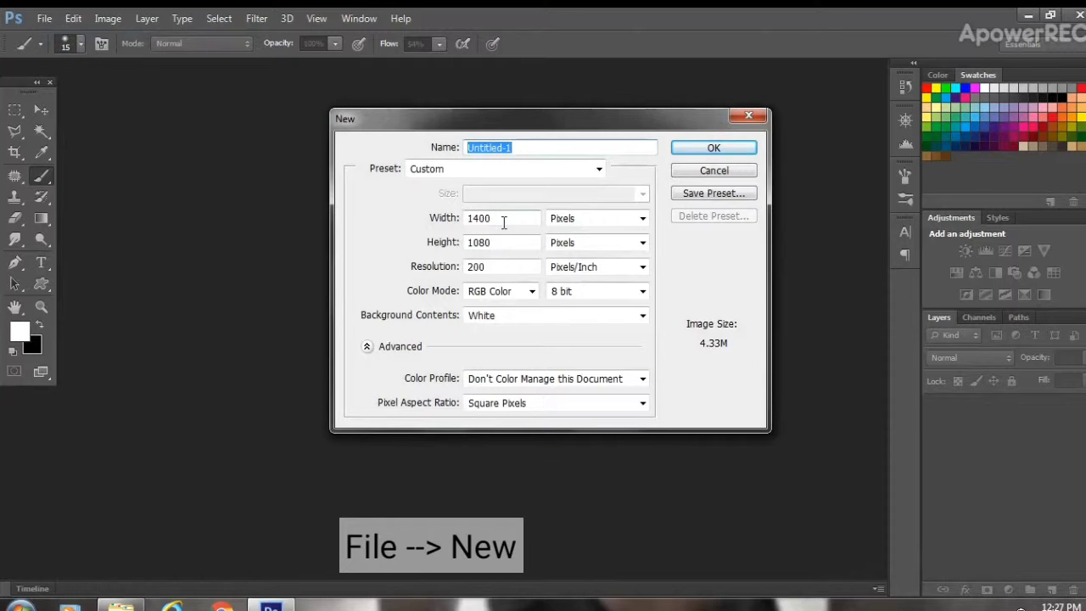
Create a 1400 × 1080 pixel white RGB document at 200 pixels/inch and unlock its background layer.
{"action": "left_click_drag", "start_coordinate": [496, 219], "coordinate": [463, 266]}
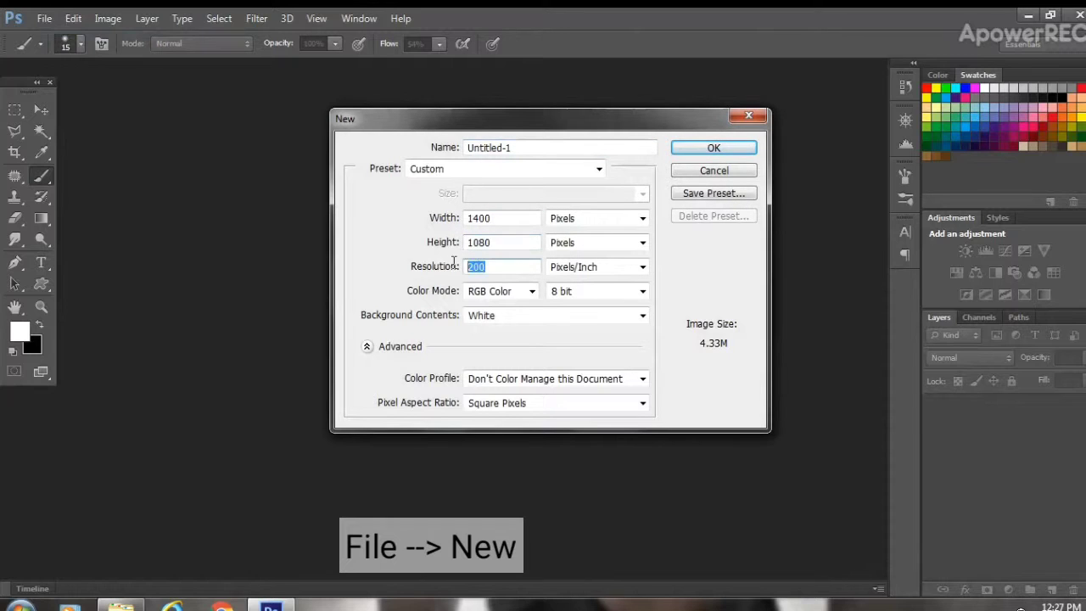
{"action": "left_click", "coordinate": [690, 153]}
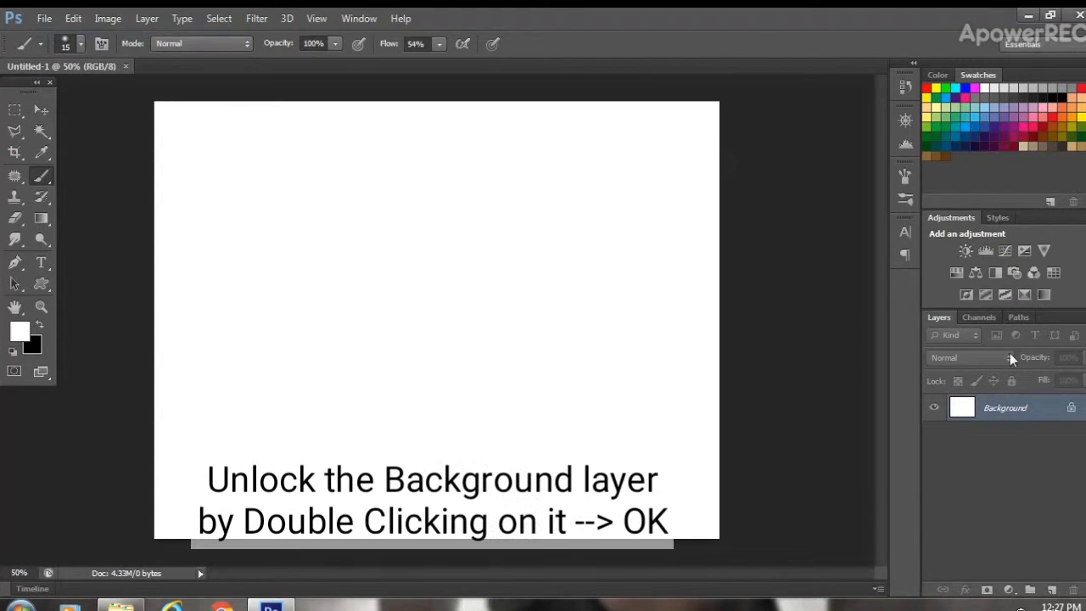
{"action": "double_click", "coordinate": [1005, 408]}
{"action": "left_click", "coordinate": [701, 202]}
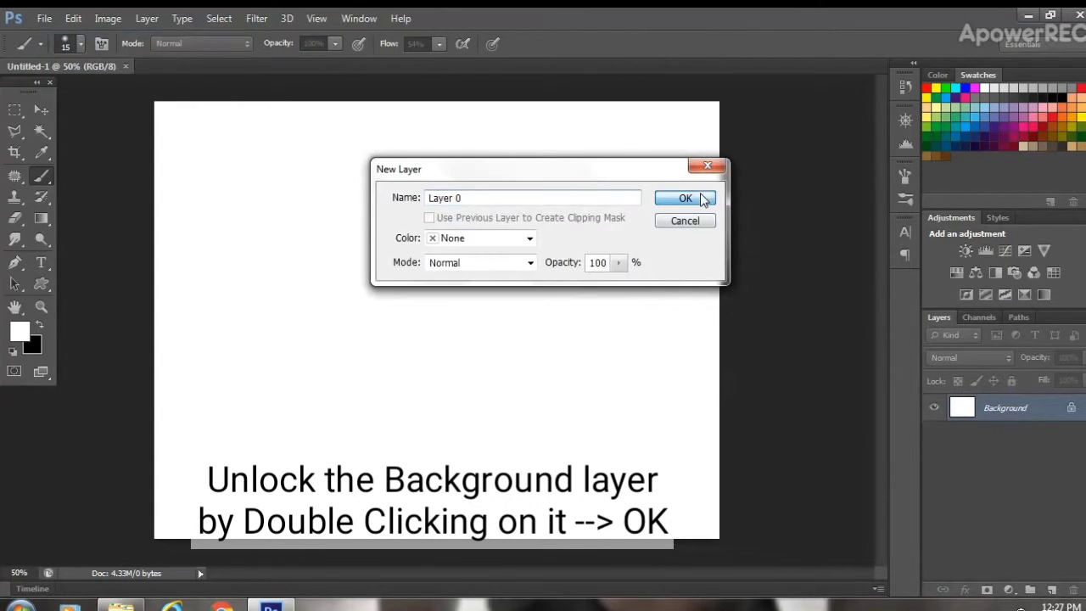
Add a Gradient Fill layer above the white layer using the white-to-black gradient preset.
{"action": "left_click", "coordinate": [1009, 589]}
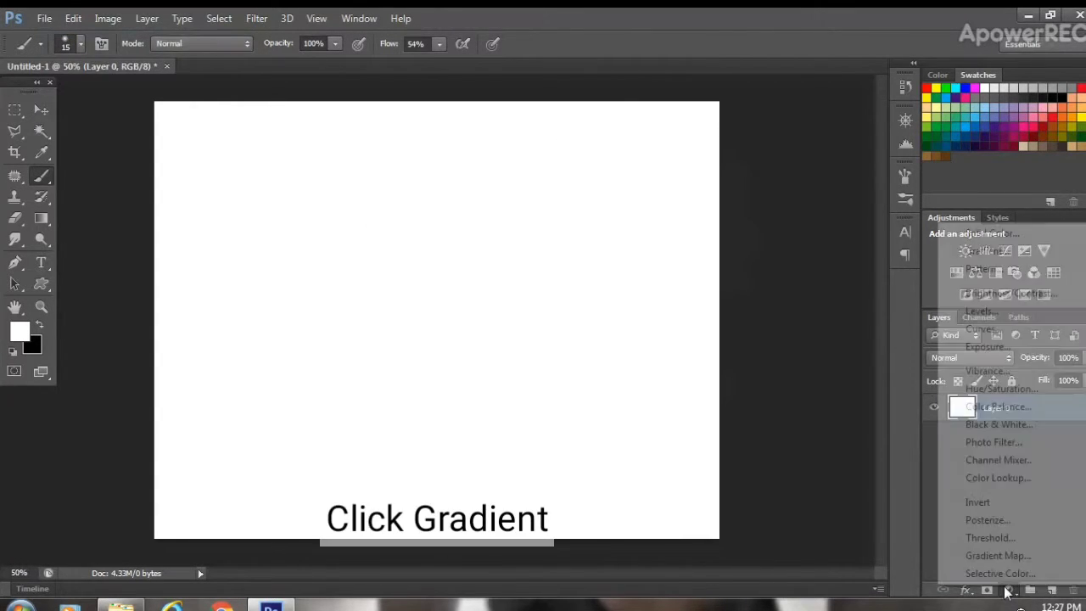
{"action": "left_click", "coordinate": [1017, 253]}
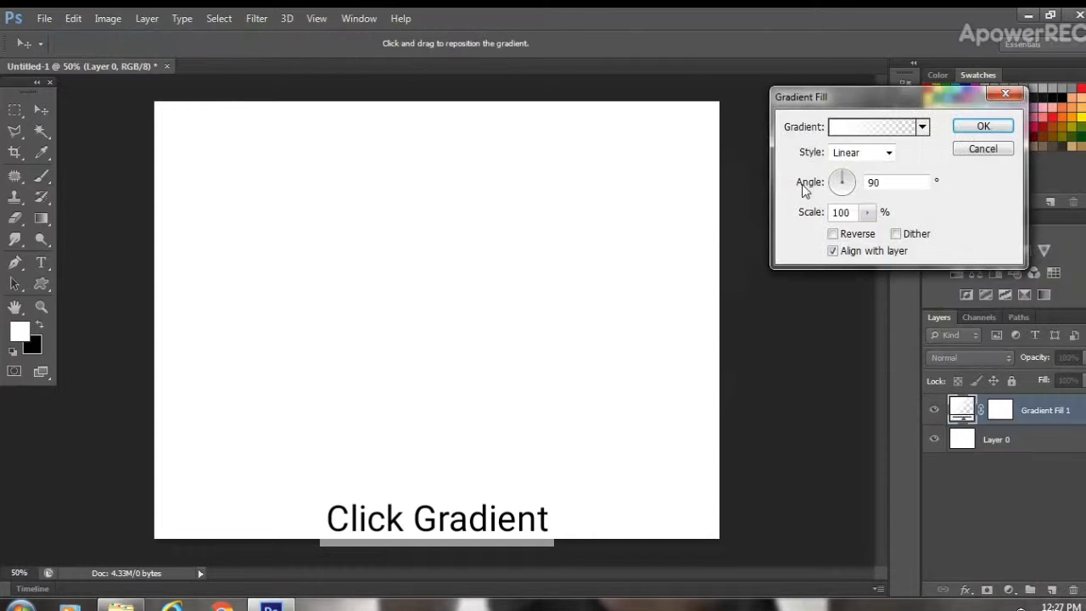
{"action": "left_click", "coordinate": [922, 127]}
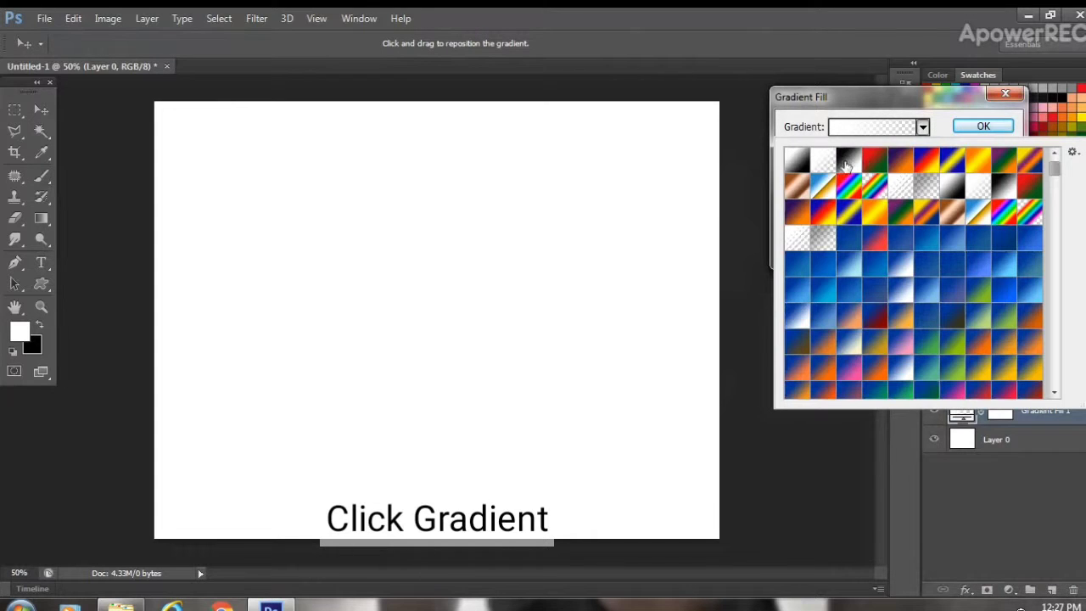
{"action": "left_click", "coordinate": [800, 161]}
{"action": "left_click", "coordinate": [922, 128]}
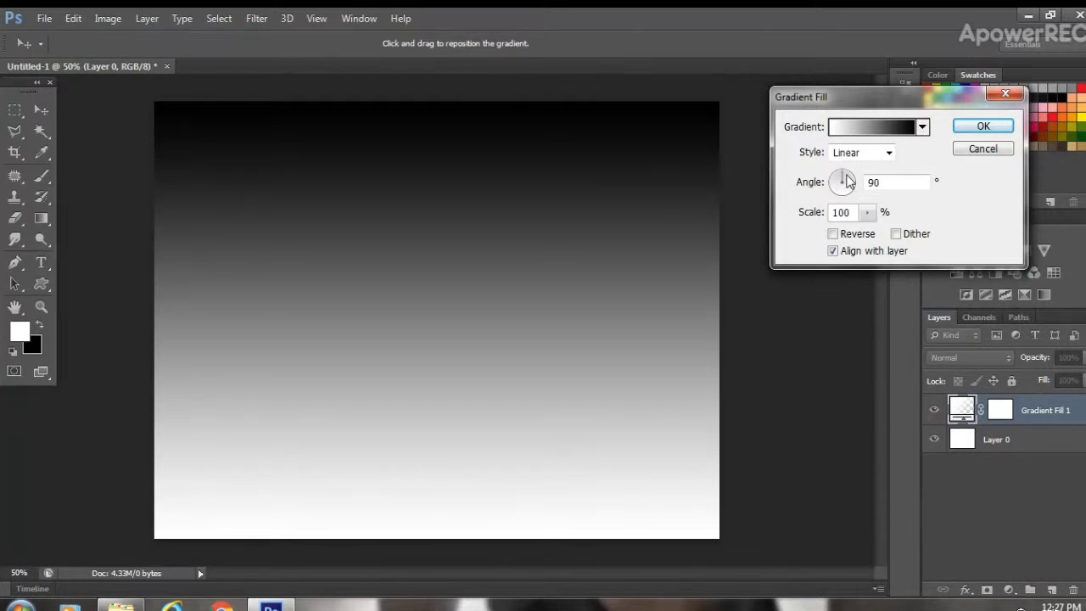
Set the gradient fill to Radial style with an angle of 18.43° and a scale of 387%.
{"action": "left_click", "coordinate": [888, 154]}
{"action": "left_click", "coordinate": [867, 183]}
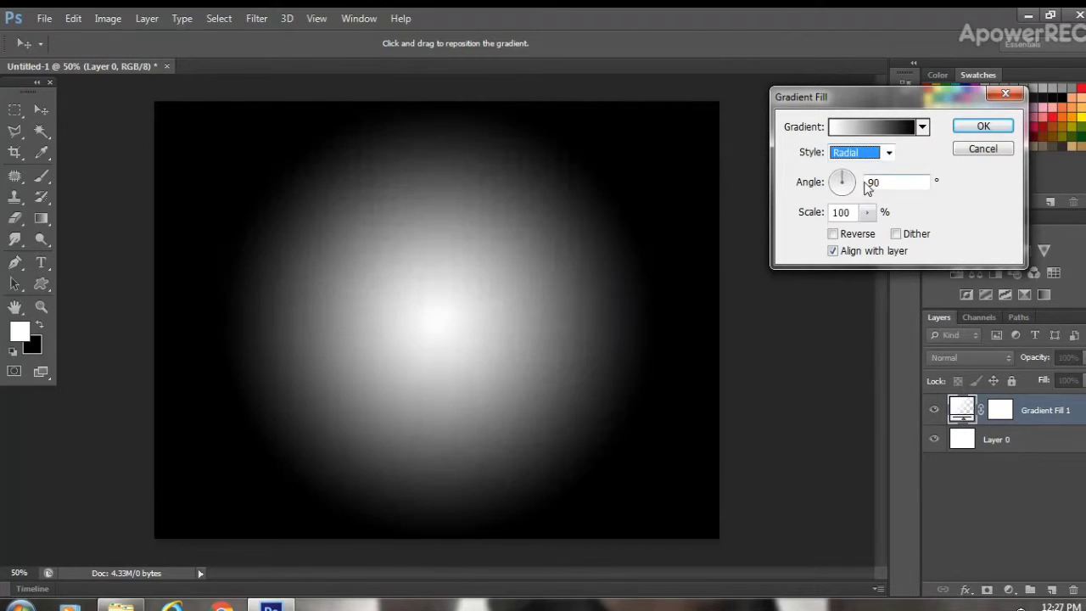
{"action": "left_click_drag", "start_coordinate": [847, 178], "coordinate": [851, 180]}
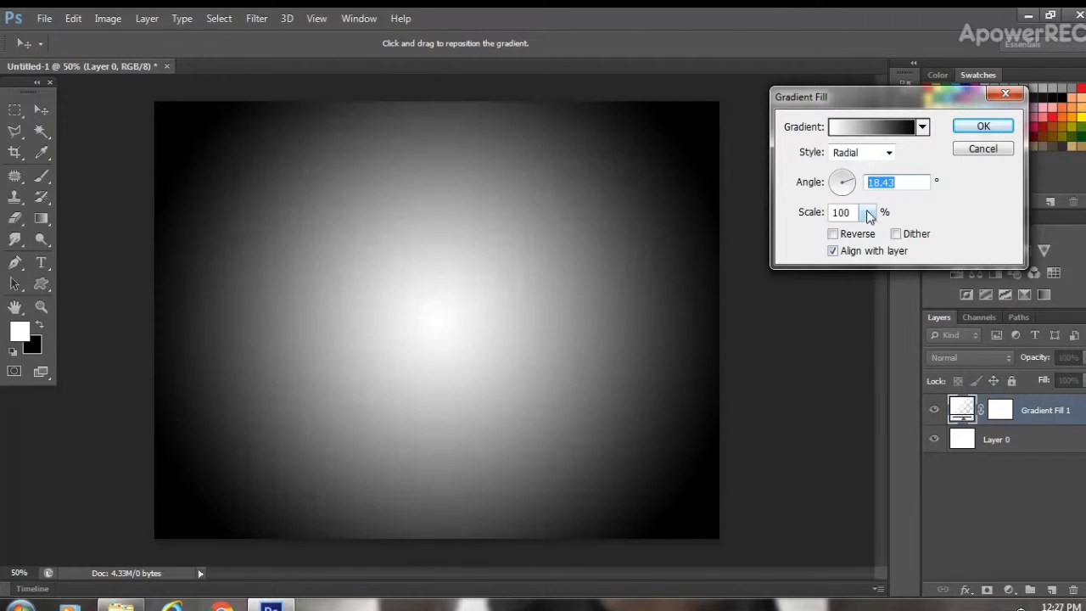
{"action": "left_click", "coordinate": [867, 212]}
{"action": "left_click_drag", "start_coordinate": [879, 236], "coordinate": [893, 236]}
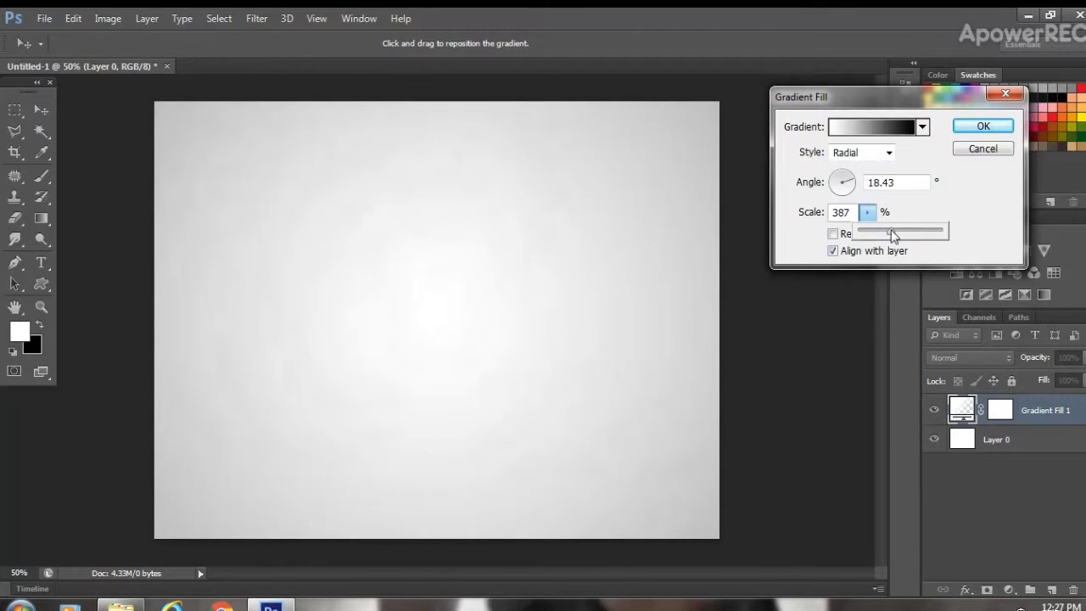
{"action": "left_click", "coordinate": [984, 127]}
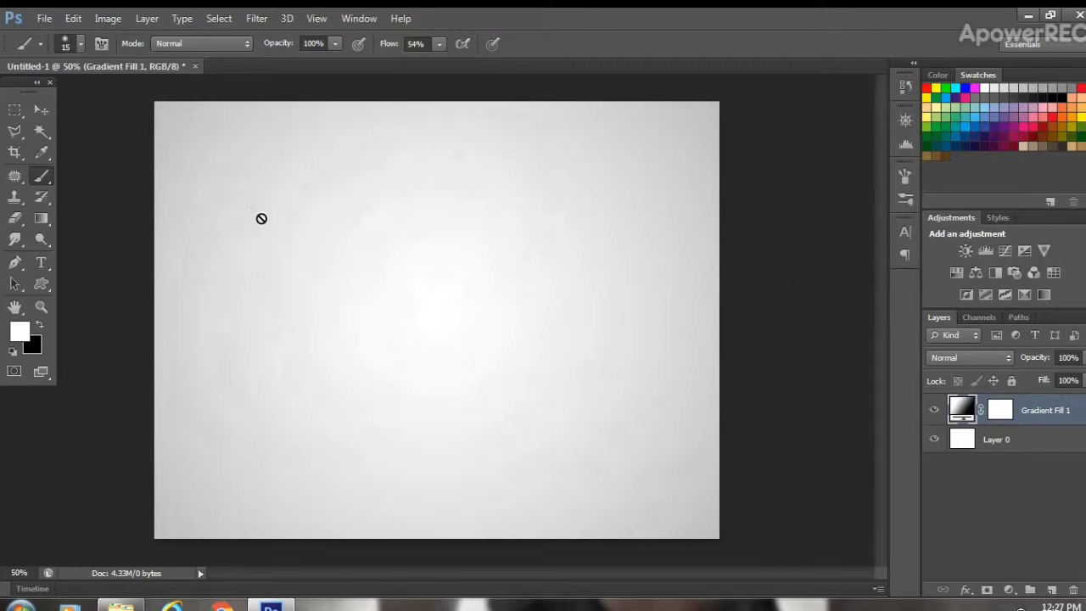
Open problem-solving.jpg from the ps folder and unlock its background layer.
{"action": "left_click", "coordinate": [41, 18]}
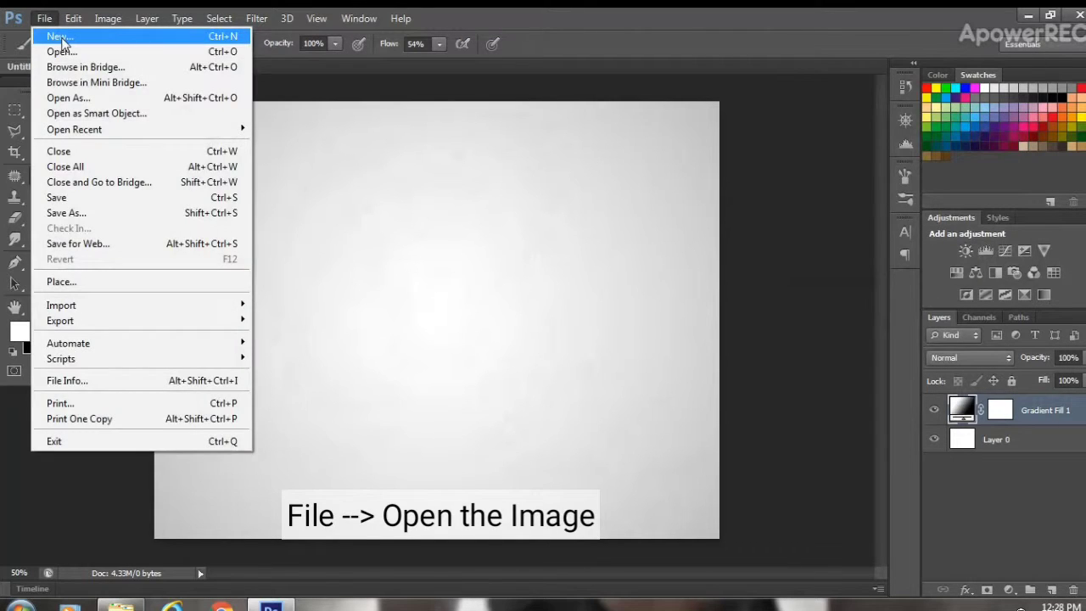
{"action": "left_click", "coordinate": [65, 52]}
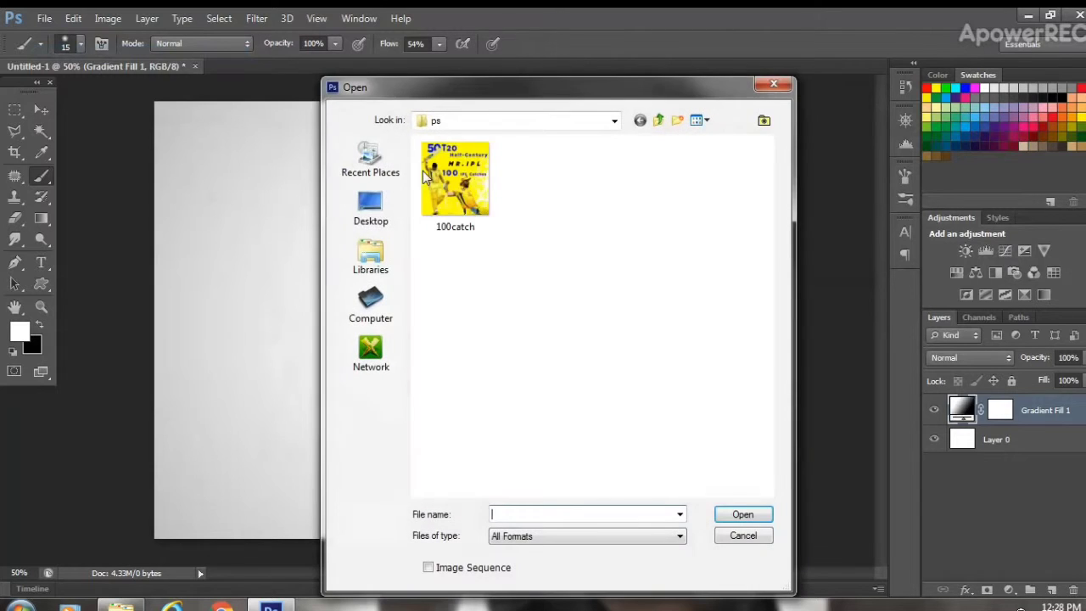
{"action": "left_click", "coordinate": [767, 459]}
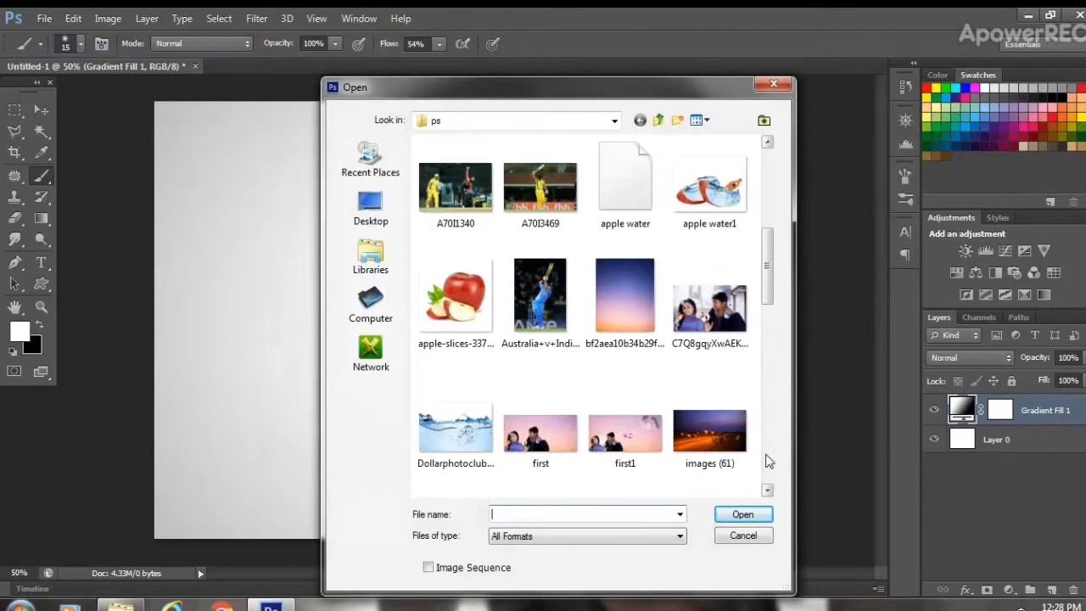
{"action": "scroll", "coordinate": [767, 458], "scroll_direction": "down", "scroll_amount": 5}
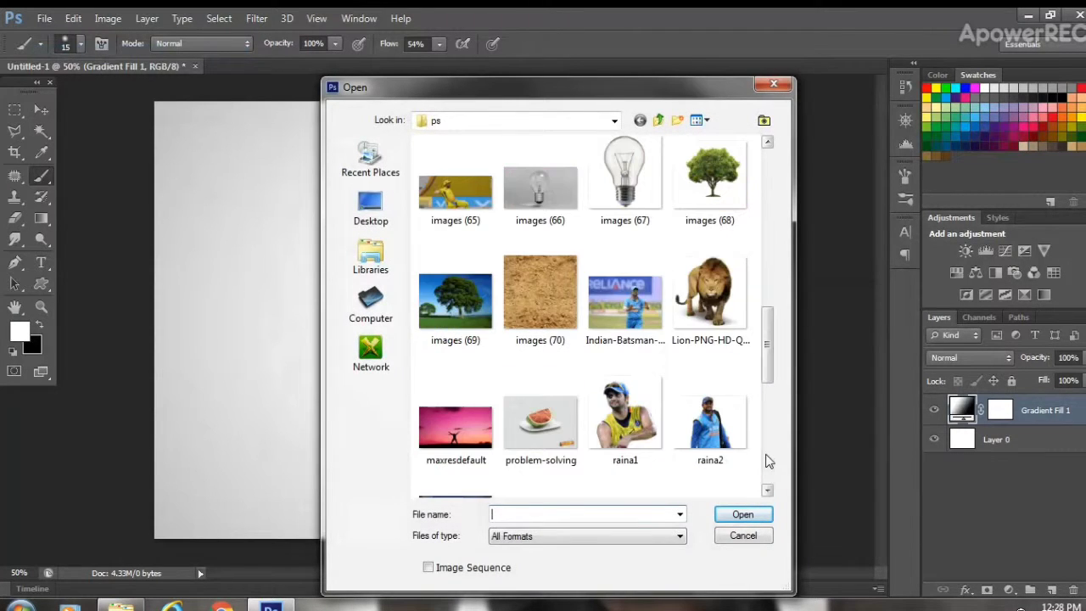
{"action": "double_click", "coordinate": [545, 394]}
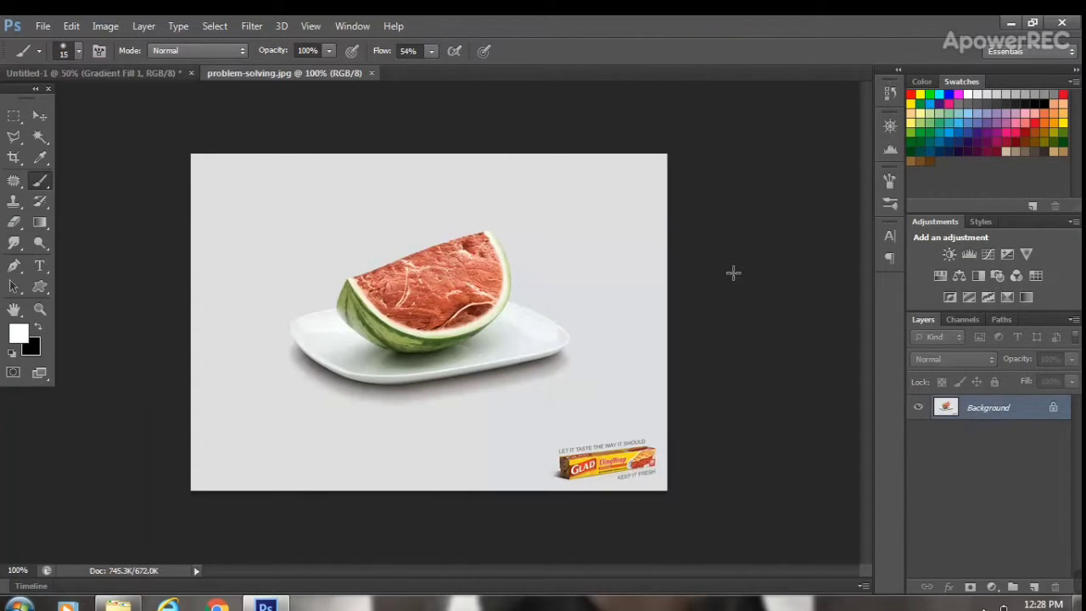
{"action": "double_click", "coordinate": [987, 412]}
{"action": "key", "text": "Return"}
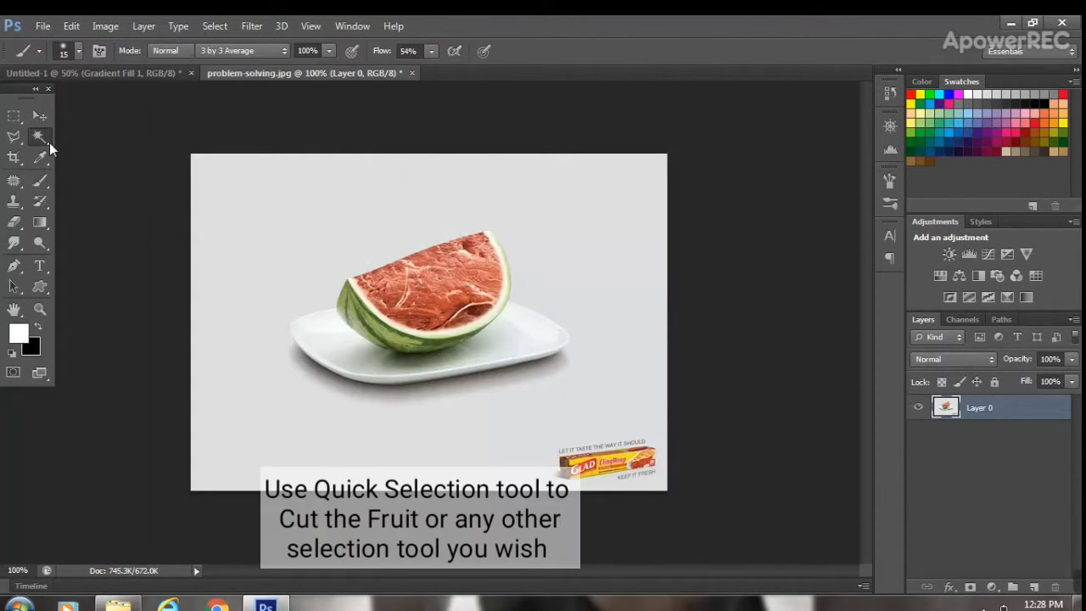
Select the watermelon slice on the plate with the Quick Selection tool.
{"action": "right_click", "coordinate": [47, 141]}
{"action": "left_click", "coordinate": [87, 133]}
{"action": "key", "text": "ctrl+plus"}
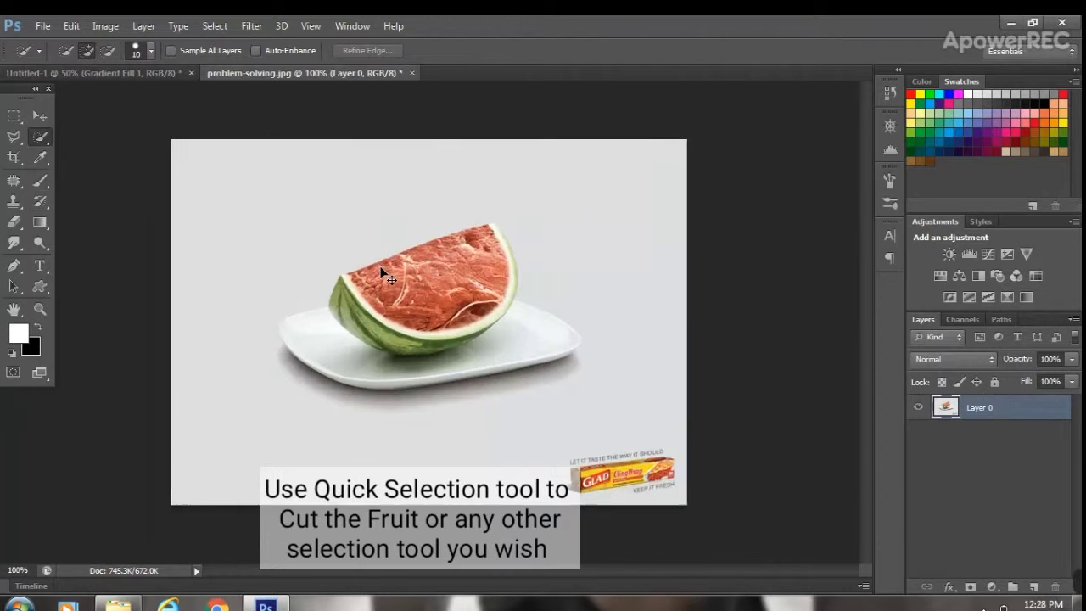
{"action": "mouse_move", "coordinate": [293, 259]}
{"action": "left_mouse_down"}
{"action": "mouse_move", "coordinate": [378, 285]}
{"action": "mouse_move", "coordinate": [415, 236]}
{"action": "mouse_move", "coordinate": [384, 232]}
{"action": "mouse_move", "coordinate": [480, 199]}
{"action": "mouse_move", "coordinate": [449, 196]}
{"action": "mouse_move", "coordinate": [522, 269]}
{"action": "mouse_move", "coordinate": [356, 352]}
{"action": "mouse_move", "coordinate": [288, 323]}
{"action": "mouse_move", "coordinate": [261, 298]}
{"action": "mouse_move", "coordinate": [355, 370]}
{"action": "mouse_move", "coordinate": [430, 364]}
{"action": "mouse_move", "coordinate": [412, 346]}
{"action": "mouse_move", "coordinate": [467, 345]}
{"action": "mouse_move", "coordinate": [528, 323]}
{"action": "mouse_move", "coordinate": [586, 228]}
{"action": "mouse_move", "coordinate": [548, 147]}
{"action": "left_mouse_up"}
{"action": "key", "text": "ctrl+plus"}
{"action": "key", "text": "ctrl+plus"}
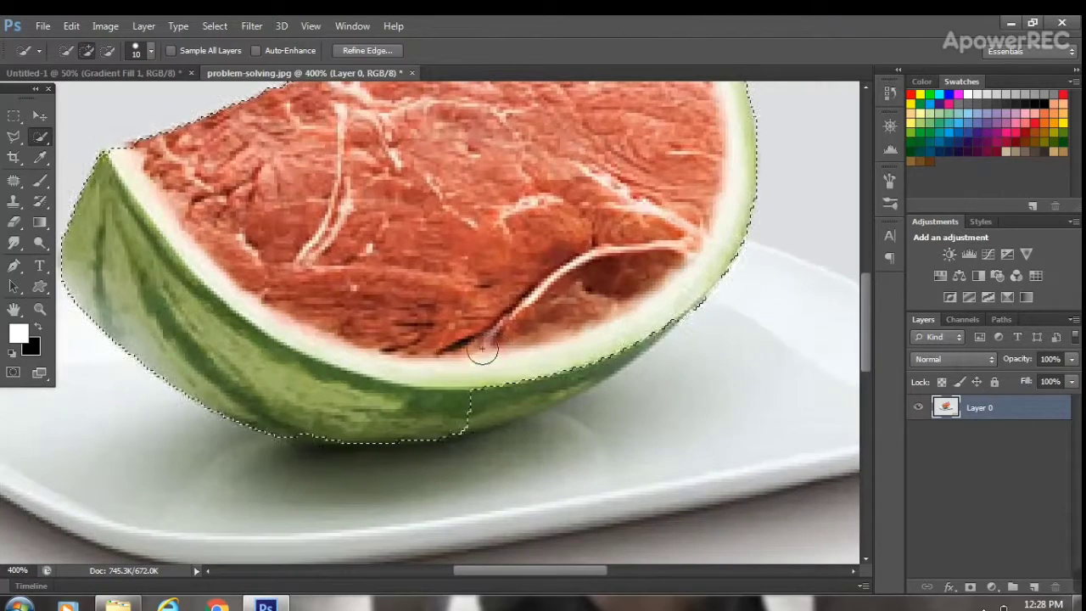
Clean up the selection along the slice's lower rind, adding the missed rind and subtracting the spill onto the plate.
{"action": "mouse_move", "coordinate": [315, 429]}
{"action": "left_mouse_down"}
{"action": "mouse_move", "coordinate": [510, 391]}
{"action": "mouse_move", "coordinate": [486, 403]}
{"action": "mouse_move", "coordinate": [499, 403]}
{"action": "mouse_move", "coordinate": [570, 379]}
{"action": "mouse_move", "coordinate": [529, 396]}
{"action": "left_mouse_up"}
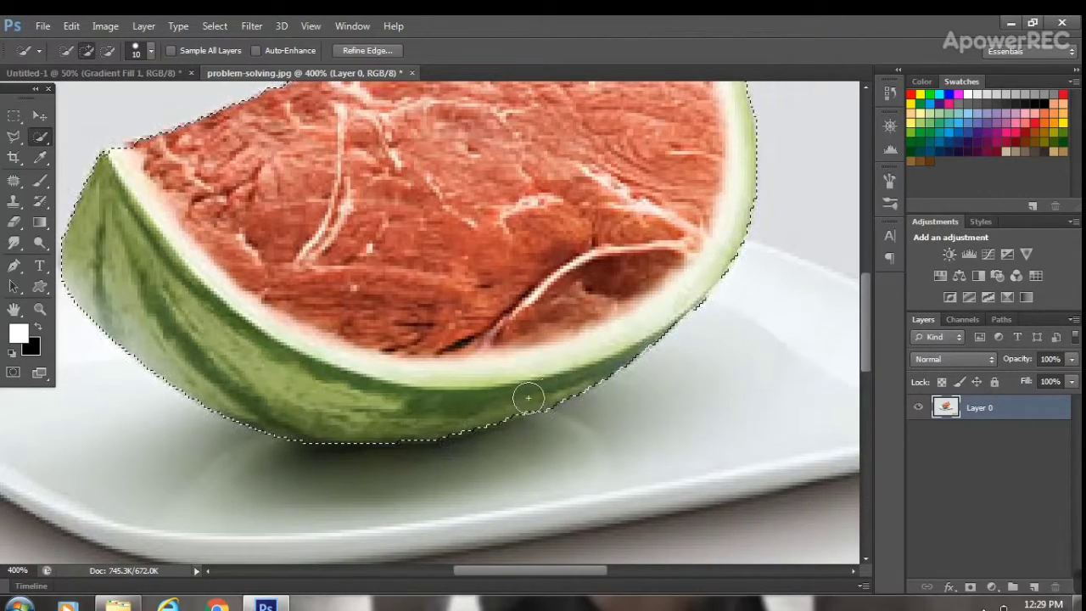
{"action": "left_click_drag", "start_coordinate": [422, 429], "coordinate": [258, 409]}
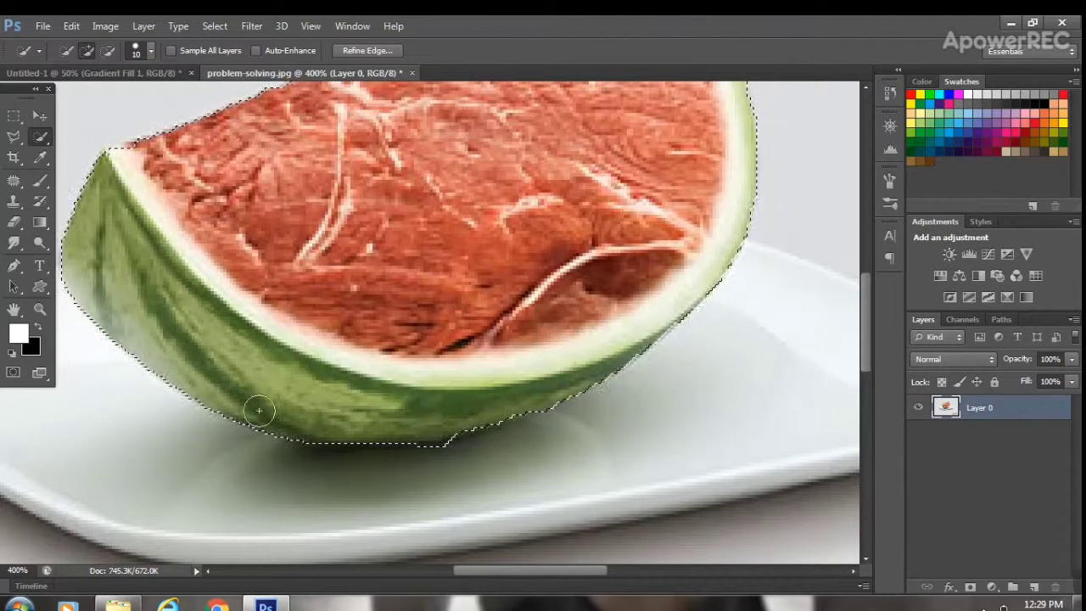
{"action": "left_click", "coordinate": [440, 458], "text": "alt"}
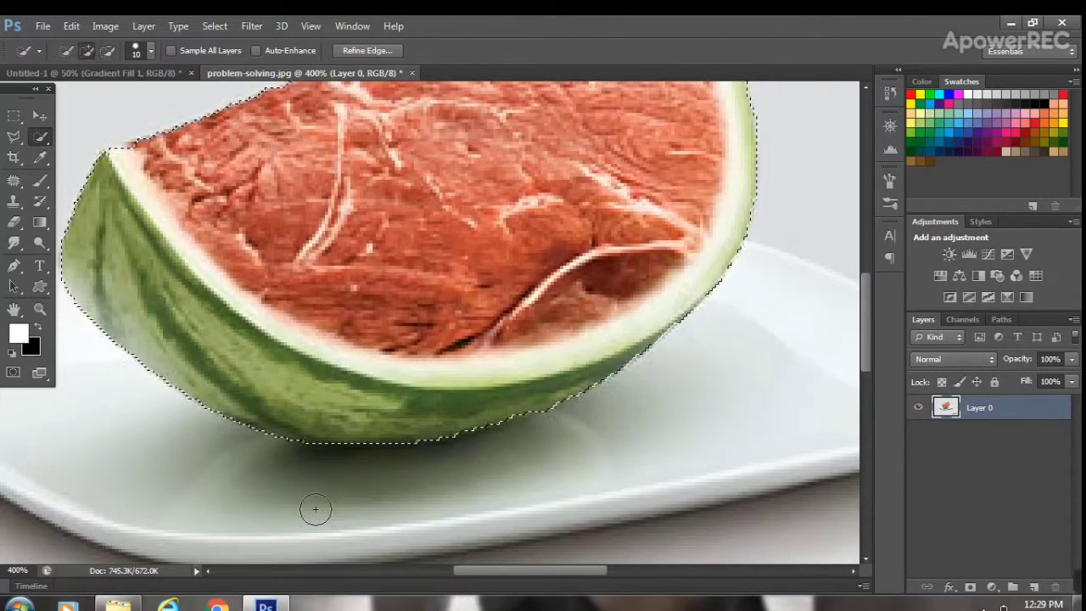
{"action": "left_click_drag", "start_coordinate": [461, 223], "coordinate": [427, 221]}
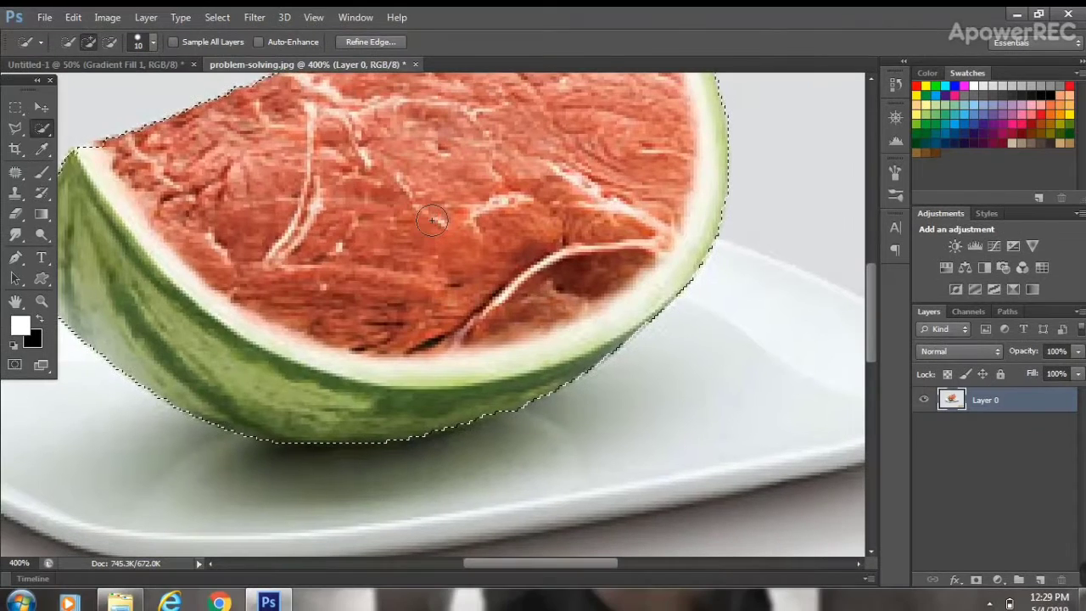
{"action": "key", "text": "ctrl+minus"}
{"action": "key", "text": "ctrl+minus"}
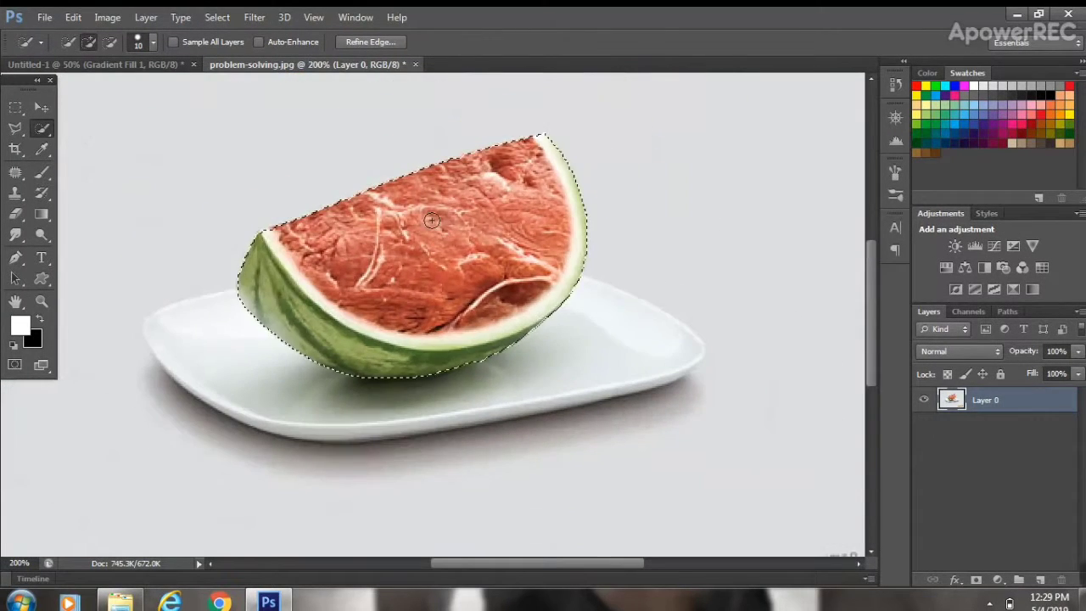
Refine the selection edge on a white view with Smooth 11, Feather 1.2 px and Contrast 15%, outputting to a new layer.
{"action": "left_click", "coordinate": [370, 41]}
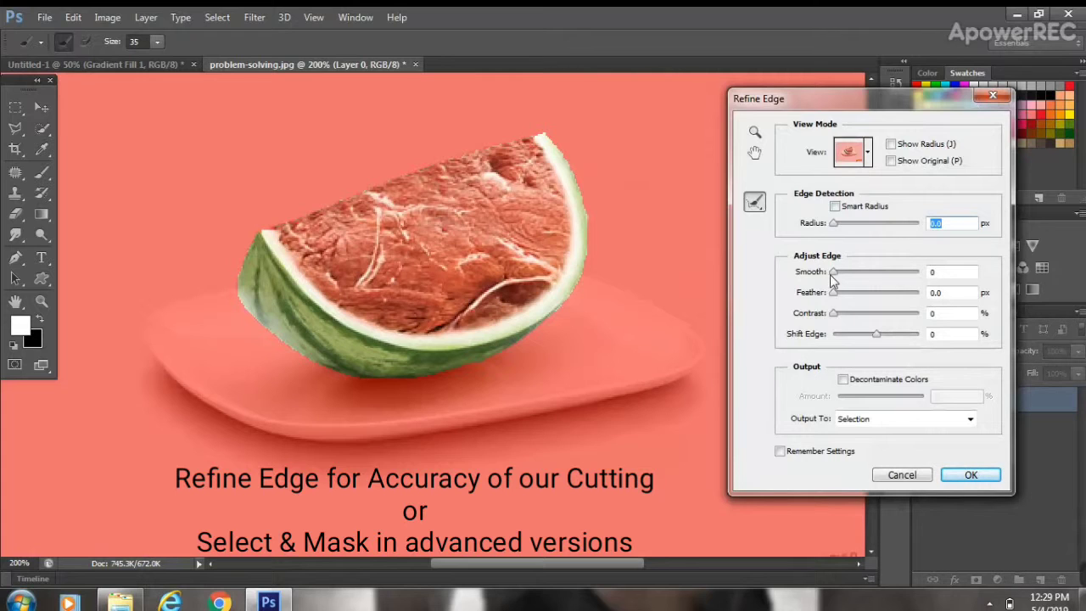
{"action": "left_click_drag", "start_coordinate": [834, 273], "coordinate": [844, 273]}
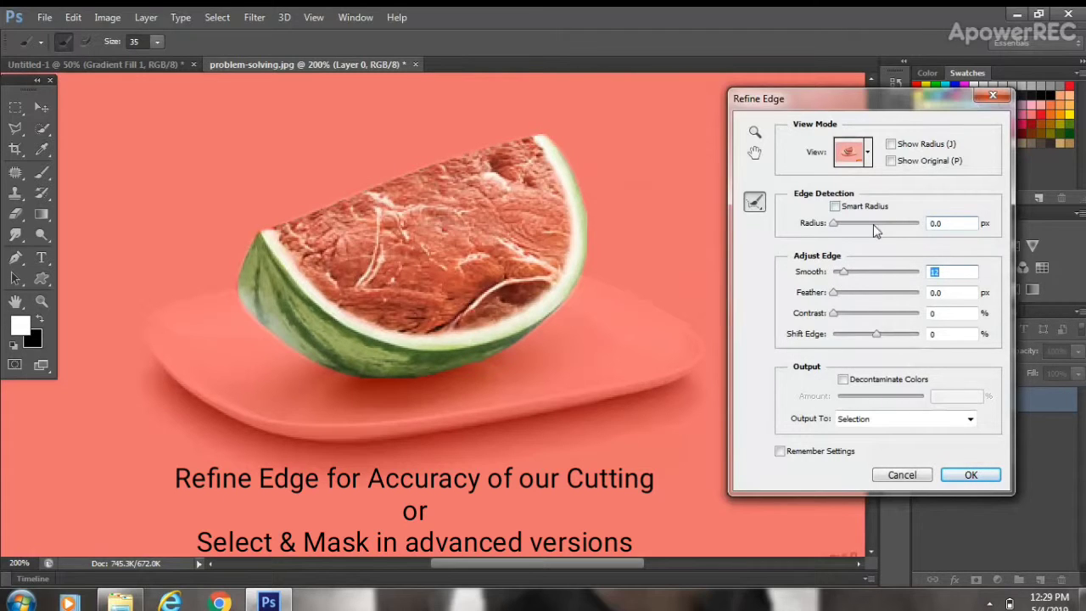
{"action": "left_click", "coordinate": [867, 154]}
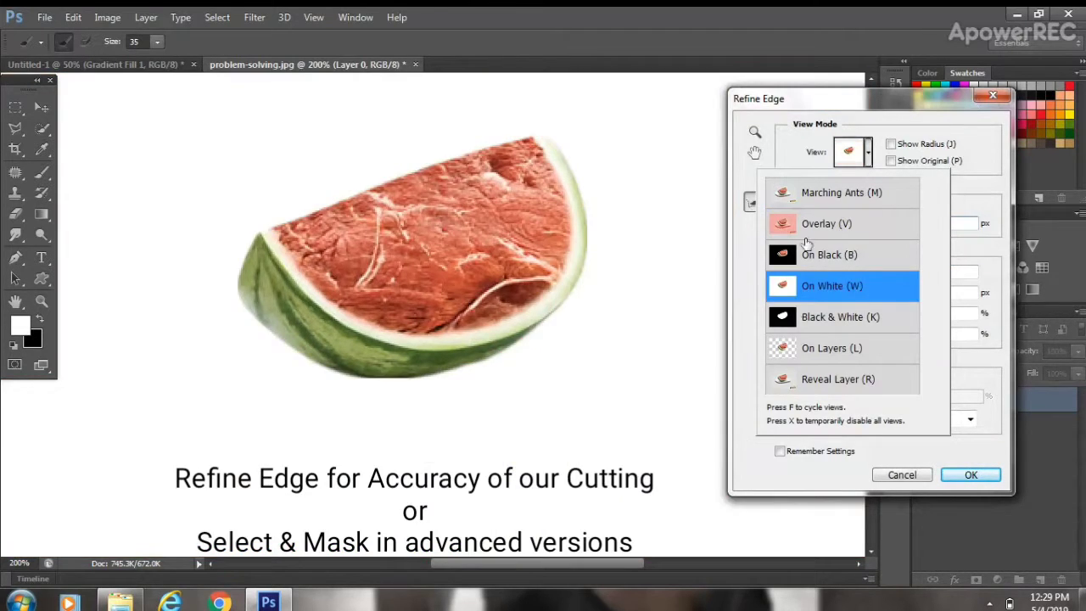
{"action": "left_click", "coordinate": [844, 282]}
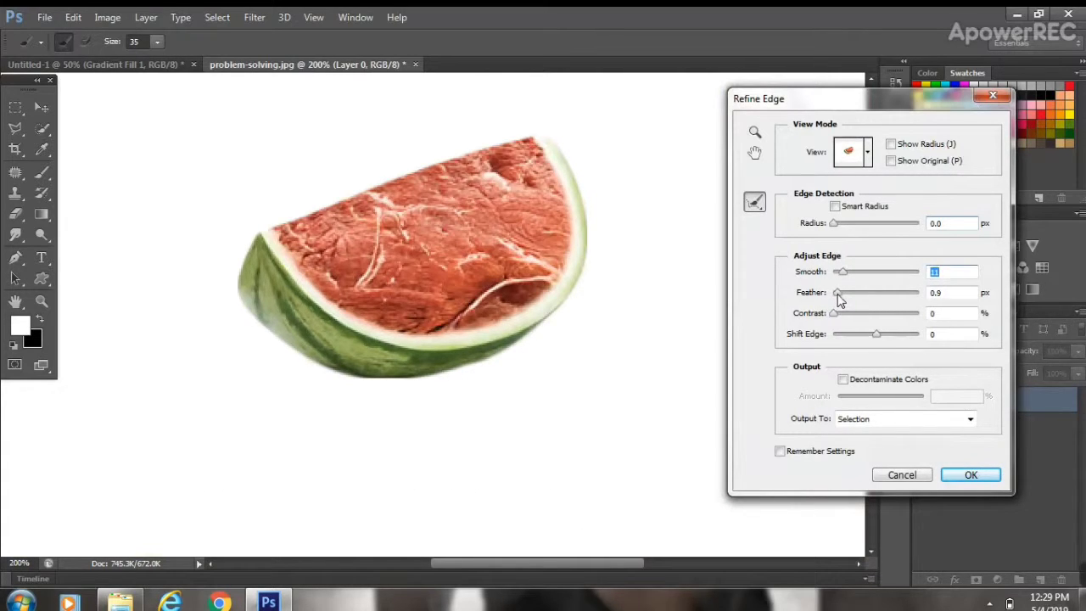
{"action": "left_click_drag", "start_coordinate": [837, 295], "coordinate": [849, 319]}
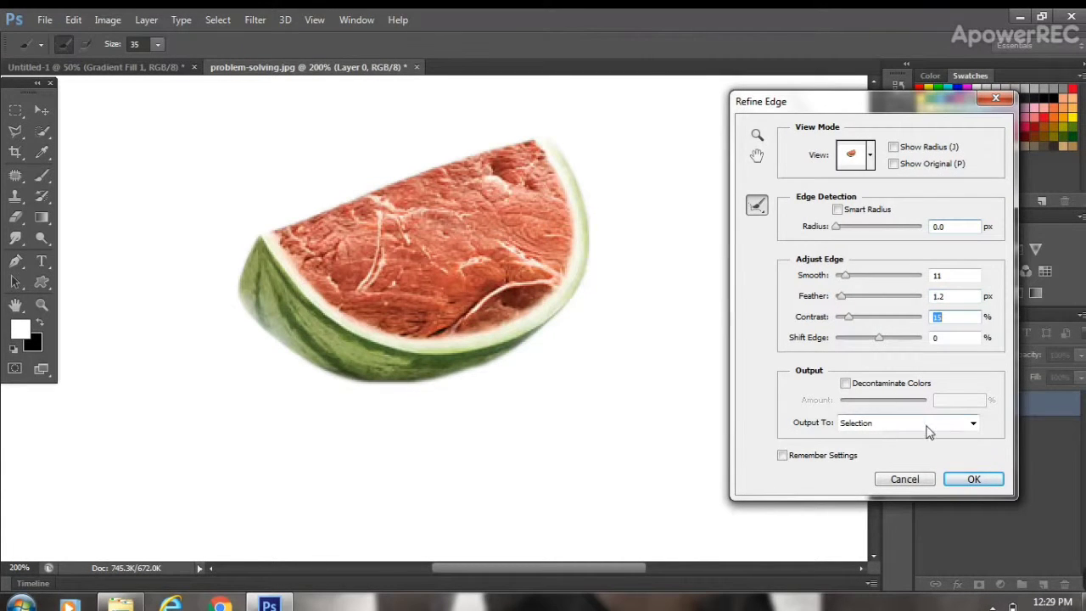
{"action": "left_click", "coordinate": [973, 422]}
{"action": "left_click", "coordinate": [933, 461]}
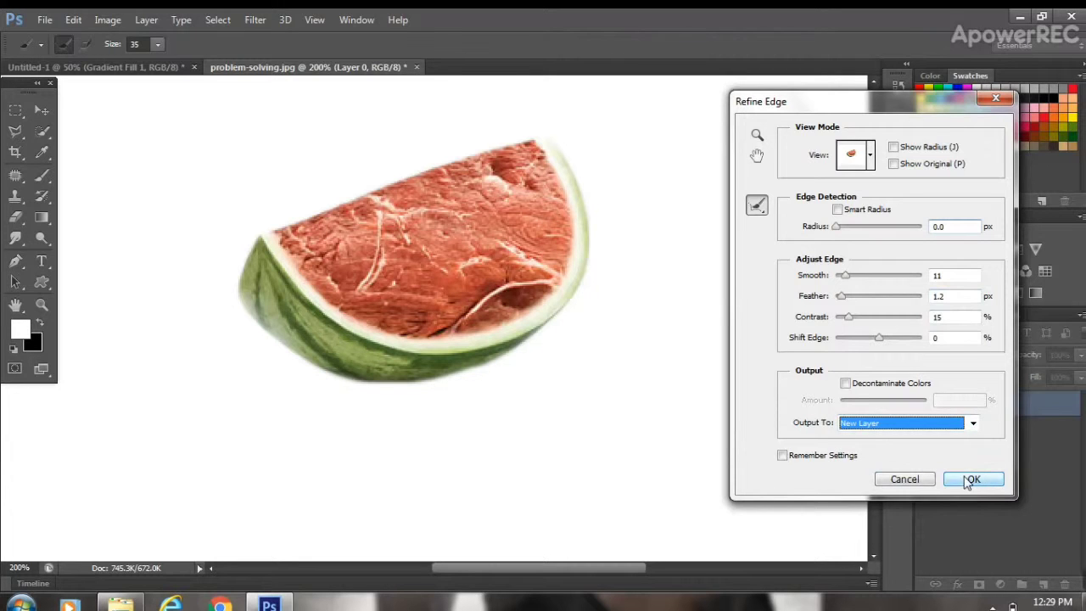
{"action": "left_click", "coordinate": [973, 479]}
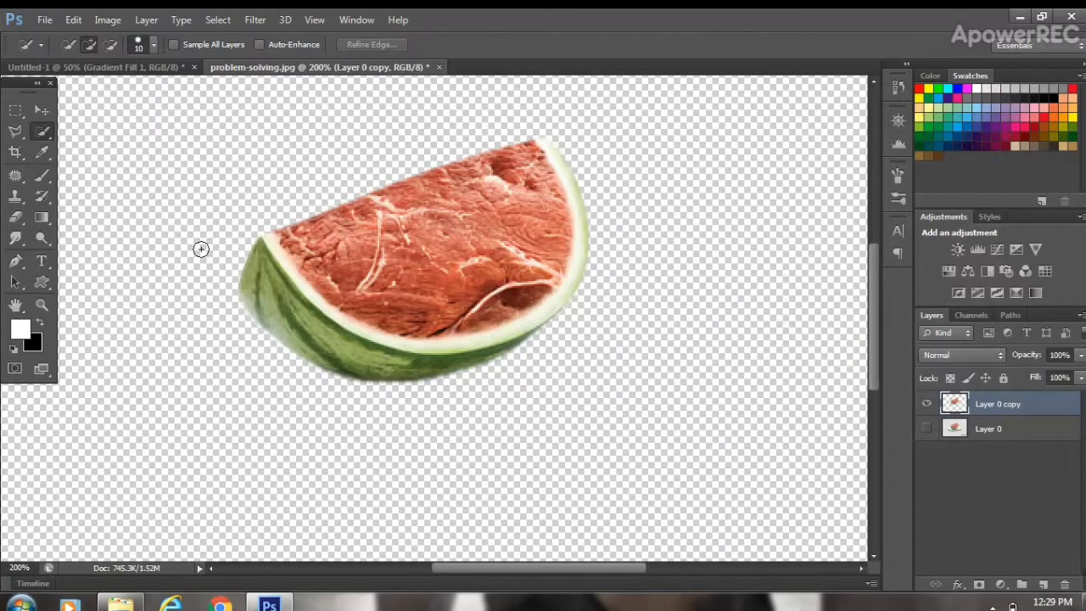
Move the cut-out watermelon slice into Untitled-1, then scale it to about 308% and rotate it about 32° near the canvas centre.
{"action": "left_click", "coordinate": [42, 109]}
{"action": "left_click_drag", "start_coordinate": [418, 280], "coordinate": [441, 312]}
{"action": "key", "text": "ctrl+t"}
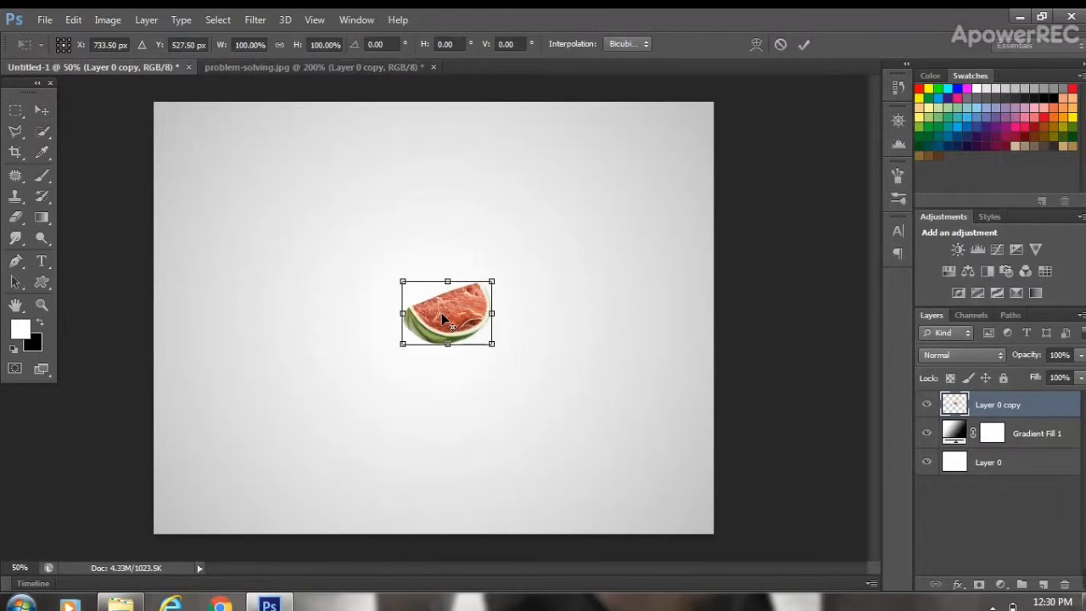
{"action": "left_click_drag", "start_coordinate": [499, 276], "coordinate": [526, 308]}
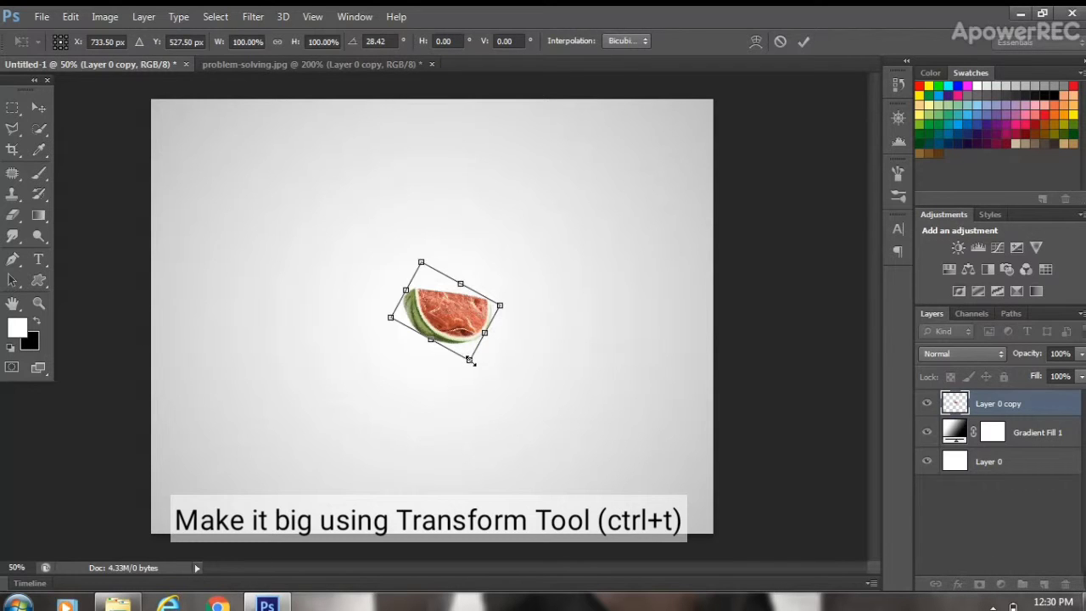
{"action": "left_click_drag", "start_coordinate": [470, 361], "coordinate": [518, 439]}
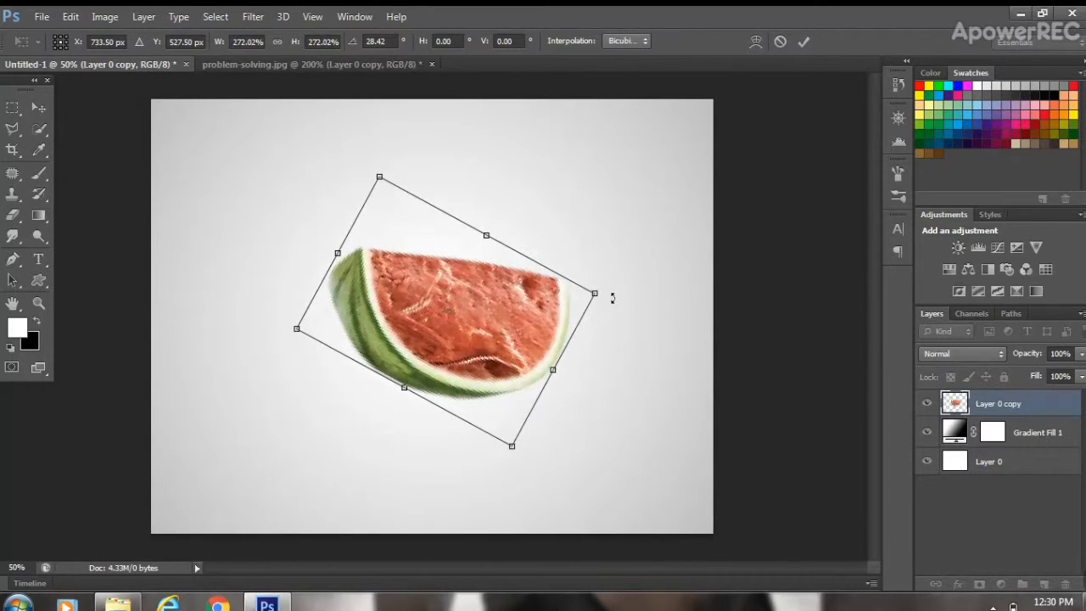
{"action": "left_click_drag", "start_coordinate": [612, 297], "coordinate": [619, 308]}
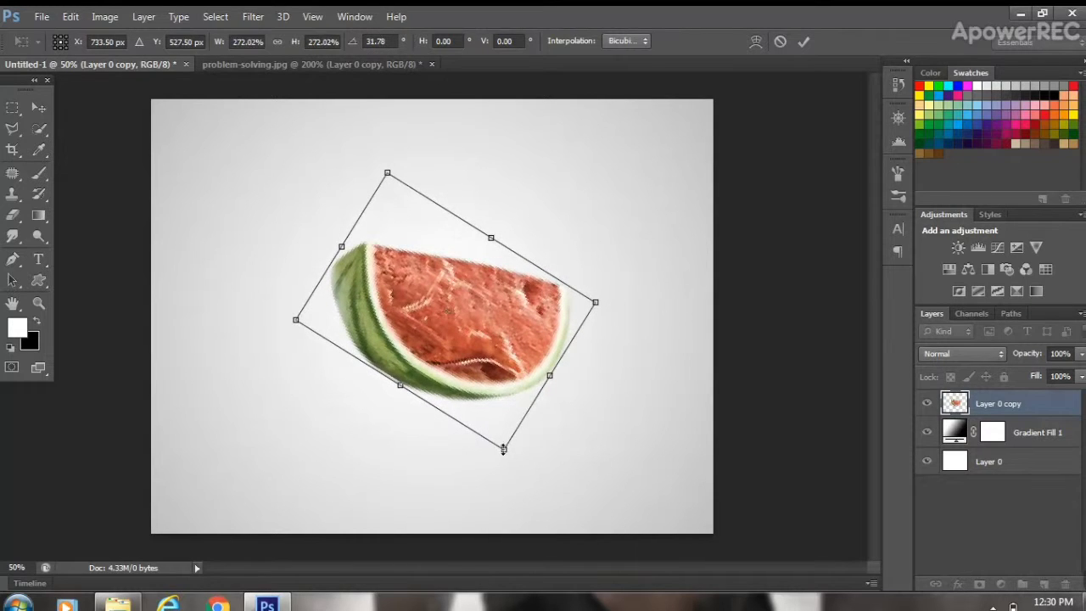
{"action": "left_click_drag", "start_coordinate": [503, 450], "coordinate": [513, 467]}
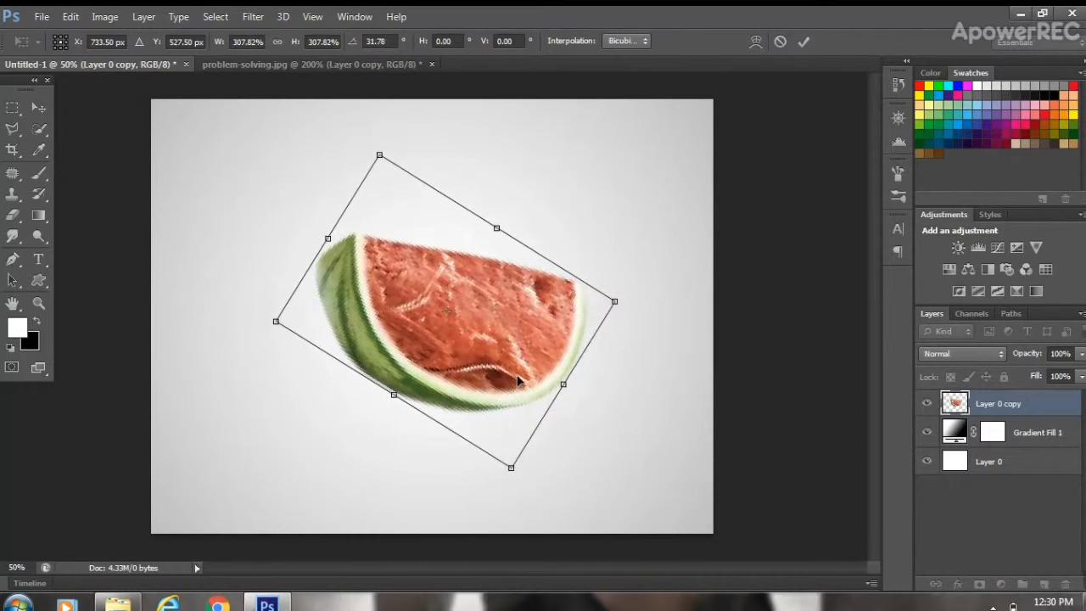
{"action": "left_click_drag", "start_coordinate": [520, 382], "coordinate": [507, 375]}
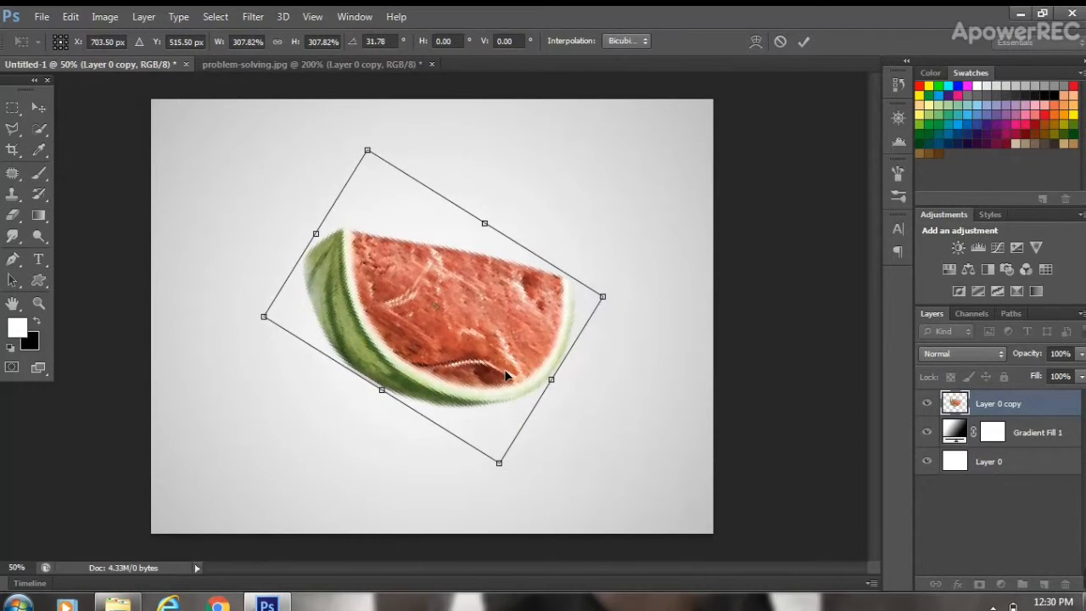
{"action": "left_click", "coordinate": [804, 41]}
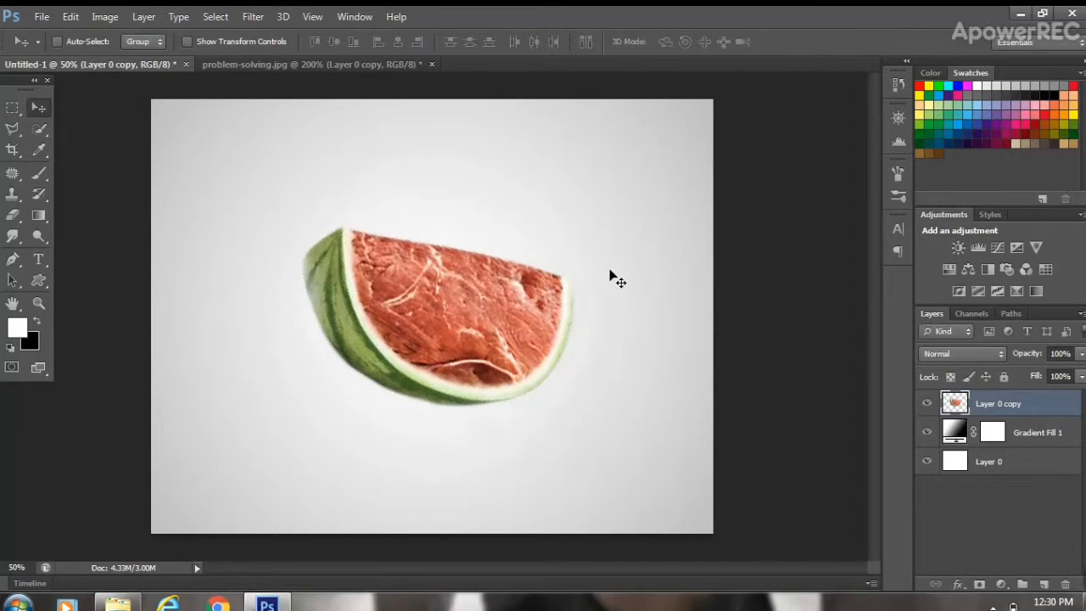
Trace a path along the inner rind edge with the Pen tool in Path mode, from the flesh's upper-left corner to its bottom.
{"action": "left_click", "coordinate": [17, 256]}
{"action": "left_click", "coordinate": [100, 42]}
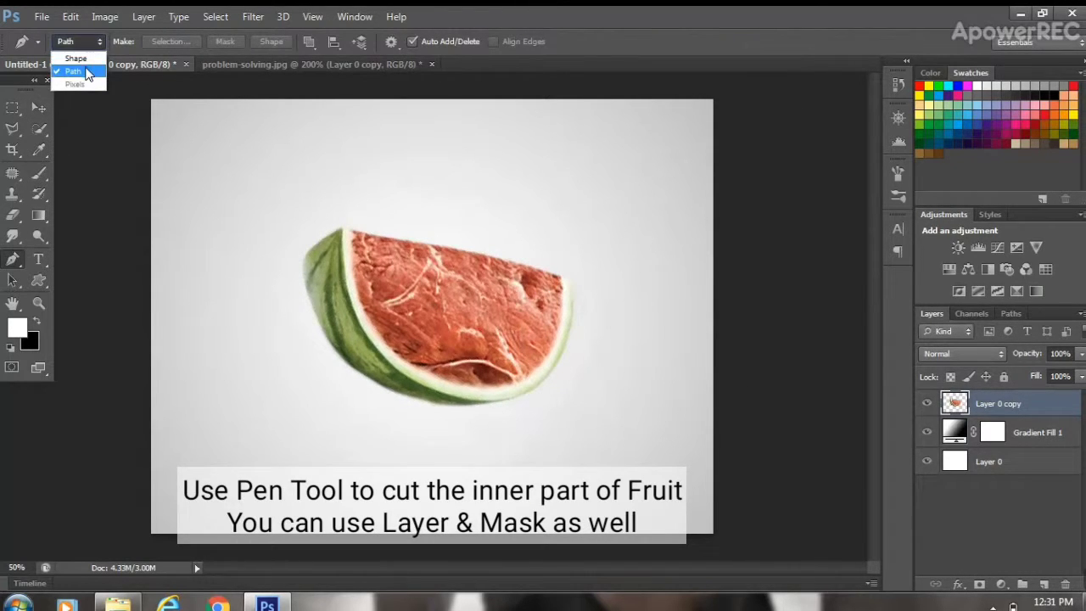
{"action": "left_click", "coordinate": [89, 76]}
{"action": "key", "text": "ctrl+plus"}
{"action": "key", "text": "ctrl+plus"}
{"action": "key", "text": "ctrl+plus"}
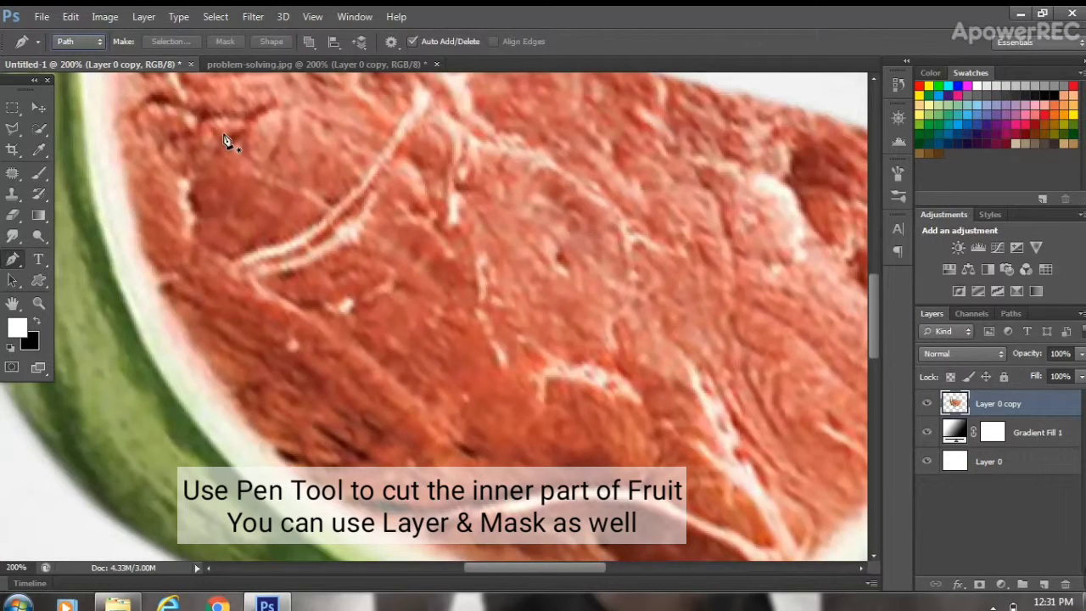
{"action": "left_click_drag", "start_coordinate": [228, 142], "coordinate": [393, 453]}
{"action": "left_click", "coordinate": [267, 279]}
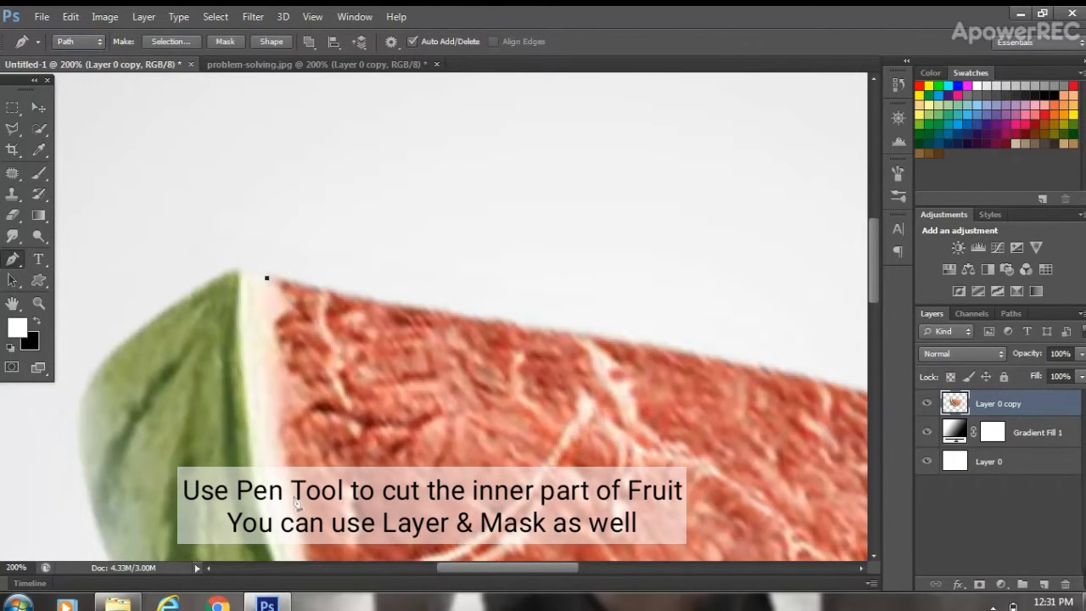
{"action": "left_click", "coordinate": [295, 507]}
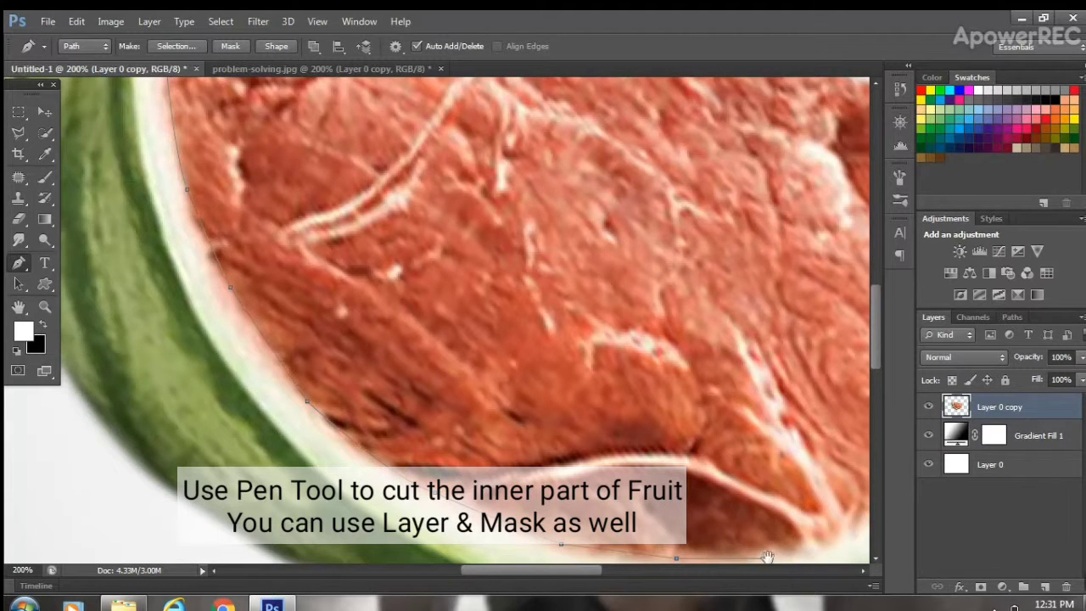
Continue the path up the flesh's right edge and back along its cut top edge, closing it at the starting point.
{"action": "left_click_drag", "start_coordinate": [767, 557], "coordinate": [602, 431]}
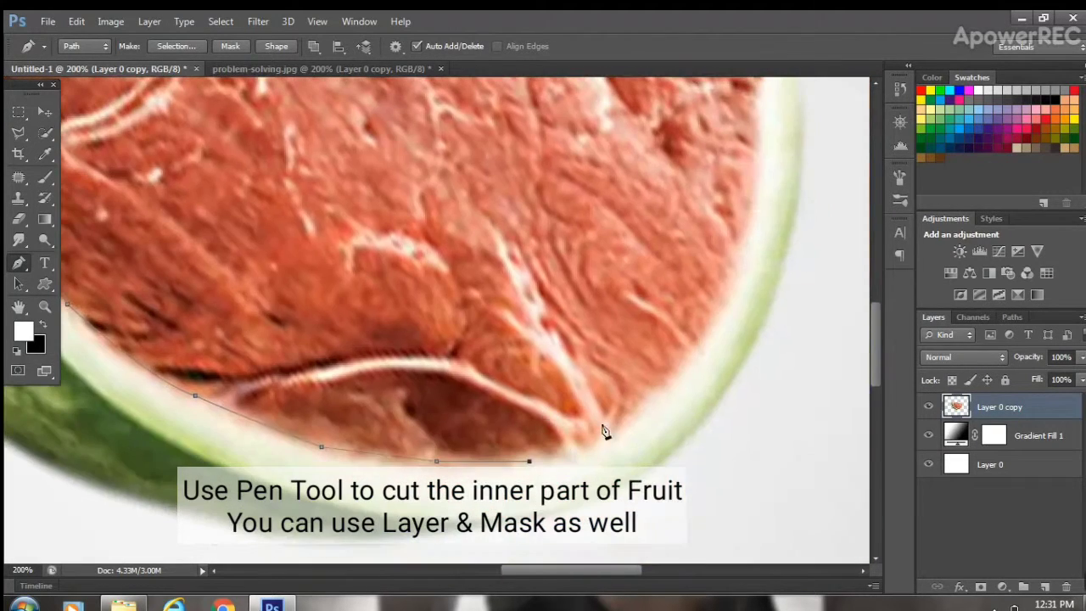
{"action": "left_click", "coordinate": [682, 363]}
{"action": "left_click", "coordinate": [760, 161]}
{"action": "left_click", "coordinate": [758, 98]}
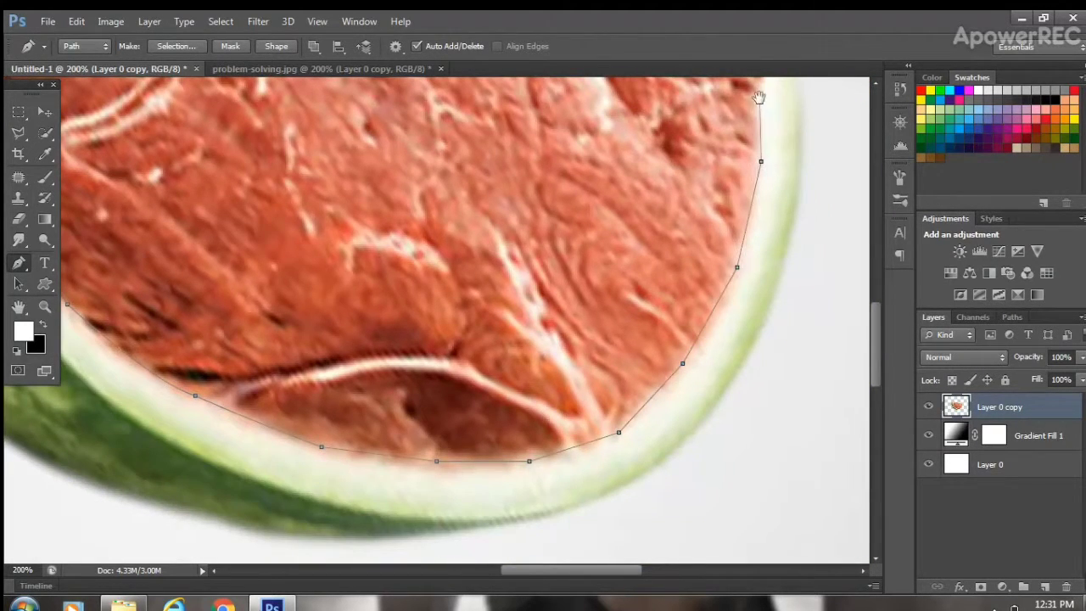
{"action": "left_click_drag", "start_coordinate": [759, 100], "coordinate": [669, 422]}
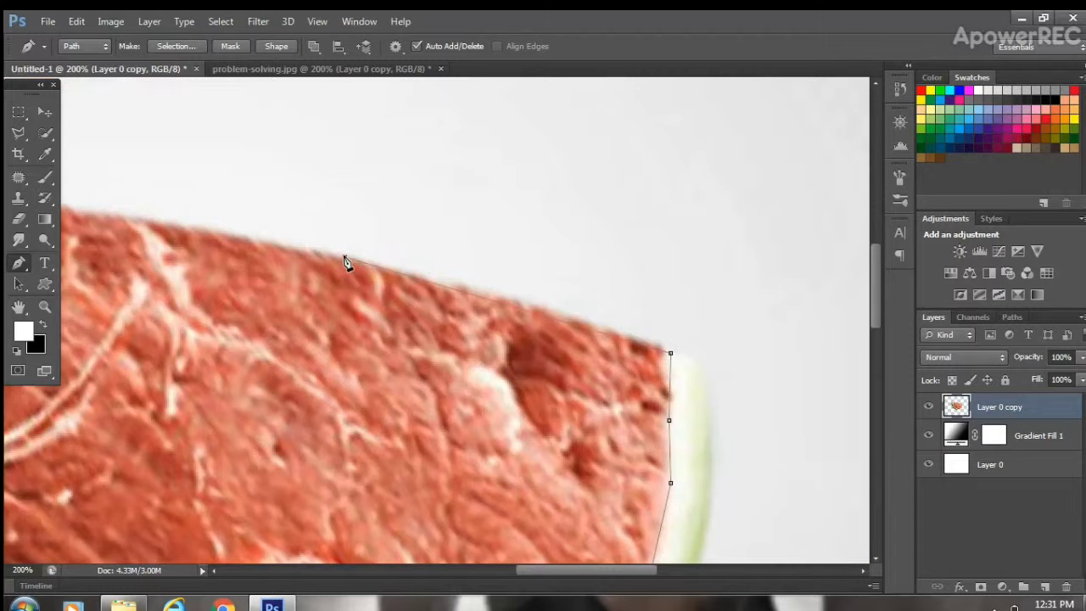
{"action": "left_click", "coordinate": [118, 216]}
{"action": "left_click_drag", "start_coordinate": [206, 234], "coordinate": [736, 306]}
{"action": "left_click", "coordinate": [357, 240]}
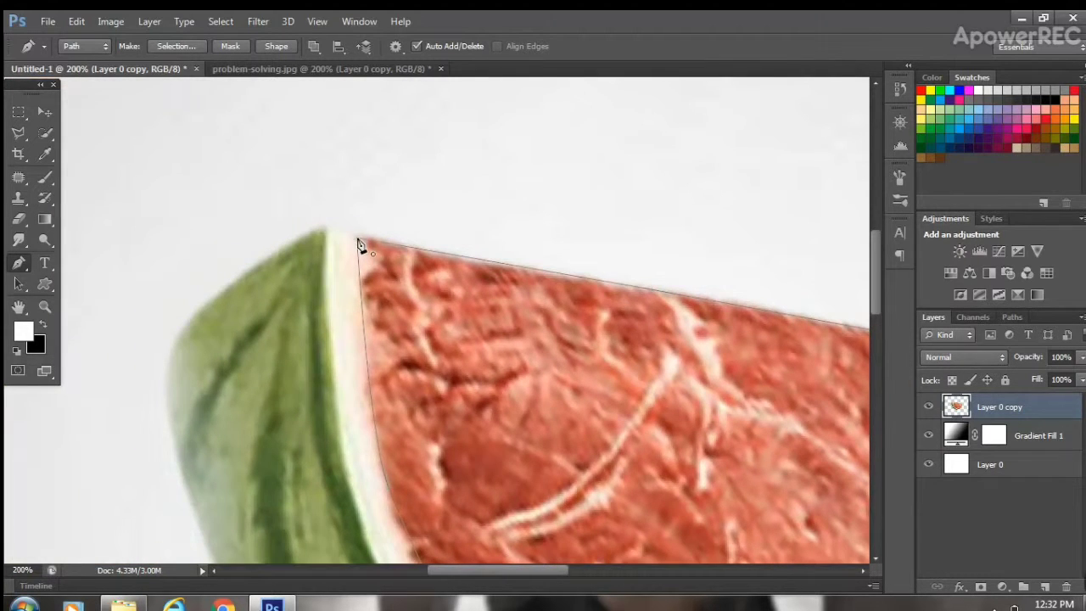
Load the work path as a selection, delete the red flesh from the slice layer and deselect.
{"action": "left_click", "coordinate": [1012, 318]}
{"action": "left_click", "coordinate": [978, 587]}
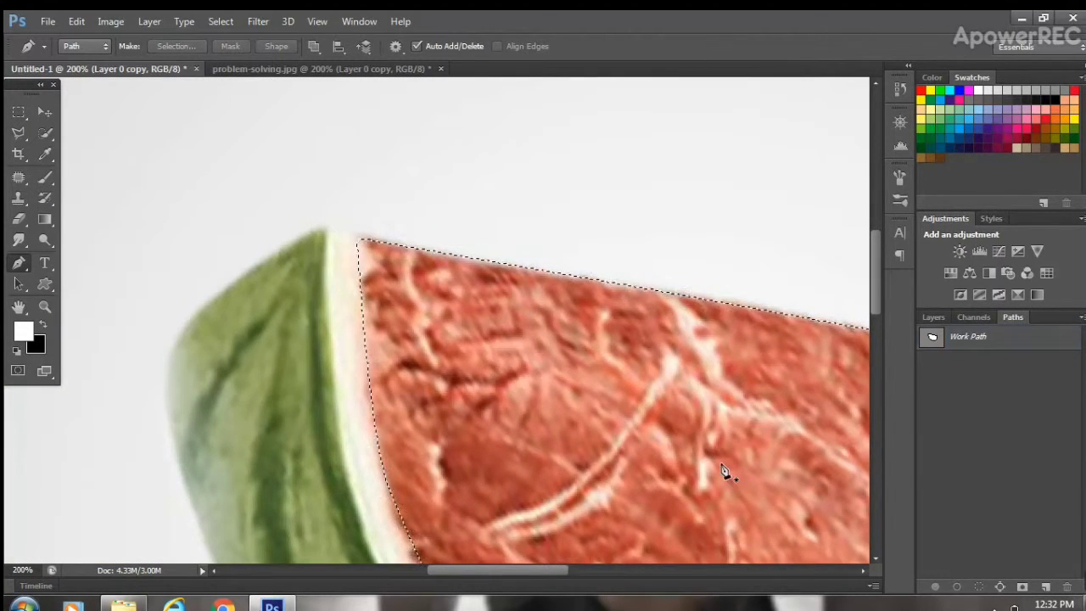
{"action": "key", "text": "Delete"}
{"action": "key", "text": "ctrl+minus"}
{"action": "key", "text": "ctrl+d"}
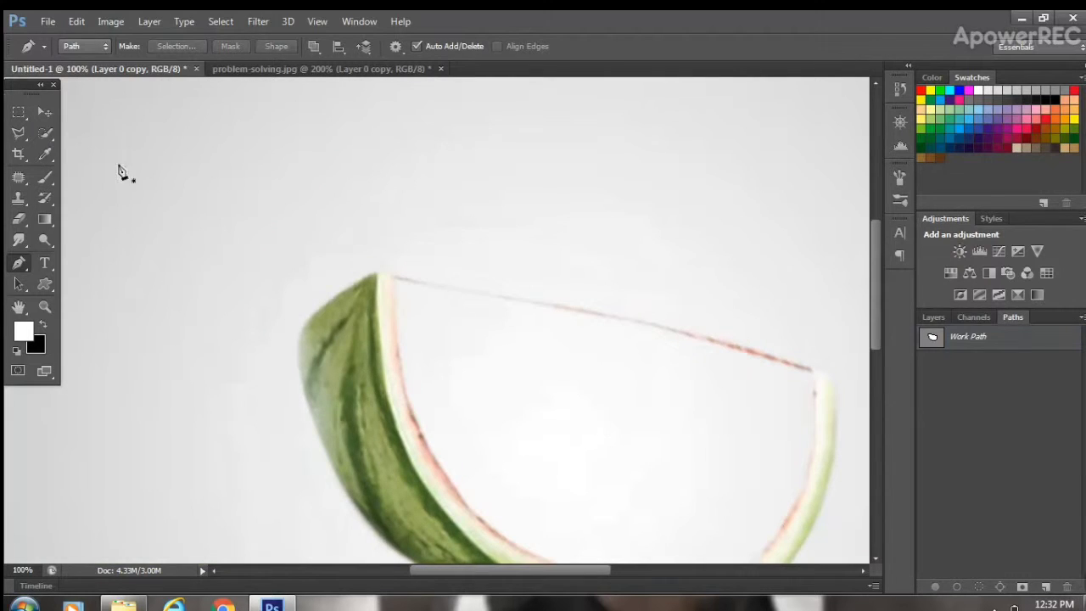
Erase the leftover red fringe along the cut top line and the rind's inner edge with a 30 px Eraser.
{"action": "left_click", "coordinate": [20, 220]}
{"action": "left_click_drag", "start_coordinate": [499, 297], "coordinate": [756, 356]}
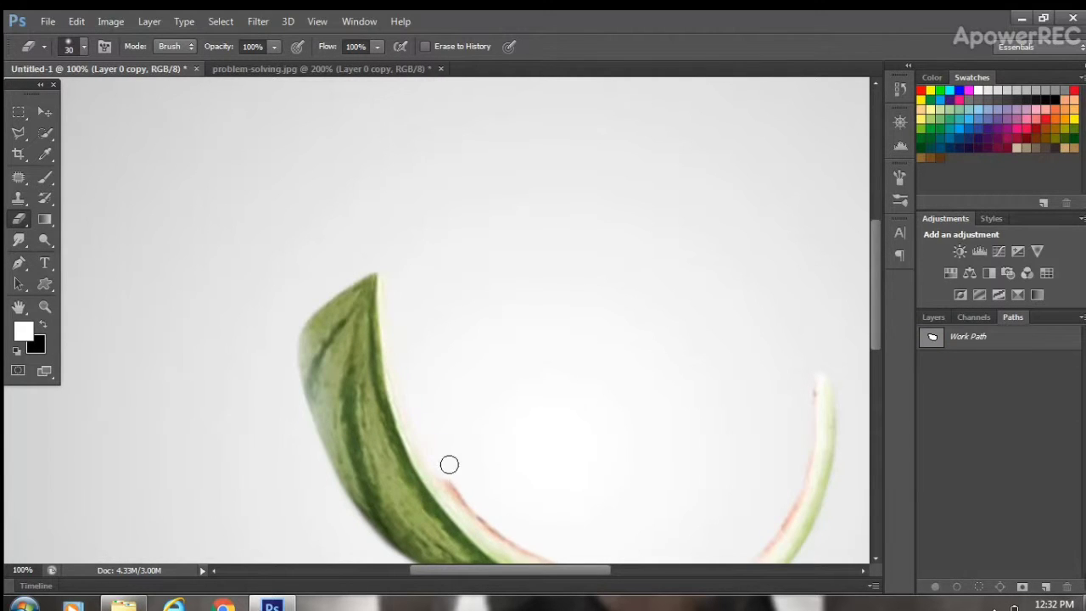
{"action": "left_click_drag", "start_coordinate": [434, 438], "coordinate": [356, 332]}
{"action": "key", "text": "ctrl+plus"}
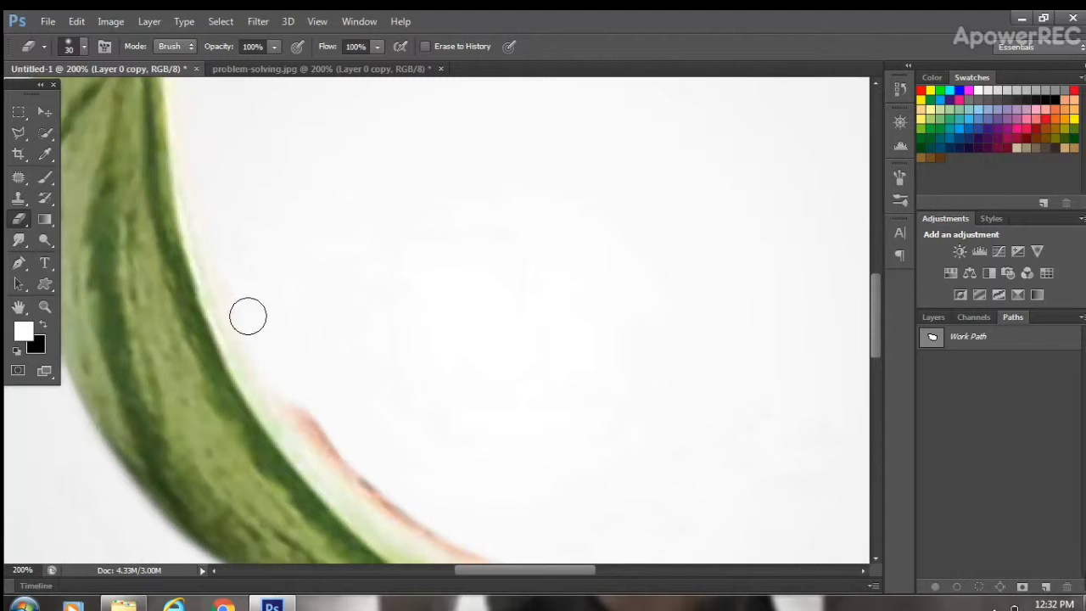
{"action": "mouse_move", "coordinate": [425, 518]}
{"action": "left_mouse_down"}
{"action": "mouse_move", "coordinate": [177, 343]}
{"action": "mouse_move", "coordinate": [276, 391]}
{"action": "mouse_move", "coordinate": [393, 416]}
{"action": "mouse_move", "coordinate": [579, 415]}
{"action": "mouse_move", "coordinate": [673, 338]}
{"action": "mouse_move", "coordinate": [670, 352]}
{"action": "mouse_move", "coordinate": [732, 243]}
{"action": "left_mouse_up"}
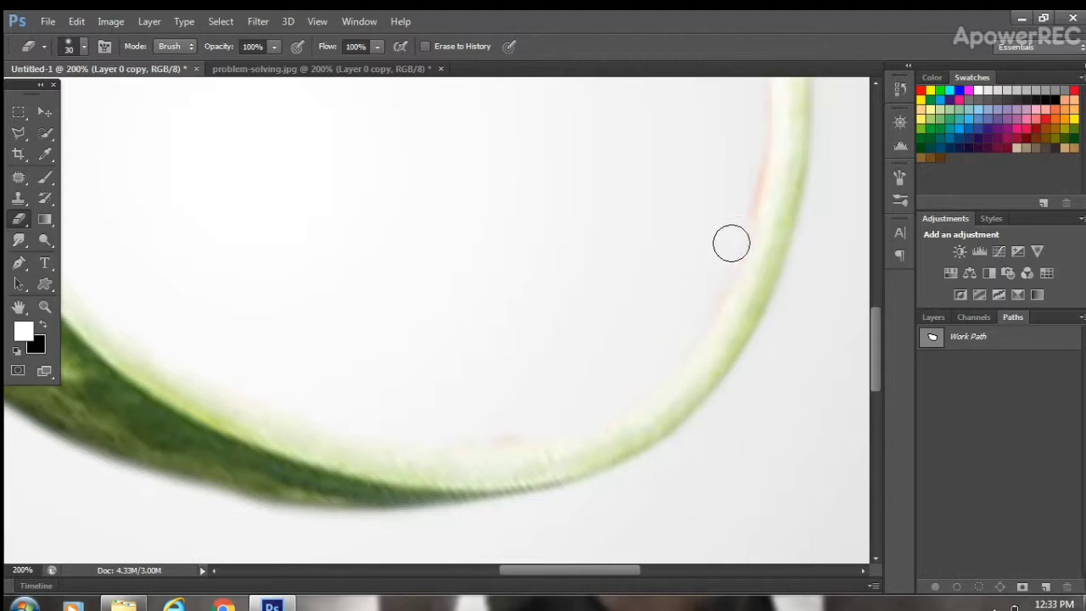
{"action": "mouse_move", "coordinate": [524, 429]}
{"action": "left_mouse_down"}
{"action": "mouse_move", "coordinate": [483, 538]}
{"action": "mouse_move", "coordinate": [356, 557]}
{"action": "left_mouse_up"}
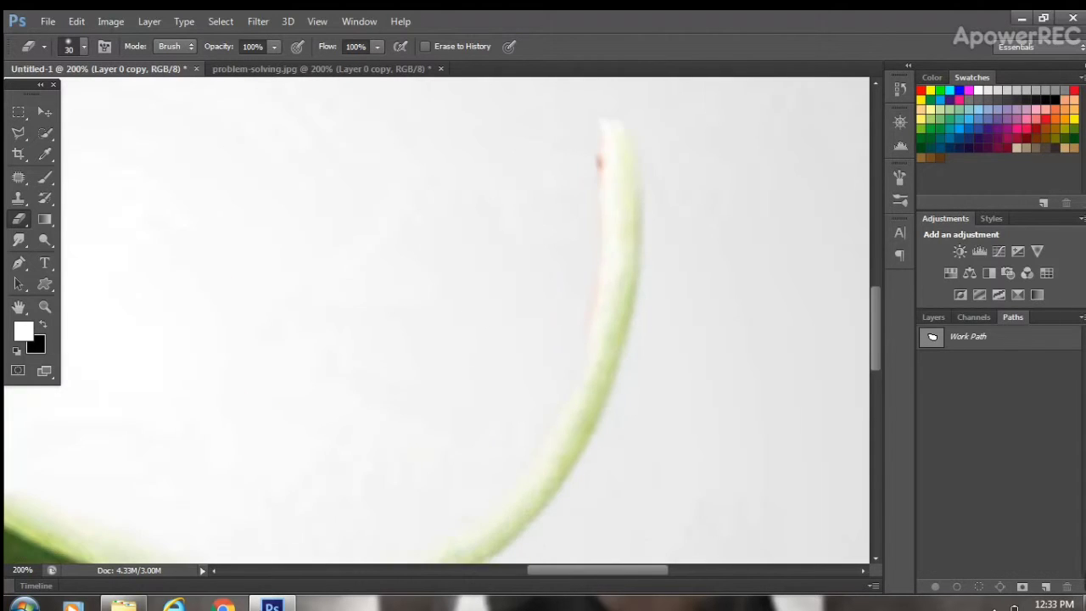
{"action": "mouse_move", "coordinate": [575, 318]}
{"action": "left_mouse_down"}
{"action": "mouse_move", "coordinate": [750, 225]}
{"action": "mouse_move", "coordinate": [515, 308]}
{"action": "mouse_move", "coordinate": [535, 415]}
{"action": "mouse_move", "coordinate": [509, 458]}
{"action": "mouse_move", "coordinate": [338, 267]}
{"action": "left_mouse_up"}
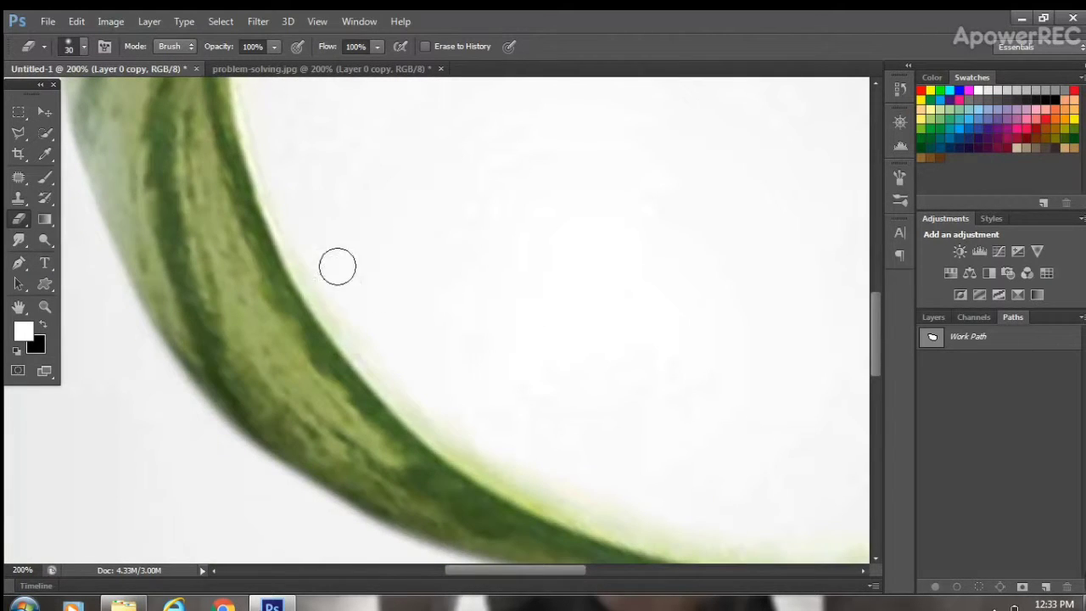
{"action": "key", "text": "ctrl+minus"}
{"action": "key", "text": "ctrl+minus"}
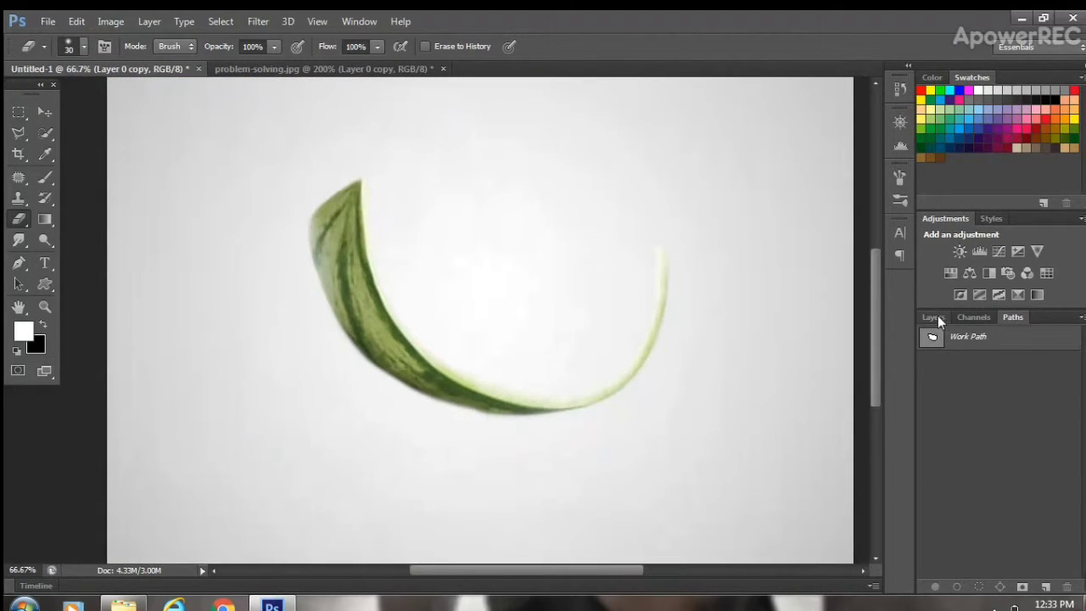
Open the water image Dollarphotoclub_57954146.jpg from the ps folder.
{"action": "left_click", "coordinate": [934, 316]}
{"action": "left_click", "coordinate": [47, 21]}
{"action": "left_click", "coordinate": [53, 53]}
{"action": "scroll", "coordinate": [764, 462], "scroll_direction": "down", "scroll_amount": 3}
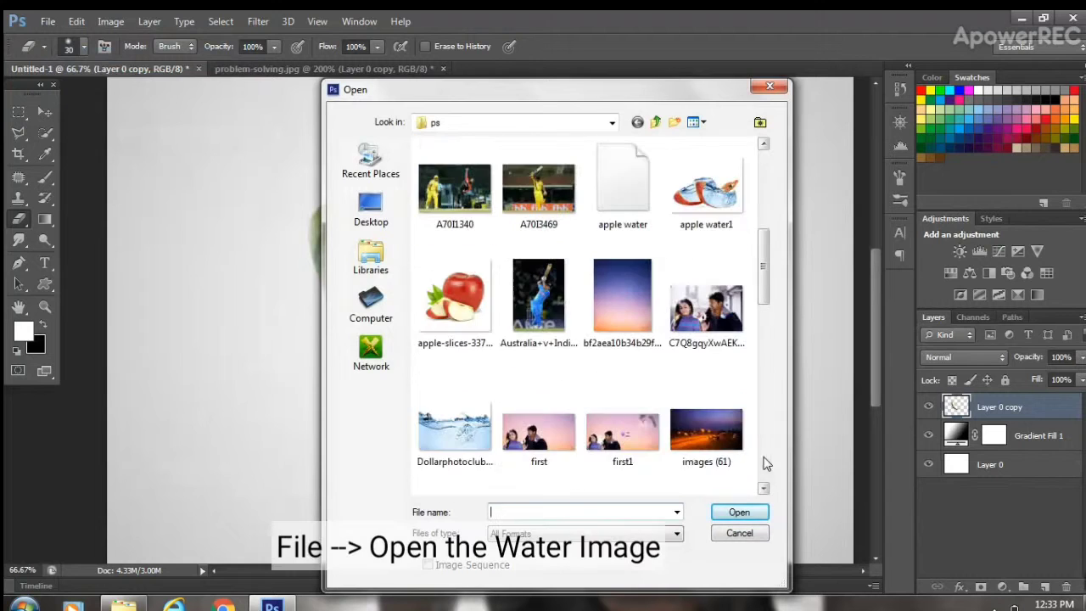
{"action": "left_click", "coordinate": [454, 437]}
{"action": "left_click", "coordinate": [739, 511]}
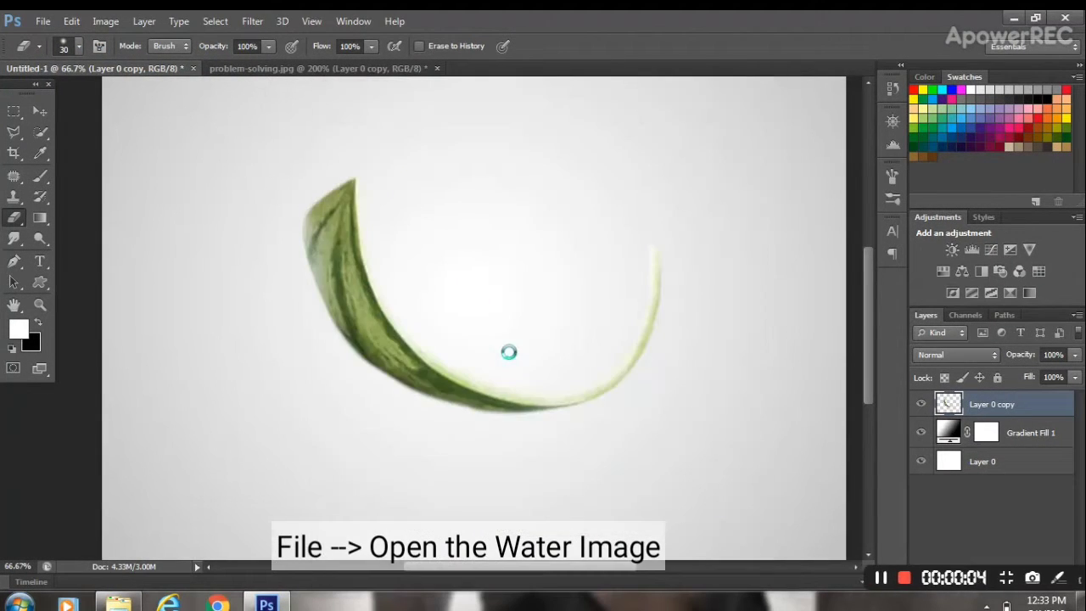
{"action": "key", "text": "ctrl+minus"}
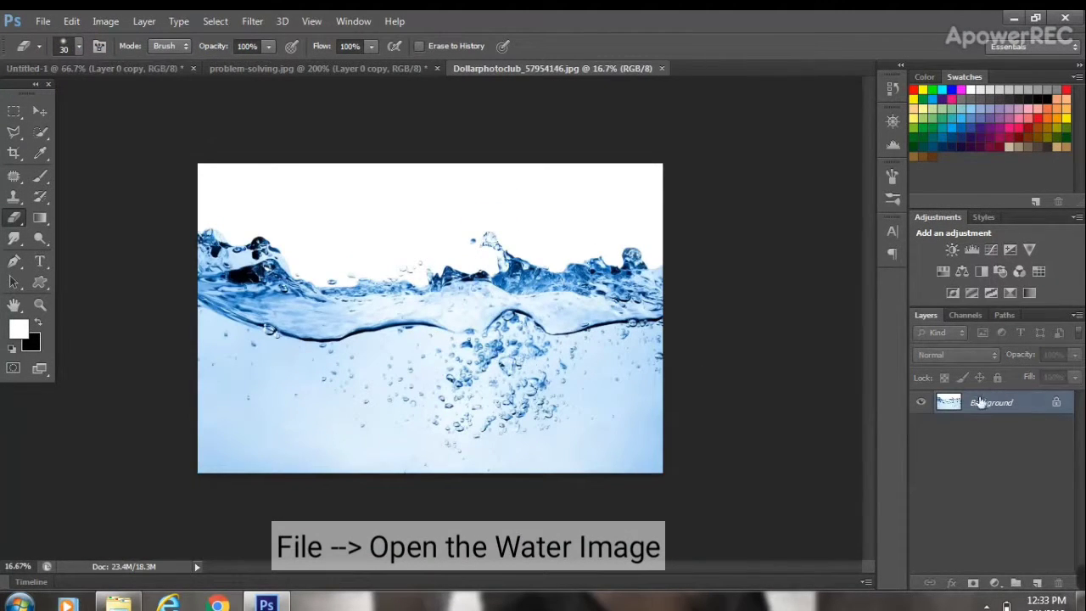
Move the water image into Untitled-1 and scale it down to about 16% over the rind.
{"action": "key", "text": "v"}
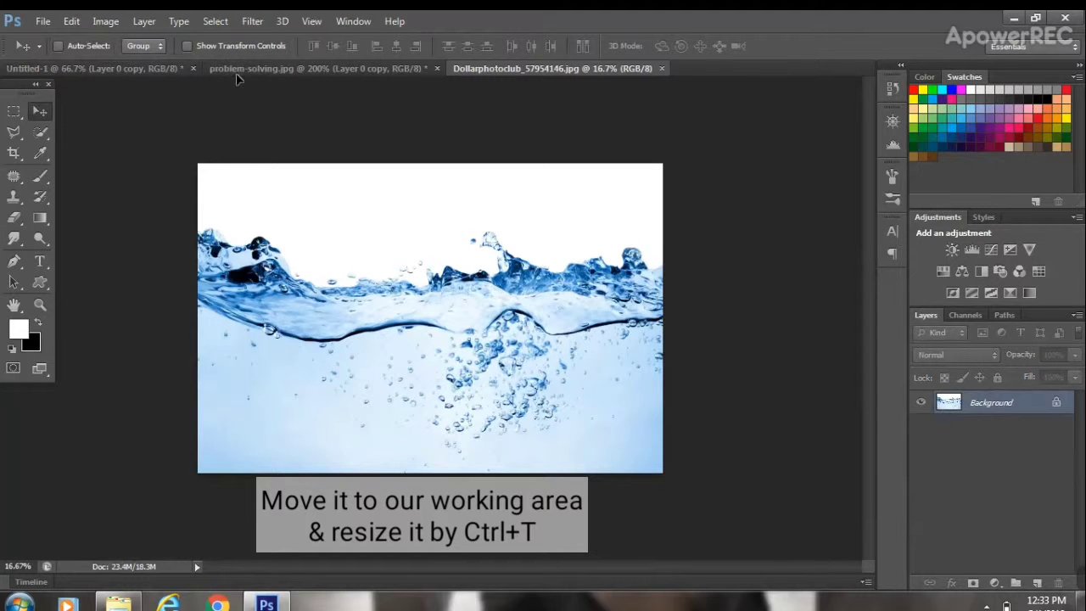
{"action": "left_click_drag", "start_coordinate": [238, 78], "coordinate": [456, 303]}
{"action": "key", "text": "ctrl+t"}
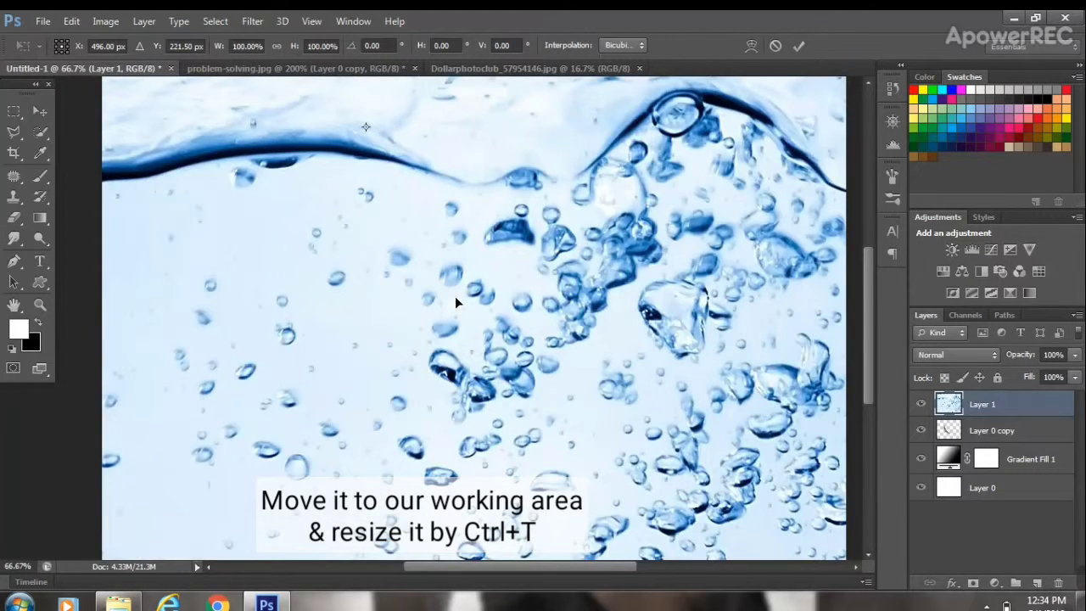
{"action": "key", "text": "ctrl+minus"}
{"action": "key", "text": "ctrl+minus"}
{"action": "key", "text": "ctrl+minus"}
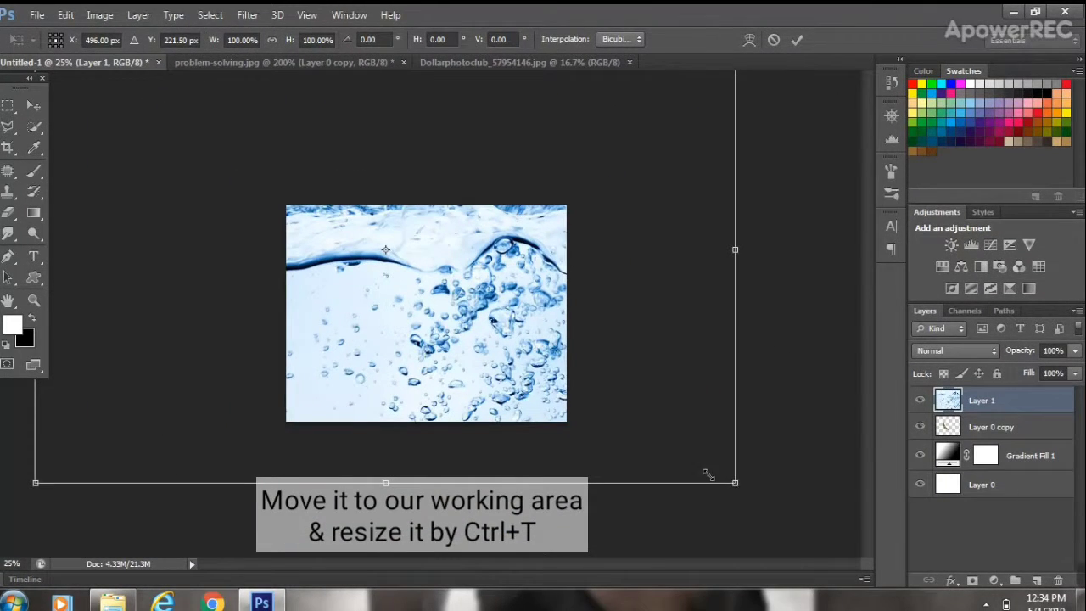
{"action": "left_click_drag", "start_coordinate": [707, 474], "coordinate": [458, 288]}
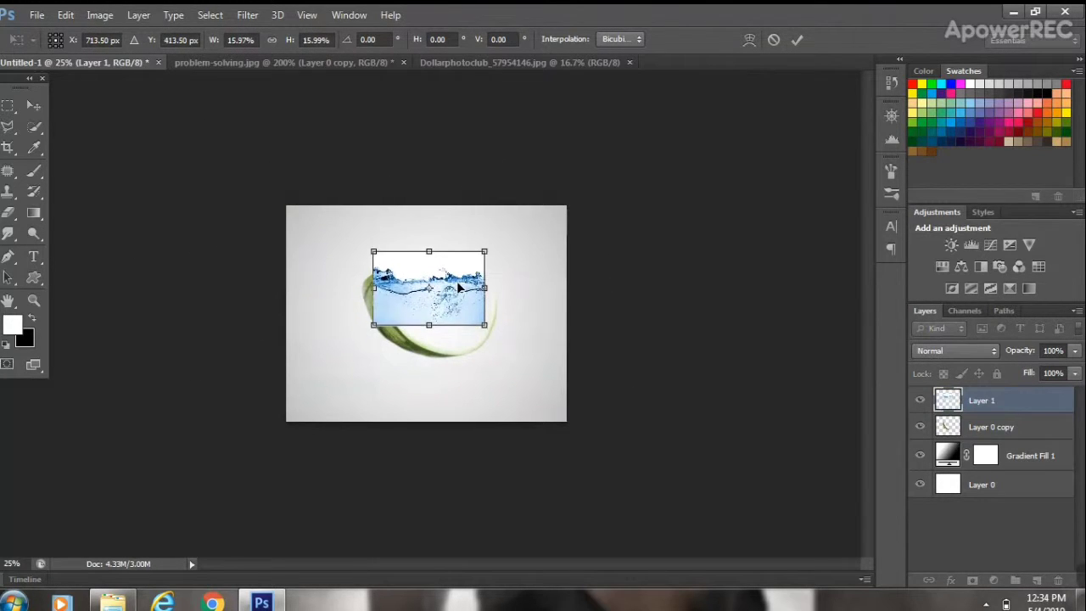
Reduce the water layer's opacity to 35%.
{"action": "key", "text": "ctrl+plus"}
{"action": "left_click", "coordinate": [1076, 350]}
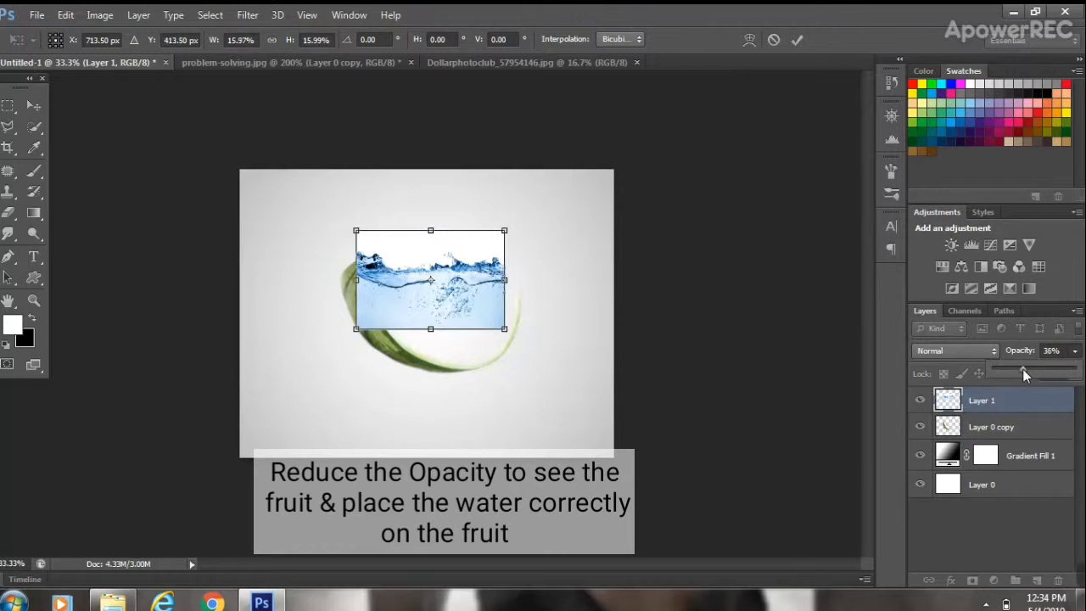
{"action": "left_click_drag", "start_coordinate": [1024, 374], "coordinate": [1022, 373]}
Rotate the water image about 10.7° and scale it to about 22% wide and 23% high so it covers the hollow rind.
{"action": "left_click_drag", "start_coordinate": [519, 225], "coordinate": [546, 250]}
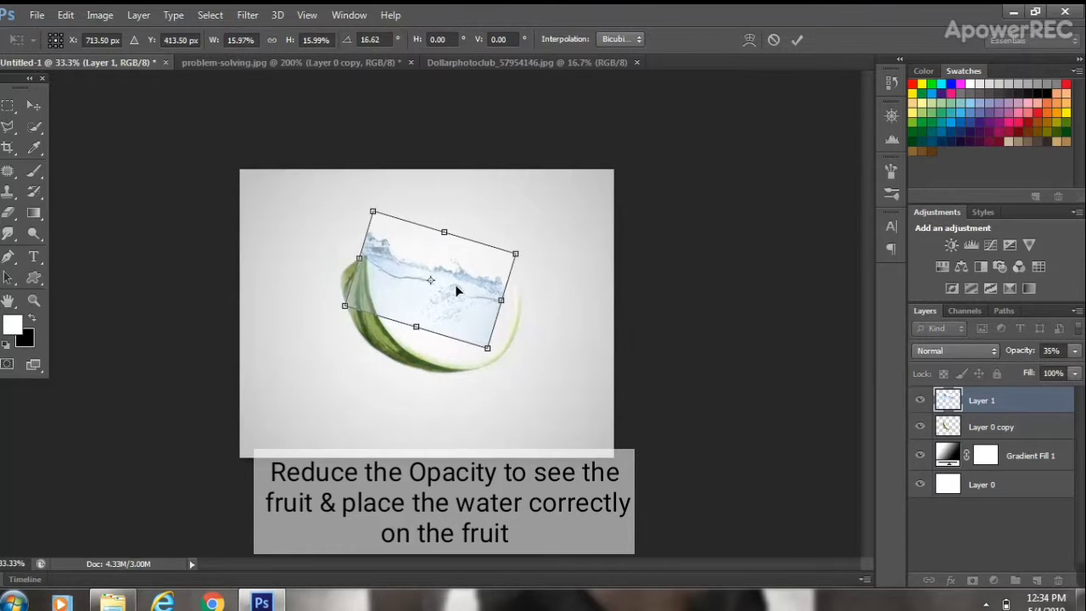
{"action": "left_click_drag", "start_coordinate": [455, 284], "coordinate": [521, 385]}
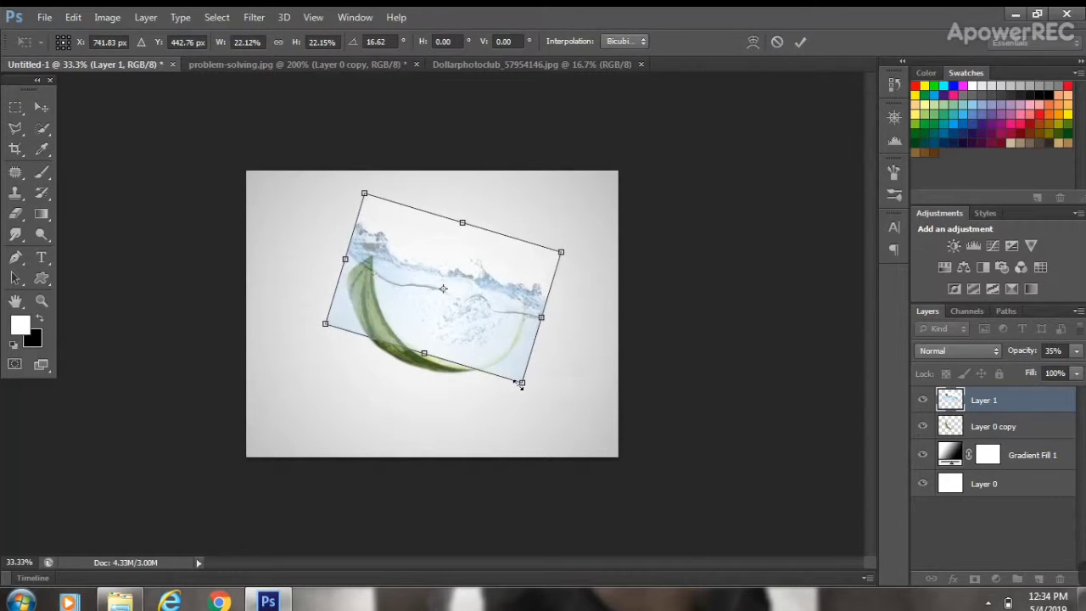
{"action": "left_click_drag", "start_coordinate": [578, 264], "coordinate": [574, 236]}
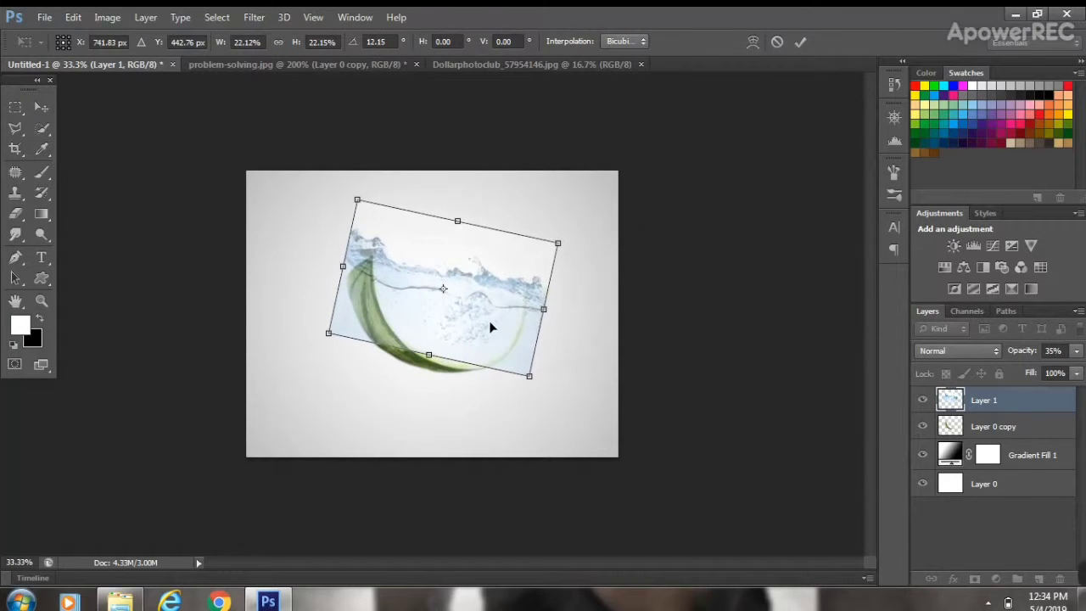
{"action": "left_click_drag", "start_coordinate": [490, 323], "coordinate": [486, 331]}
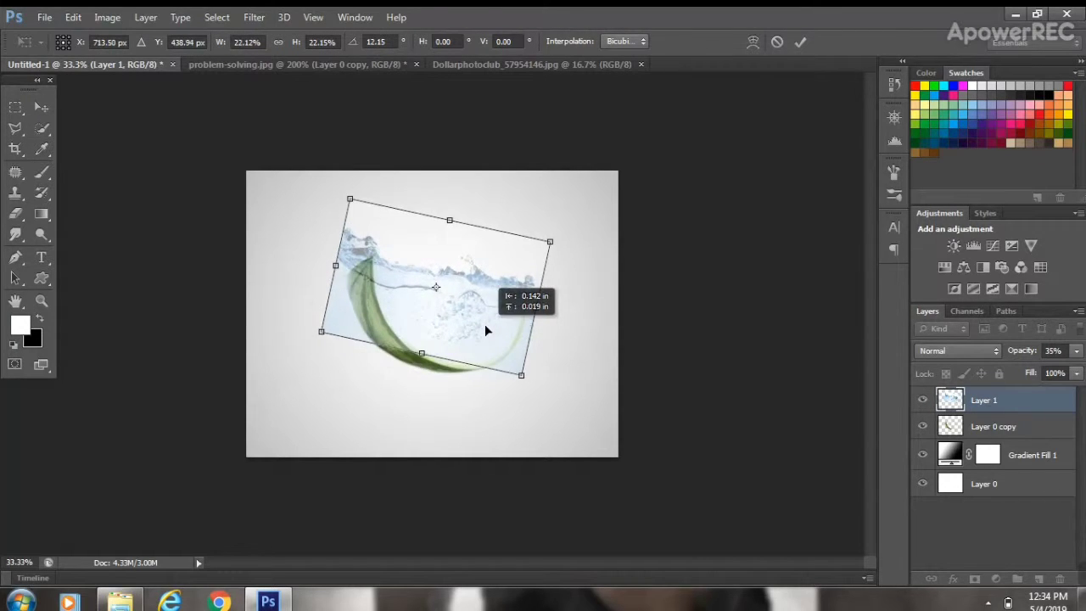
{"action": "left_click_drag", "start_coordinate": [421, 353], "coordinate": [419, 358]}
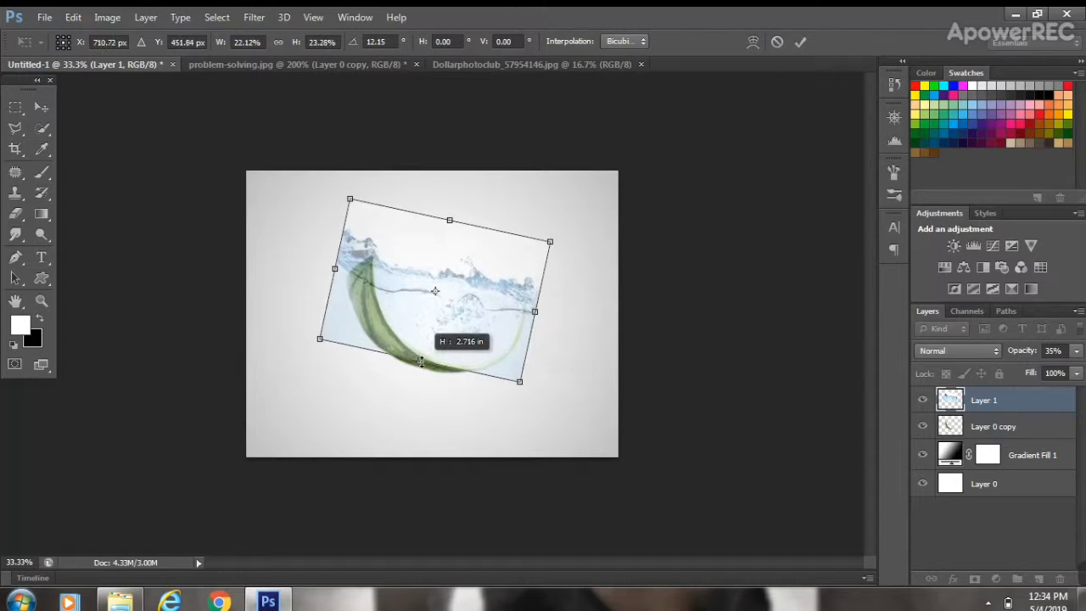
{"action": "left_click_drag", "start_coordinate": [564, 232], "coordinate": [565, 236]}
{"action": "left_click_drag", "start_coordinate": [488, 302], "coordinate": [489, 314]}
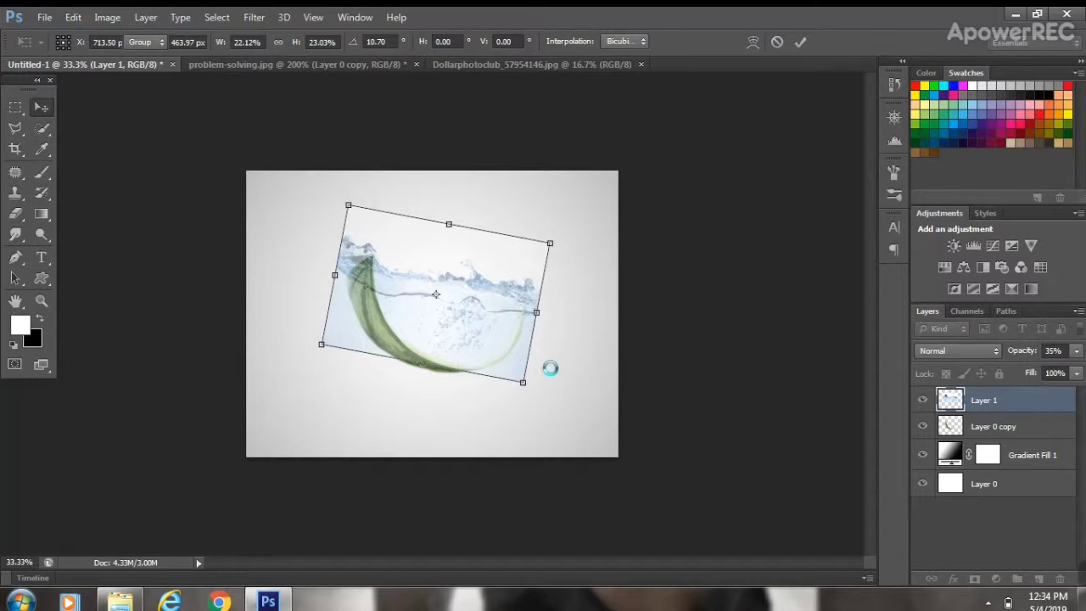
{"action": "key", "text": "Return"}
Set the water layer's opacity to 35% and add a layer mask to it.
{"action": "key", "text": "ctrl+plus"}
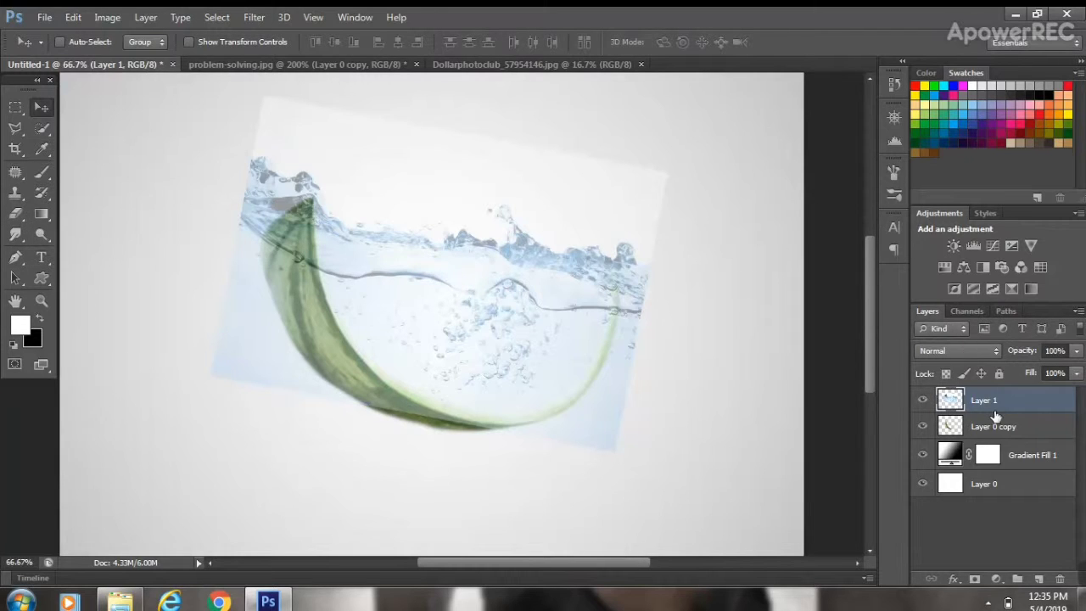
{"action": "key", "text": "3"}
{"action": "key", "text": "5"}
{"action": "left_click", "coordinate": [974, 578]}
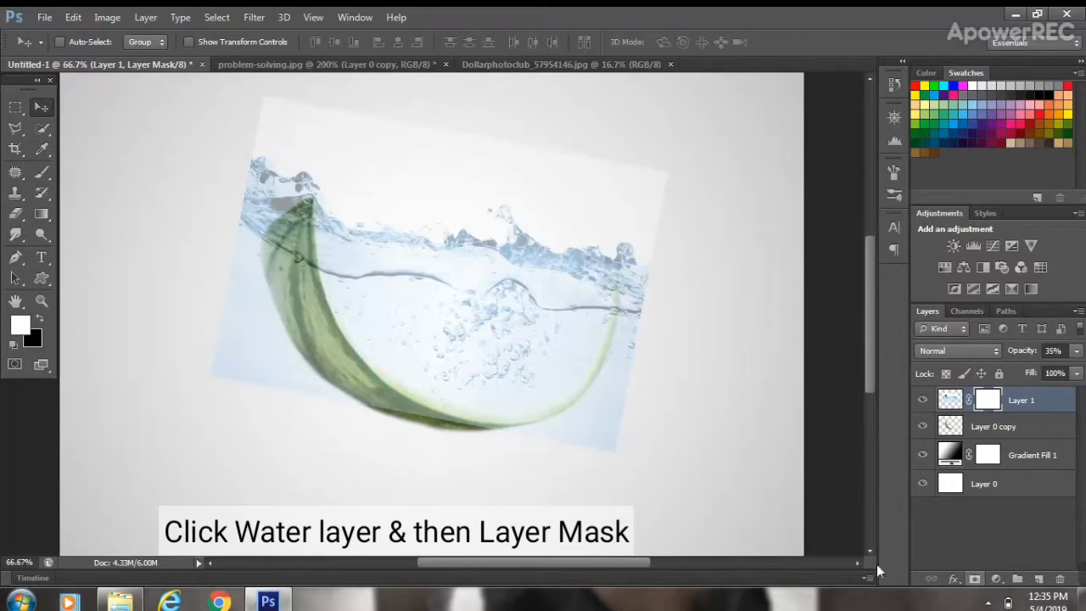
Paint black on the mask with a 40 px Brush to hide the water image's upper-left corner.
{"action": "left_click", "coordinate": [48, 172]}
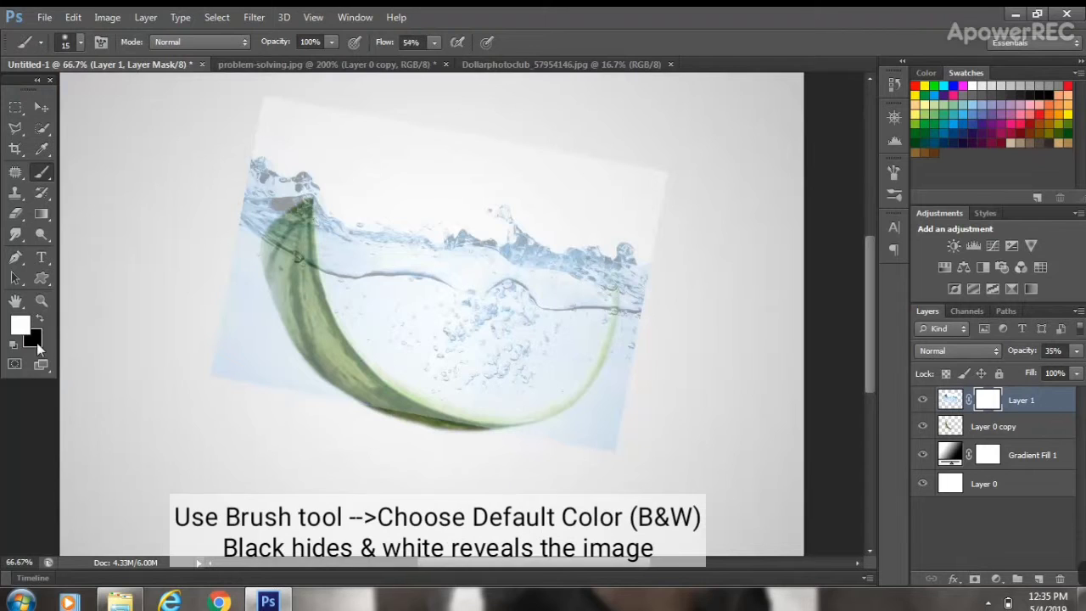
{"action": "key", "text": "bracketright"}
{"action": "key", "text": "bracketright"}
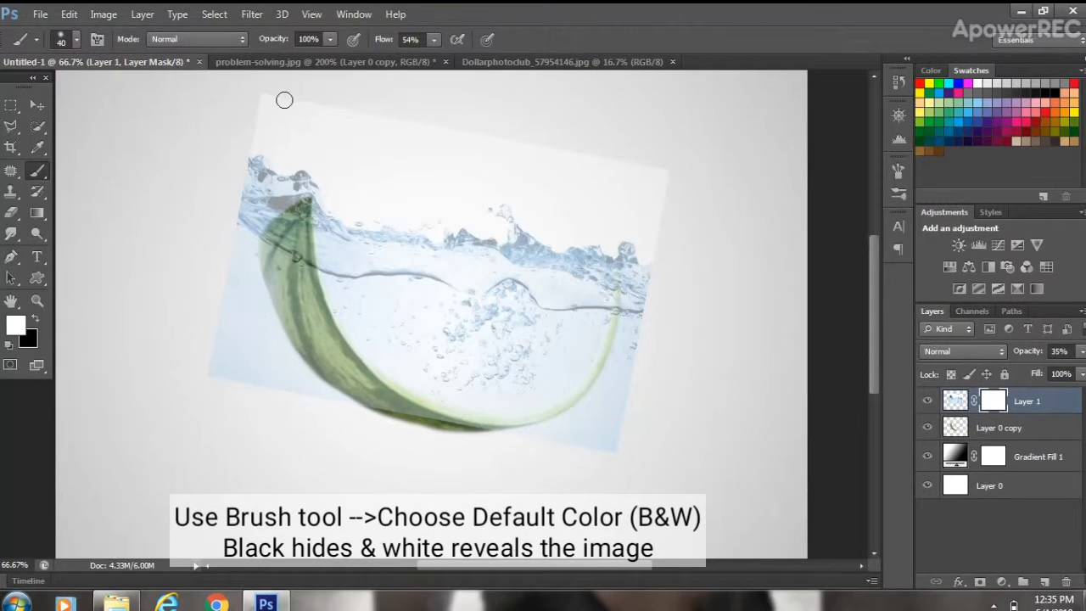
{"action": "key", "text": "x"}
{"action": "mouse_move", "coordinate": [284, 126]}
{"action": "left_mouse_down"}
{"action": "mouse_move", "coordinate": [254, 141]}
{"action": "mouse_move", "coordinate": [272, 139]}
{"action": "left_mouse_up"}
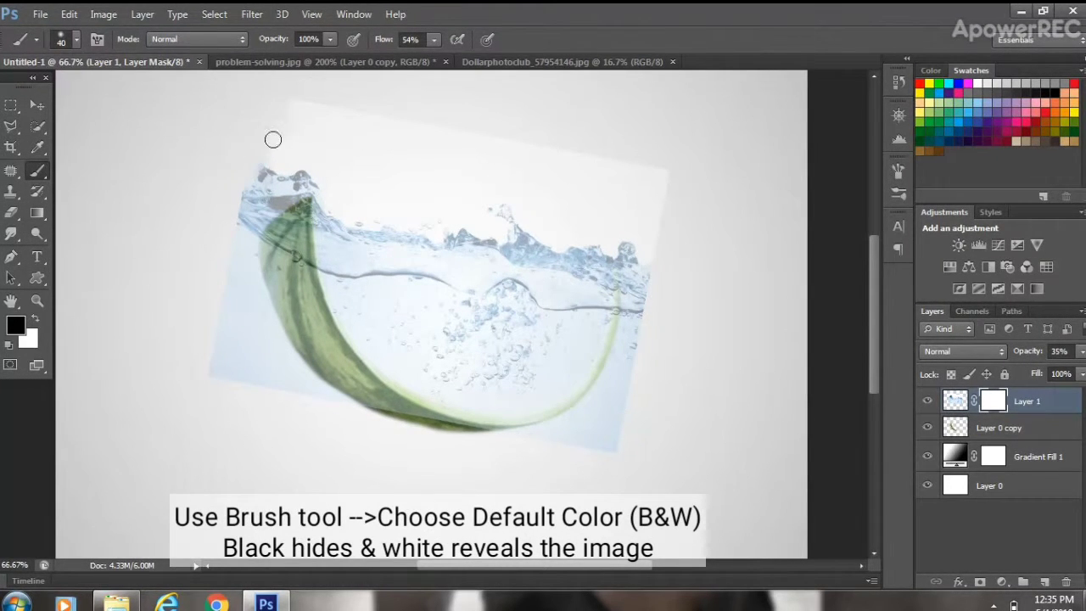
Raise the brush flow to 100% and mask out the water image outside the slice and above the splashes with a 90 px brush.
{"action": "left_click", "coordinate": [433, 39]}
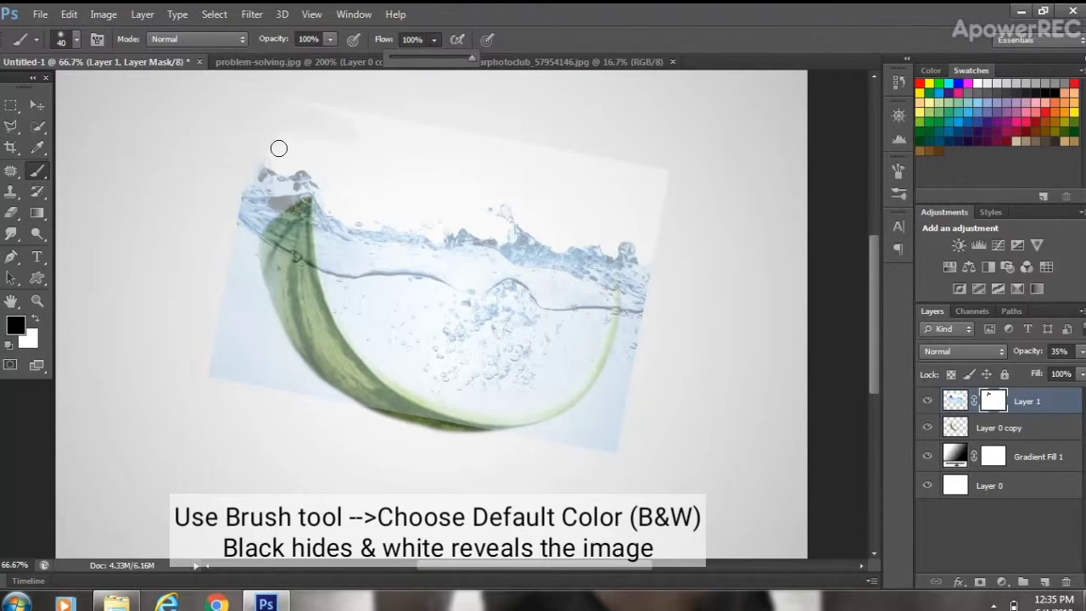
{"action": "key", "text": "bracketright"}
{"action": "key", "text": "bracketright"}
{"action": "key", "text": "bracketright"}
{"action": "key", "text": "bracketright"}
{"action": "mouse_move", "coordinate": [280, 84]}
{"action": "left_mouse_down"}
{"action": "mouse_move", "coordinate": [386, 137]}
{"action": "mouse_move", "coordinate": [517, 147]}
{"action": "mouse_move", "coordinate": [623, 178]}
{"action": "mouse_move", "coordinate": [640, 162]}
{"action": "mouse_move", "coordinate": [658, 182]}
{"action": "mouse_move", "coordinate": [532, 158]}
{"action": "mouse_move", "coordinate": [561, 205]}
{"action": "mouse_move", "coordinate": [655, 201]}
{"action": "mouse_move", "coordinate": [667, 230]}
{"action": "mouse_move", "coordinate": [646, 253]}
{"action": "mouse_move", "coordinate": [639, 241]}
{"action": "mouse_move", "coordinate": [653, 313]}
{"action": "mouse_move", "coordinate": [640, 326]}
{"action": "mouse_move", "coordinate": [663, 240]}
{"action": "mouse_move", "coordinate": [656, 255]}
{"action": "mouse_move", "coordinate": [668, 253]}
{"action": "mouse_move", "coordinate": [627, 381]}
{"action": "mouse_move", "coordinate": [638, 219]}
{"action": "mouse_move", "coordinate": [647, 213]}
{"action": "mouse_move", "coordinate": [614, 457]}
{"action": "mouse_move", "coordinate": [629, 466]}
{"action": "mouse_move", "coordinate": [592, 442]}
{"action": "mouse_move", "coordinate": [557, 467]}
{"action": "mouse_move", "coordinate": [627, 405]}
{"action": "mouse_move", "coordinate": [522, 492]}
{"action": "mouse_move", "coordinate": [313, 449]}
{"action": "mouse_move", "coordinate": [388, 419]}
{"action": "mouse_move", "coordinate": [326, 368]}
{"action": "mouse_move", "coordinate": [280, 219]}
{"action": "mouse_move", "coordinate": [278, 137]}
{"action": "mouse_move", "coordinate": [206, 382]}
{"action": "mouse_move", "coordinate": [288, 64]}
{"action": "mouse_move", "coordinate": [284, 311]}
{"action": "mouse_move", "coordinate": [246, 320]}
{"action": "mouse_move", "coordinate": [257, 413]}
{"action": "mouse_move", "coordinate": [253, 216]}
{"action": "mouse_move", "coordinate": [279, 143]}
{"action": "mouse_move", "coordinate": [321, 180]}
{"action": "mouse_move", "coordinate": [307, 158]}
{"action": "mouse_move", "coordinate": [408, 179]}
{"action": "mouse_move", "coordinate": [359, 192]}
{"action": "mouse_move", "coordinate": [362, 202]}
{"action": "mouse_move", "coordinate": [414, 180]}
{"action": "mouse_move", "coordinate": [399, 206]}
{"action": "mouse_move", "coordinate": [469, 181]}
{"action": "left_mouse_up"}
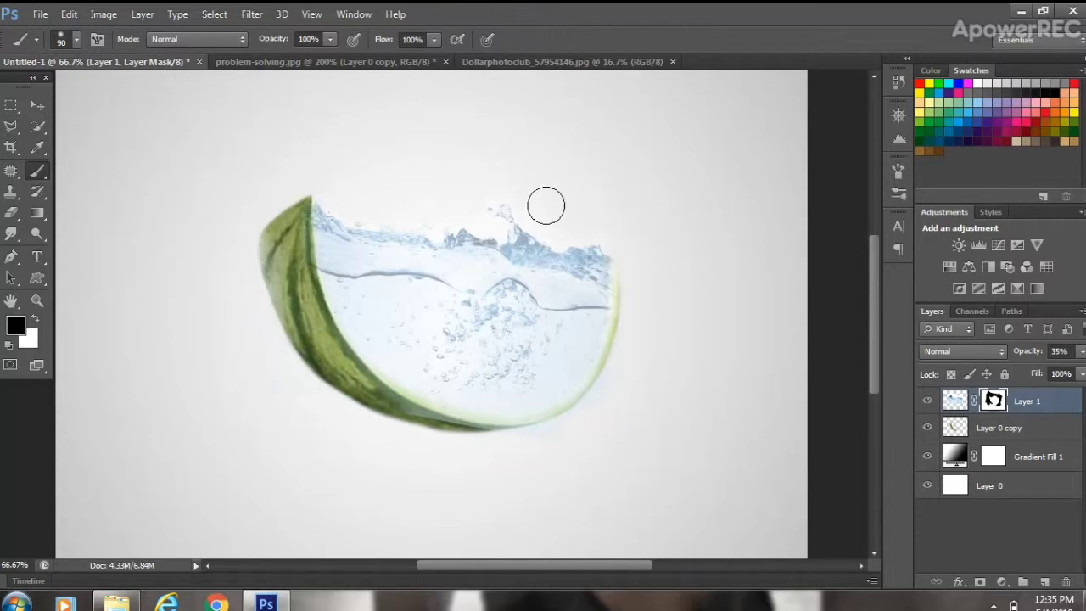
Mask out the water overlapping the green rind, from its lower curve up to the pointed tip, with a 30 px black brush.
{"action": "key", "text": "ctrl+plus"}
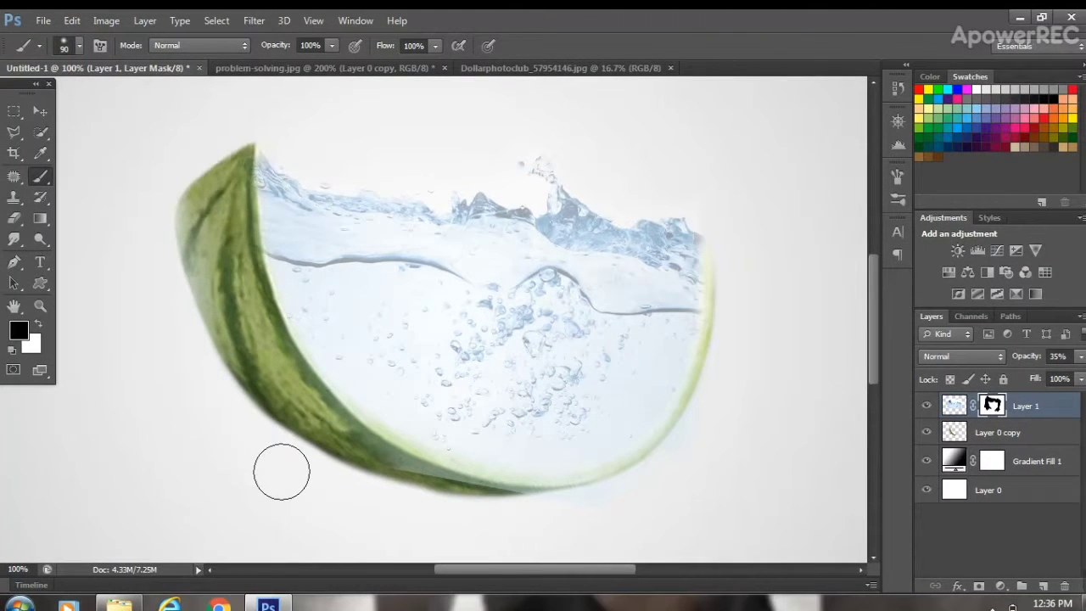
{"action": "key", "text": "bracketleft"}
{"action": "key", "text": "bracketleft"}
{"action": "key", "text": "ctrl+plus"}
{"action": "left_click_drag", "start_coordinate": [279, 467], "coordinate": [265, 165]}
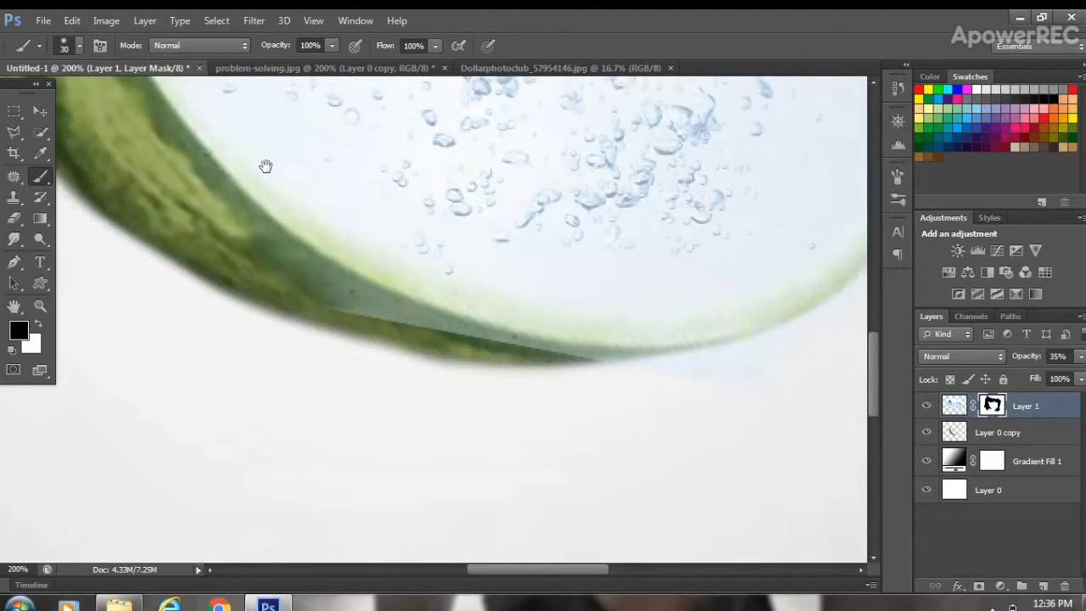
{"action": "mouse_move", "coordinate": [288, 279]}
{"action": "left_mouse_down"}
{"action": "mouse_move", "coordinate": [250, 237]}
{"action": "mouse_move", "coordinate": [312, 305]}
{"action": "mouse_move", "coordinate": [369, 312]}
{"action": "mouse_move", "coordinate": [339, 298]}
{"action": "mouse_move", "coordinate": [483, 347]}
{"action": "mouse_move", "coordinate": [429, 357]}
{"action": "mouse_move", "coordinate": [553, 353]}
{"action": "mouse_move", "coordinate": [515, 345]}
{"action": "mouse_move", "coordinate": [637, 376]}
{"action": "mouse_move", "coordinate": [601, 366]}
{"action": "mouse_move", "coordinate": [765, 367]}
{"action": "mouse_move", "coordinate": [721, 375]}
{"action": "mouse_move", "coordinate": [807, 362]}
{"action": "mouse_move", "coordinate": [853, 330]}
{"action": "mouse_move", "coordinate": [741, 362]}
{"action": "mouse_move", "coordinate": [627, 355]}
{"action": "mouse_move", "coordinate": [674, 339]}
{"action": "mouse_move", "coordinate": [756, 335]}
{"action": "mouse_move", "coordinate": [722, 333]}
{"action": "mouse_move", "coordinate": [845, 280]}
{"action": "mouse_move", "coordinate": [838, 294]}
{"action": "mouse_move", "coordinate": [691, 339]}
{"action": "mouse_move", "coordinate": [713, 331]}
{"action": "mouse_move", "coordinate": [571, 350]}
{"action": "mouse_move", "coordinate": [596, 354]}
{"action": "mouse_move", "coordinate": [552, 338]}
{"action": "mouse_move", "coordinate": [600, 351]}
{"action": "mouse_move", "coordinate": [586, 349]}
{"action": "mouse_move", "coordinate": [623, 324]}
{"action": "mouse_move", "coordinate": [668, 335]}
{"action": "mouse_move", "coordinate": [529, 311]}
{"action": "mouse_move", "coordinate": [479, 329]}
{"action": "mouse_move", "coordinate": [523, 329]}
{"action": "mouse_move", "coordinate": [437, 308]}
{"action": "mouse_move", "coordinate": [499, 329]}
{"action": "mouse_move", "coordinate": [221, 212]}
{"action": "mouse_move", "coordinate": [279, 263]}
{"action": "mouse_move", "coordinate": [219, 210]}
{"action": "mouse_move", "coordinate": [372, 491]}
{"action": "mouse_move", "coordinate": [236, 234]}
{"action": "mouse_move", "coordinate": [284, 461]}
{"action": "left_mouse_up"}
{"action": "key", "text": "space"}
{"action": "key", "text": "space"}
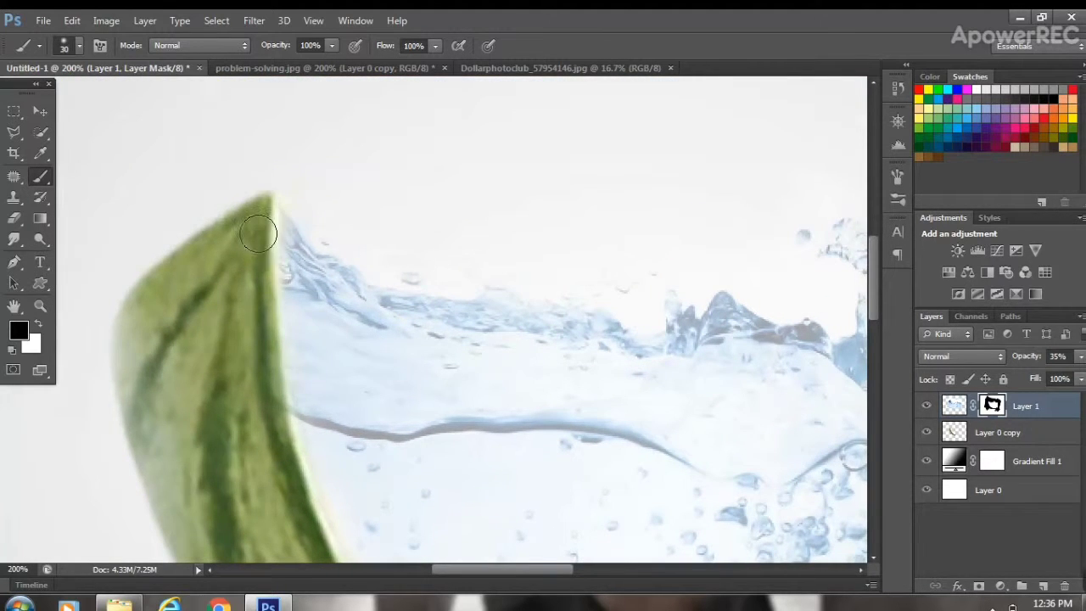
{"action": "mouse_move", "coordinate": [271, 191]}
{"action": "left_mouse_down"}
{"action": "mouse_move", "coordinate": [274, 361]}
{"action": "mouse_move", "coordinate": [278, 322]}
{"action": "mouse_move", "coordinate": [296, 437]}
{"action": "mouse_move", "coordinate": [288, 514]}
{"action": "mouse_move", "coordinate": [293, 453]}
{"action": "mouse_move", "coordinate": [213, 235]}
{"action": "left_mouse_up"}
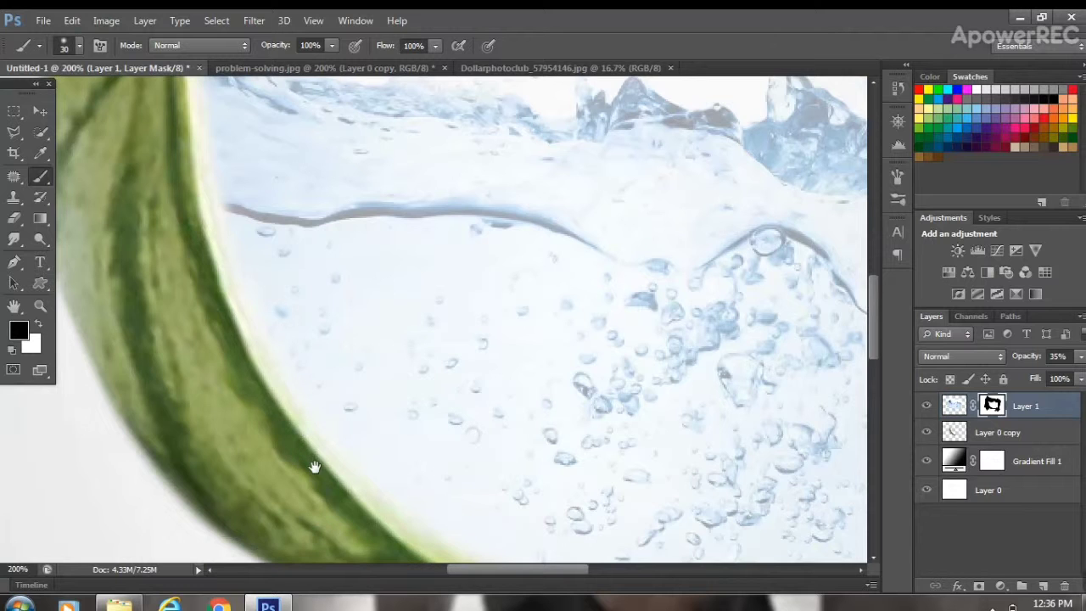
Clean up the water mask along the rind's lower curve, thin far edge and upper end with the 30 px brush.
{"action": "left_click_drag", "start_coordinate": [315, 466], "coordinate": [153, 296]}
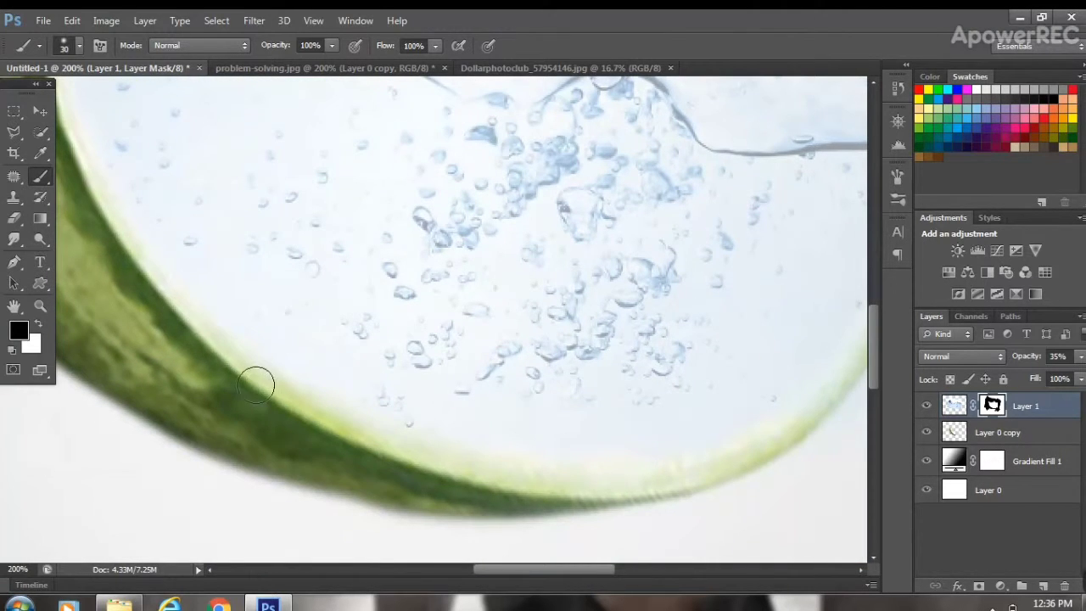
{"action": "mouse_move", "coordinate": [256, 385]}
{"action": "left_mouse_down"}
{"action": "mouse_move", "coordinate": [497, 470]}
{"action": "mouse_move", "coordinate": [493, 487]}
{"action": "left_mouse_up"}
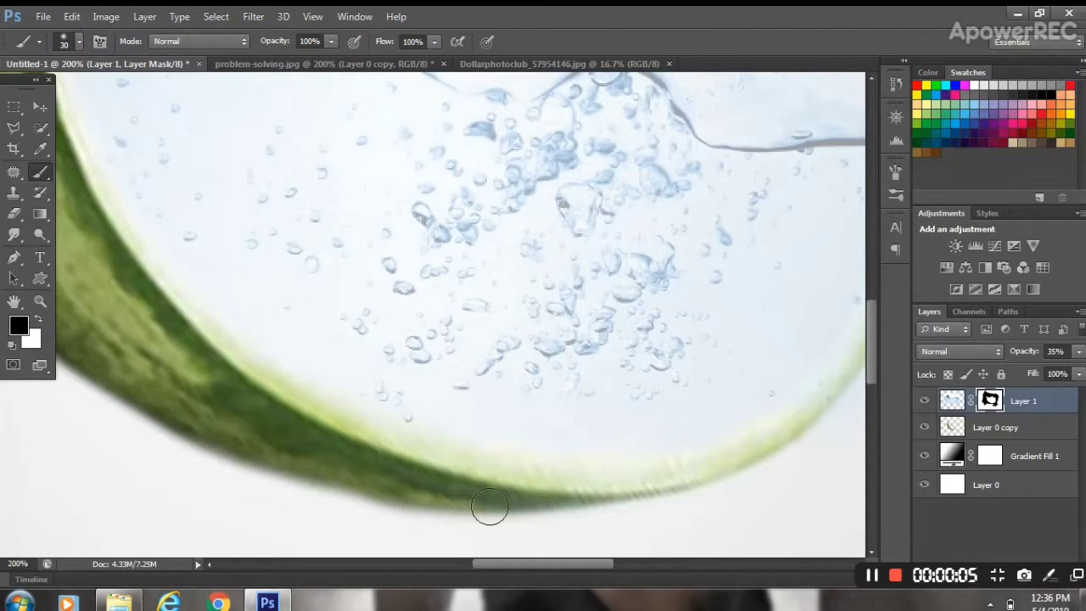
{"action": "left_click_drag", "start_coordinate": [688, 486], "coordinate": [501, 518]}
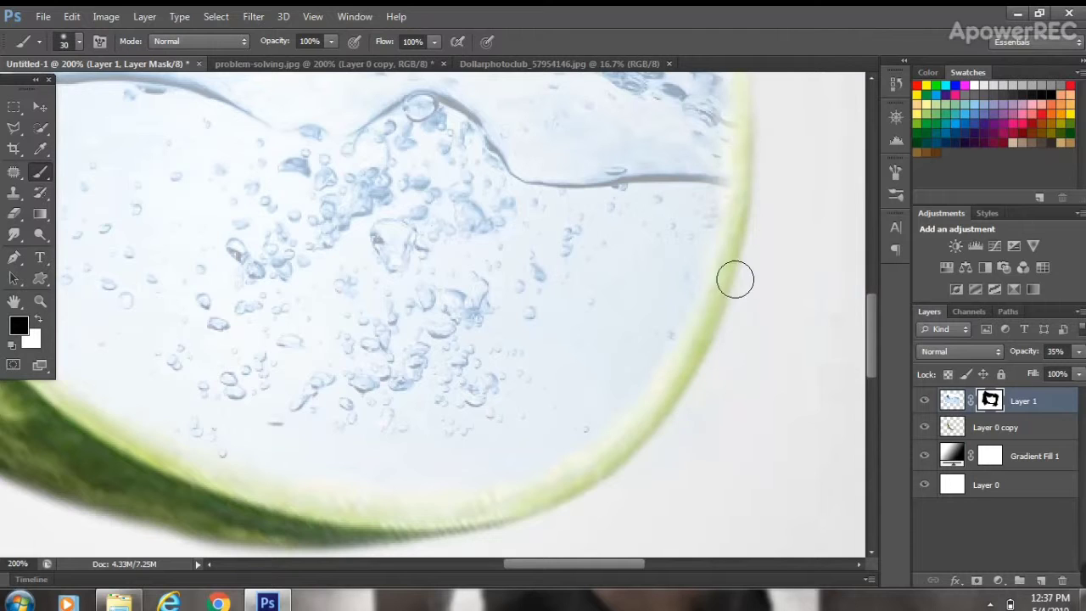
{"action": "left_click_drag", "start_coordinate": [746, 169], "coordinate": [747, 247]}
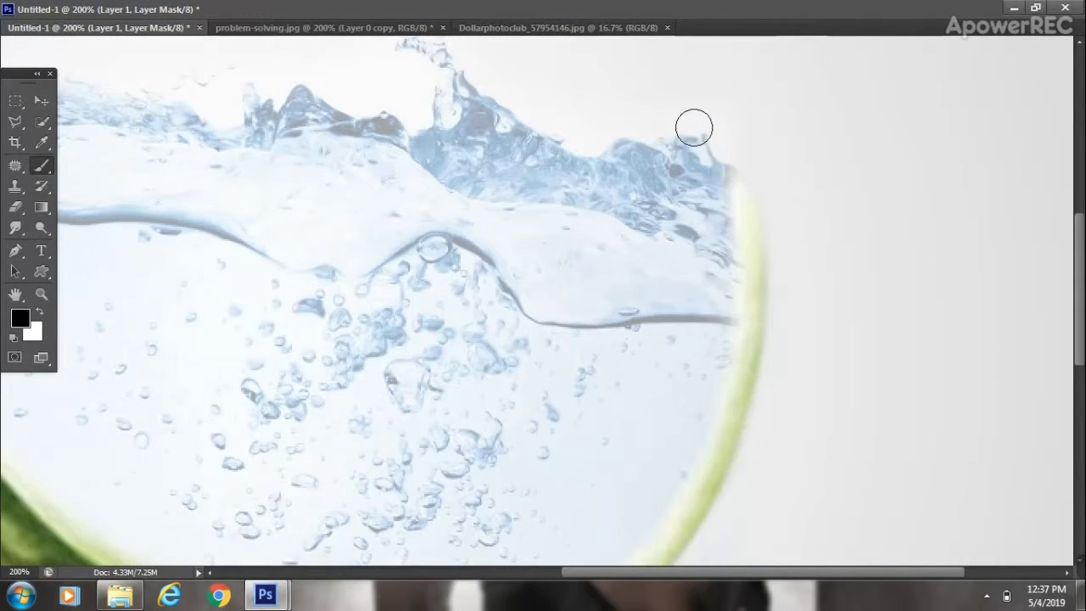
{"action": "mouse_move", "coordinate": [694, 127]}
{"action": "left_mouse_down"}
{"action": "mouse_move", "coordinate": [750, 170]}
{"action": "mouse_move", "coordinate": [711, 161]}
{"action": "mouse_move", "coordinate": [675, 133]}
{"action": "mouse_move", "coordinate": [696, 150]}
{"action": "left_mouse_up"}
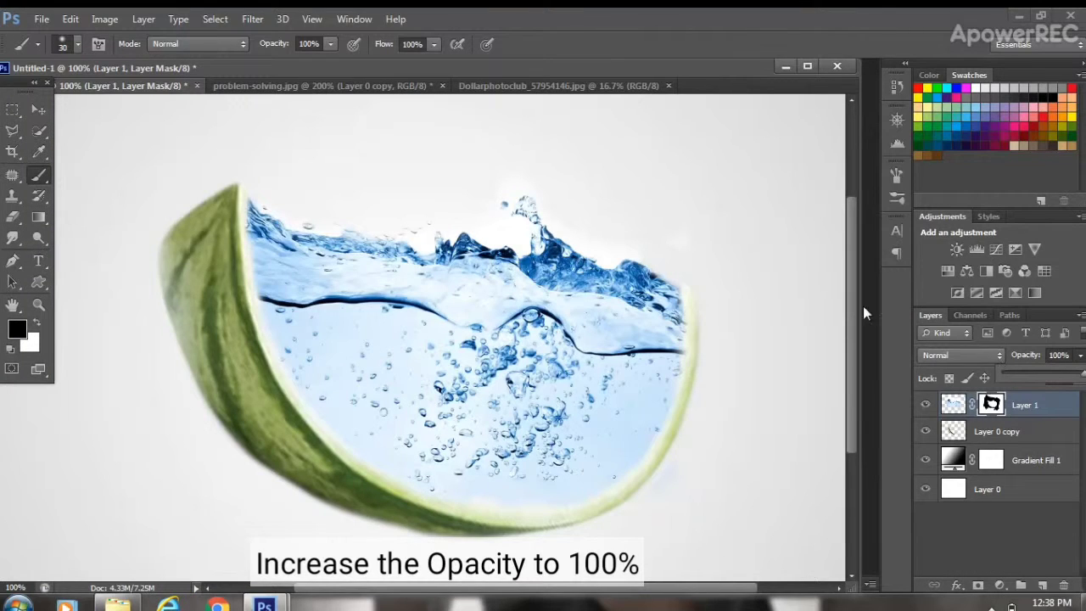
Raise the water layer's opacity to 100% and mask out the leftover white around the splash crests.
{"action": "left_click", "coordinate": [514, 169]}
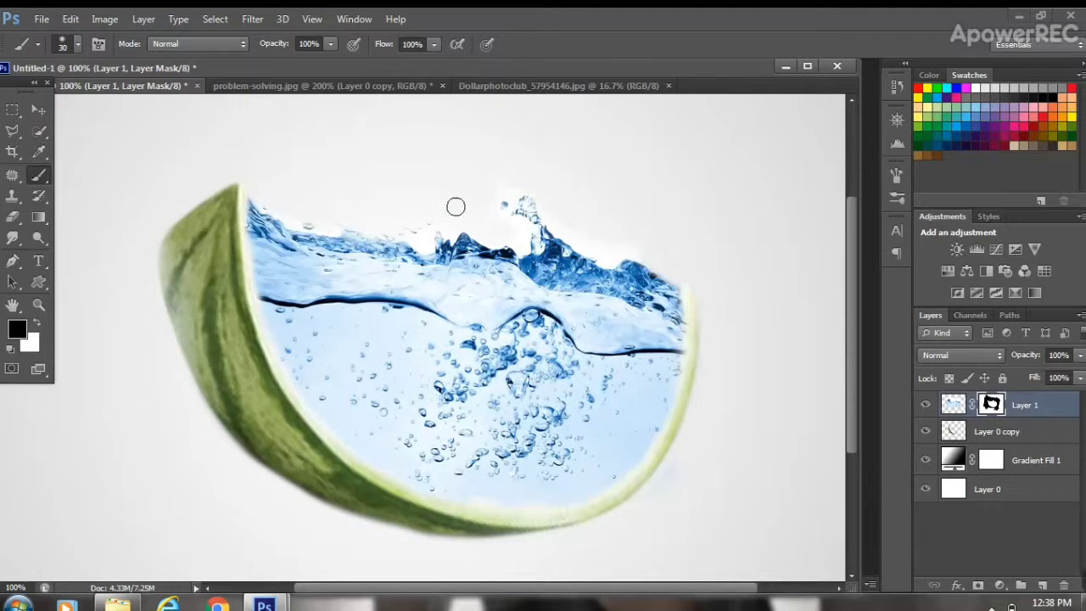
{"action": "key", "text": "ctrl+plus"}
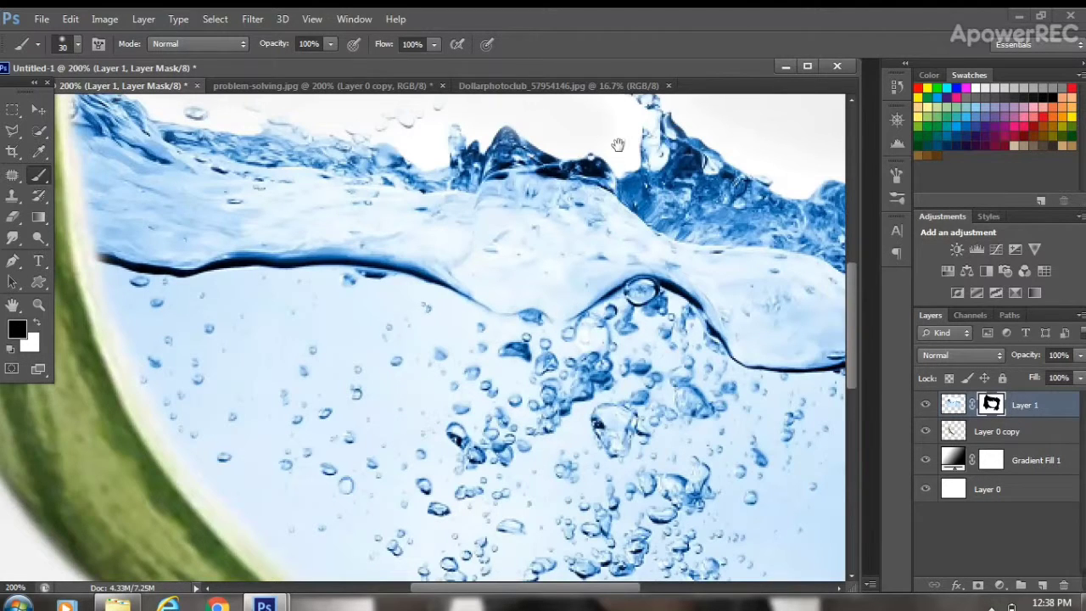
{"action": "mouse_move", "coordinate": [618, 145]}
{"action": "left_mouse_down"}
{"action": "mouse_move", "coordinate": [529, 231]}
{"action": "mouse_move", "coordinate": [485, 243]}
{"action": "mouse_move", "coordinate": [459, 215]}
{"action": "left_mouse_up"}
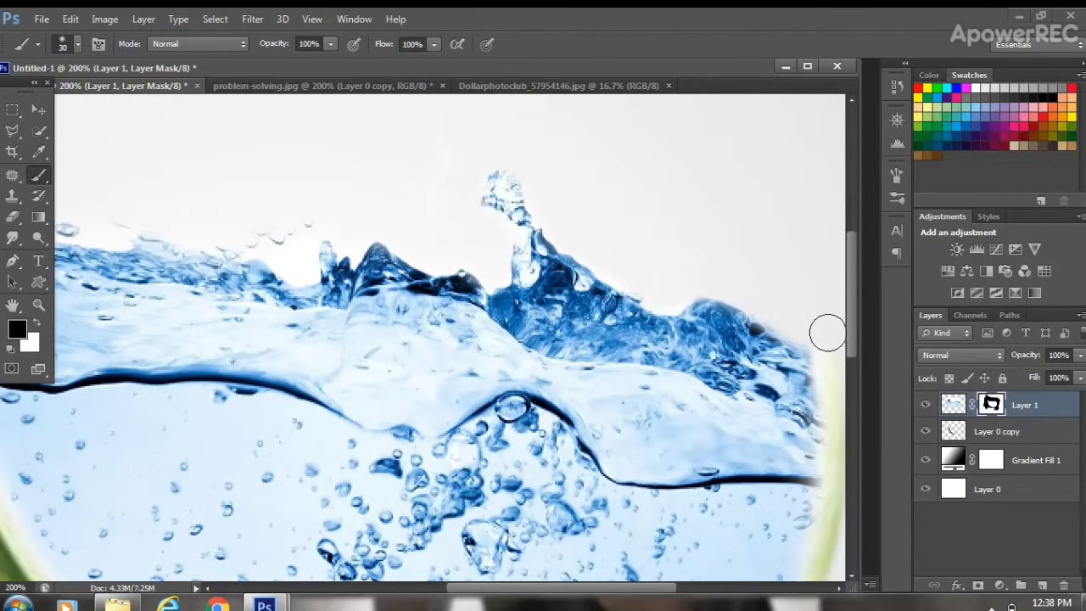
Restore the hidden droplet beside the tall splash by painting white on the mask with a 10 px brush.
{"action": "key", "text": "x"}
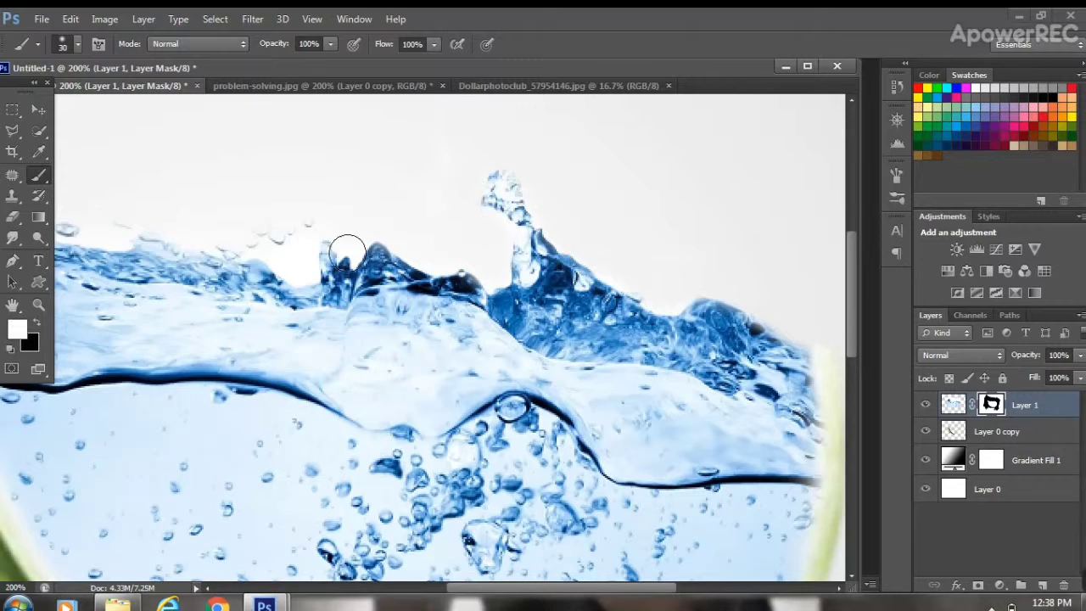
{"action": "key", "text": "bracketleft"}
{"action": "key", "text": "bracketleft"}
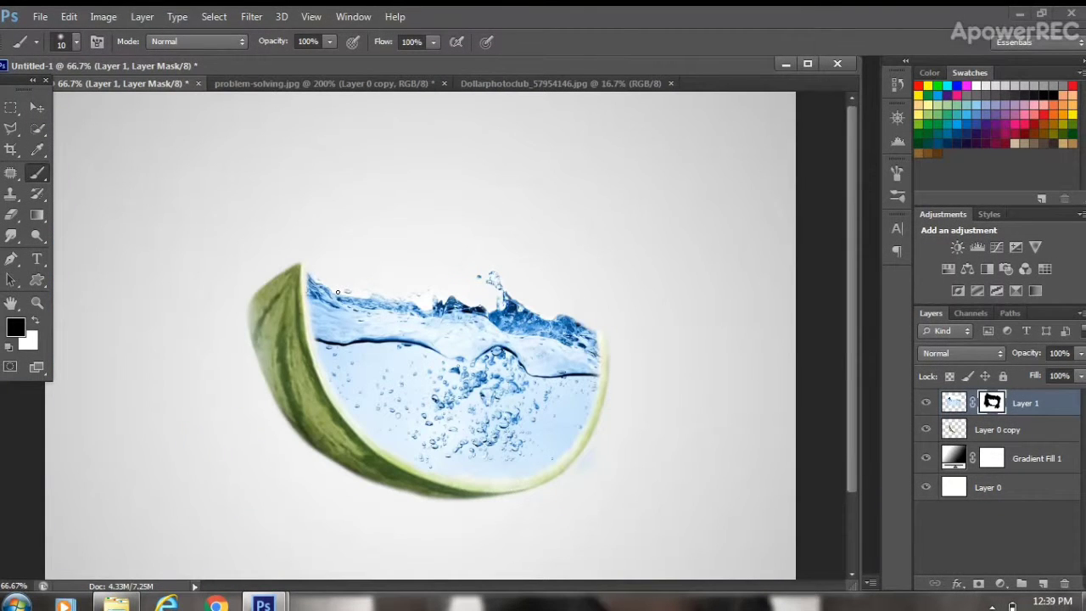
Paint white on the mask with the 10 px brush to restore the water beside the rind's pointed tip.
{"action": "key", "text": "ctrl+plus"}
{"action": "key", "text": "ctrl+plus"}
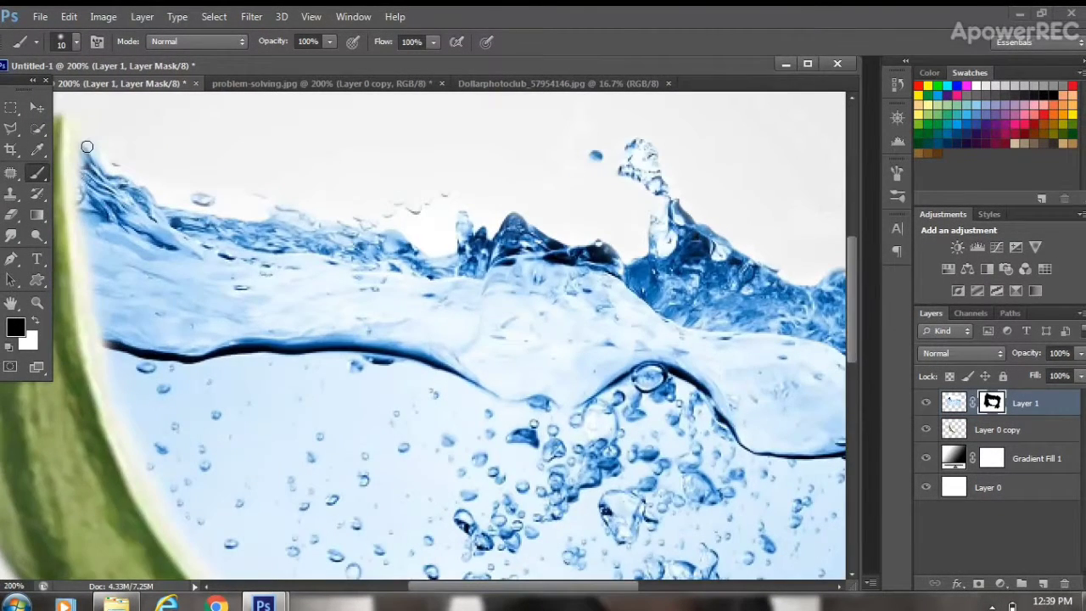
{"action": "key", "text": "x"}
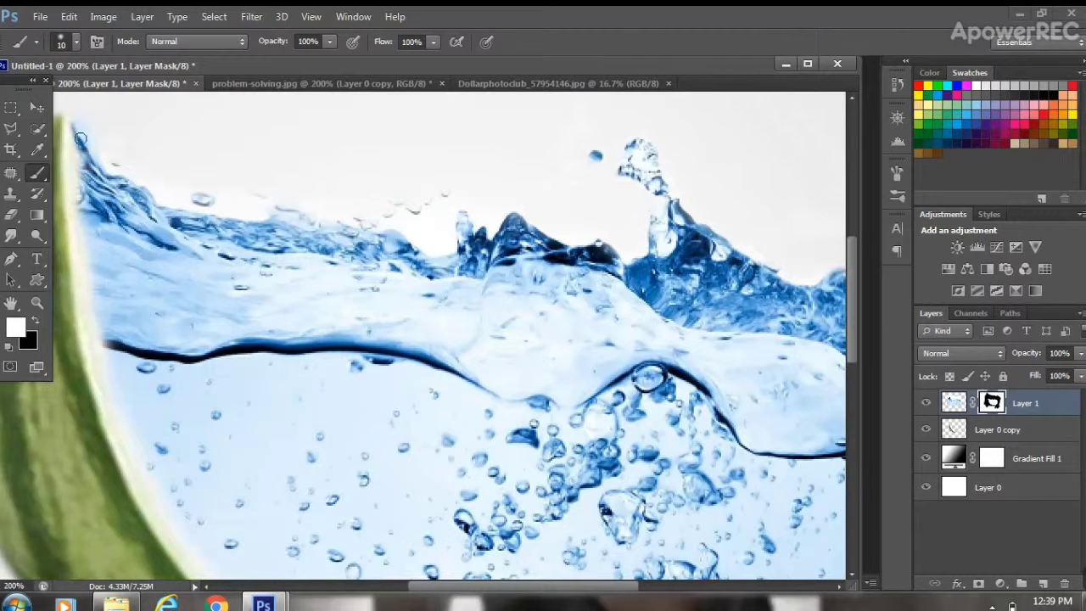
{"action": "left_click_drag", "start_coordinate": [80, 138], "coordinate": [84, 183]}
{"action": "key", "text": "x"}
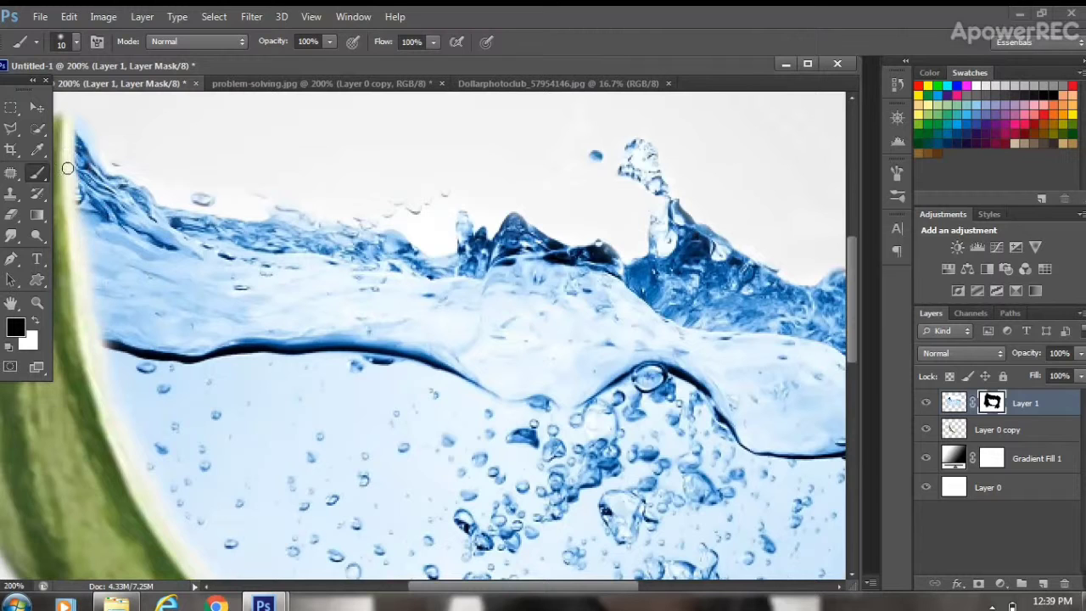
{"action": "key", "text": "ctrl+minus"}
{"action": "key", "text": "ctrl+minus"}
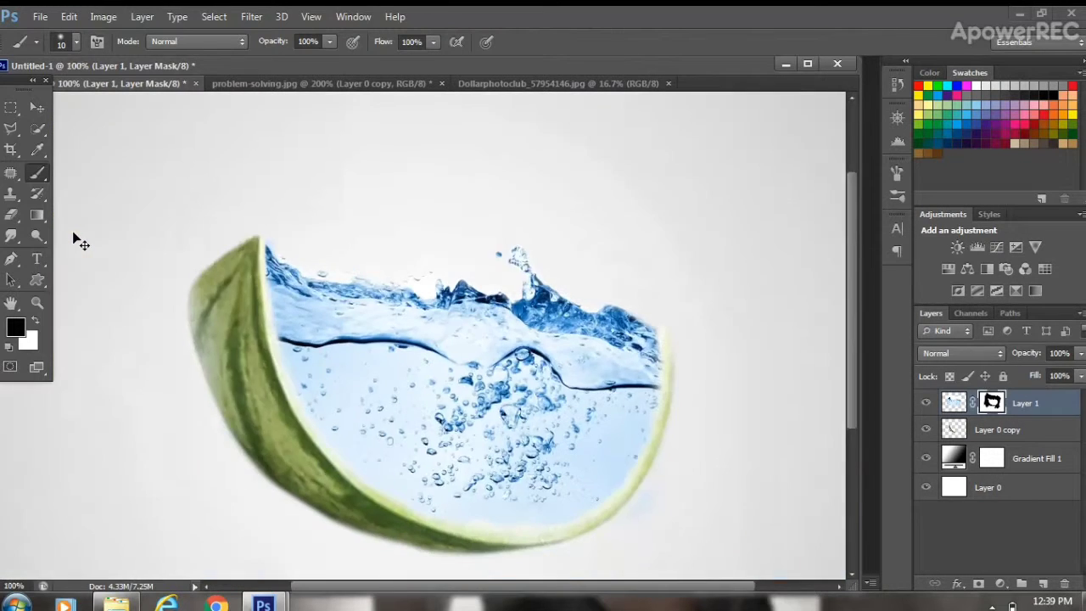
Add a Hue/Saturation adjustment layer directly above the Layer 0 copy rind layer and set its hue to +44.
{"action": "left_click", "coordinate": [1024, 439]}
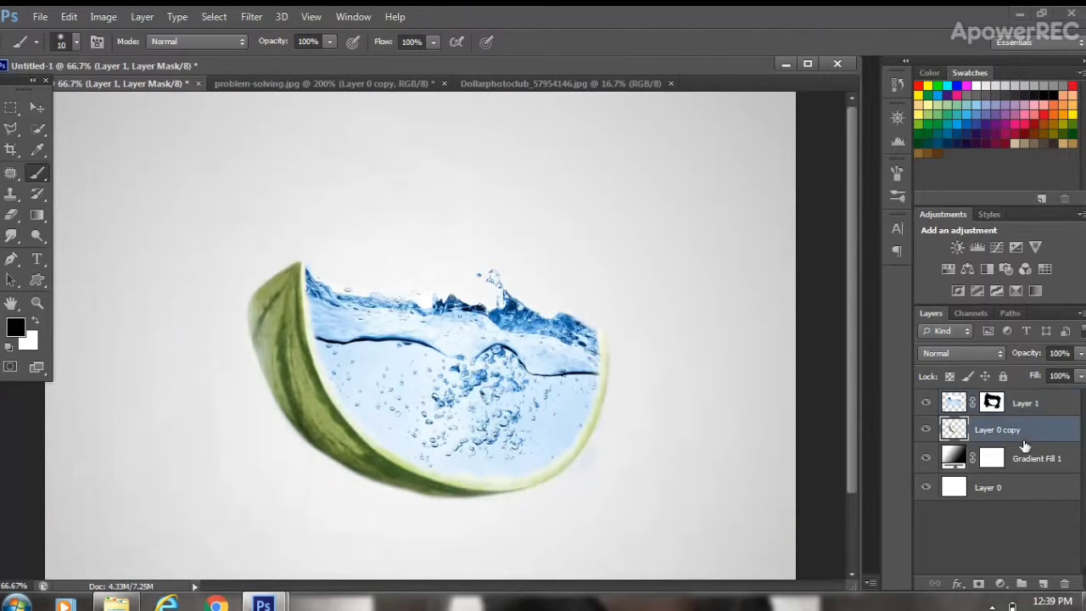
{"action": "left_click", "coordinate": [1001, 584]}
{"action": "left_click", "coordinate": [1028, 389]}
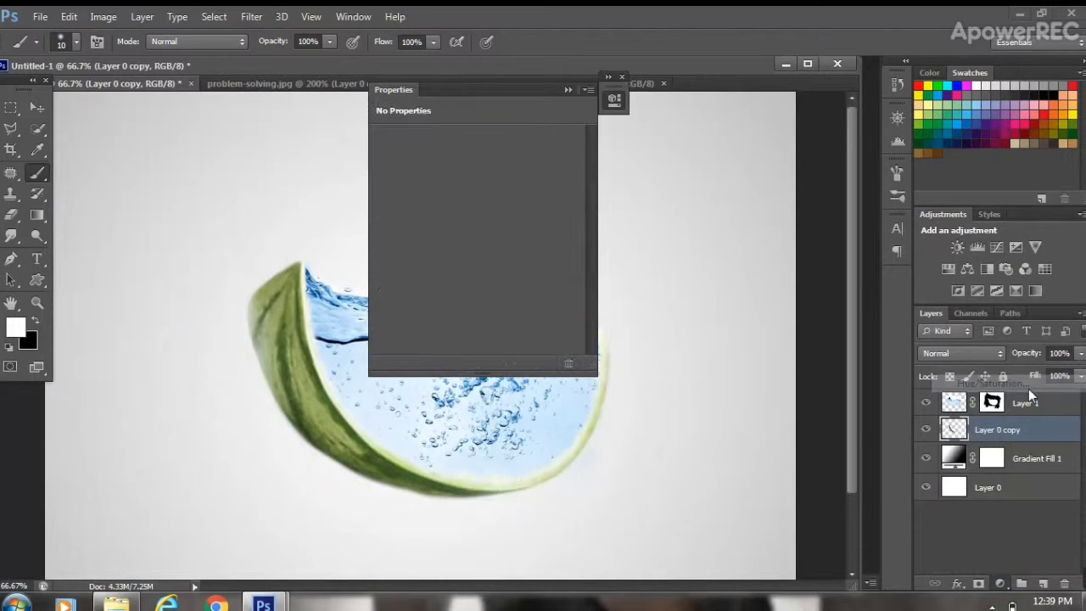
{"action": "left_click_drag", "start_coordinate": [533, 89], "coordinate": [782, 120]}
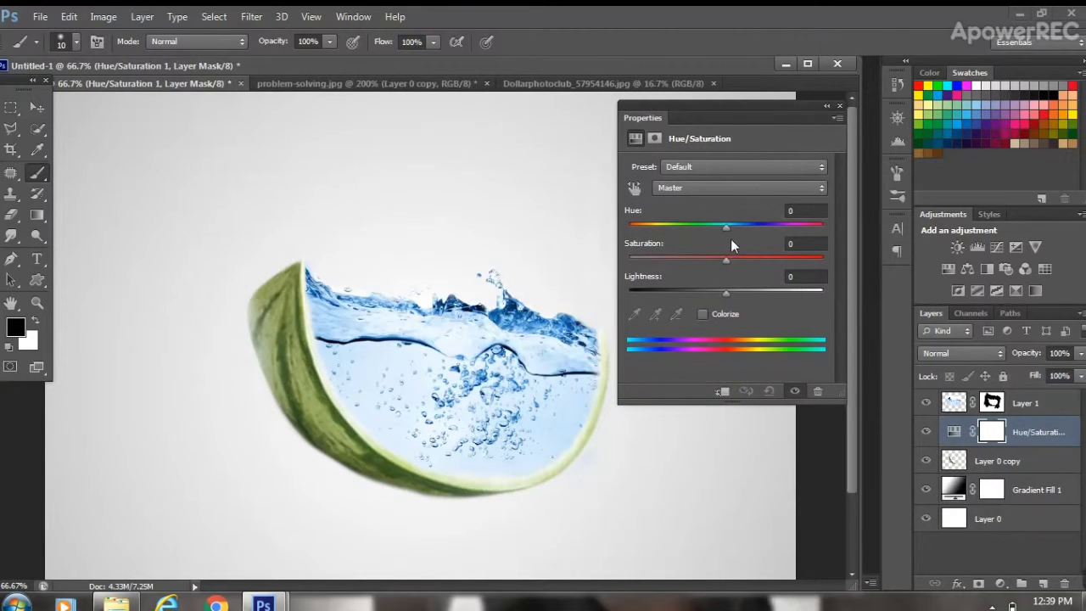
{"action": "left_click_drag", "start_coordinate": [726, 227], "coordinate": [769, 224]}
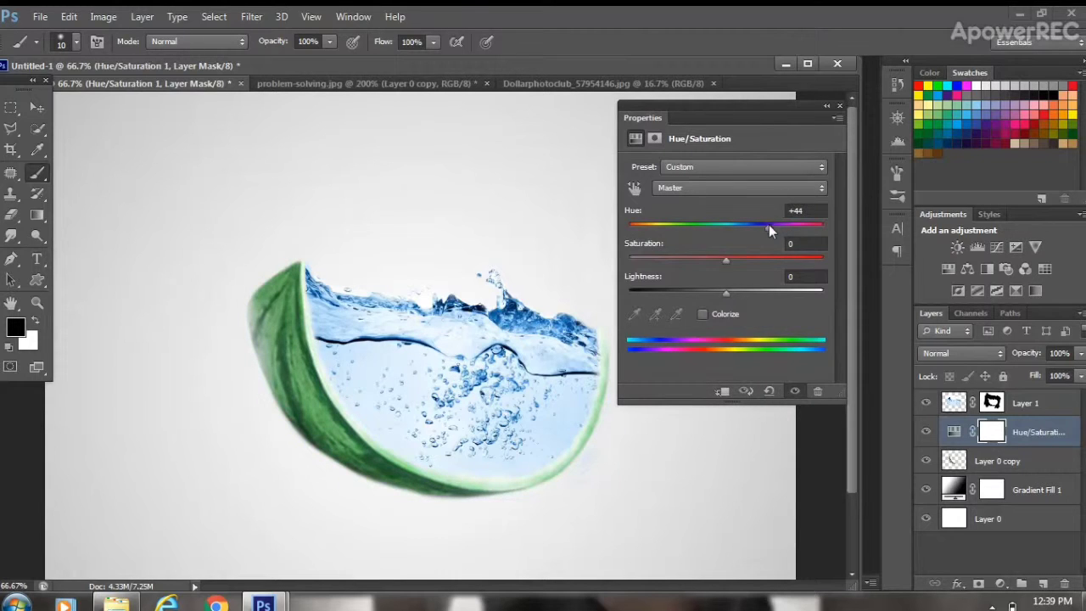
Set the saturation of the rind's Hue/Saturation adjustment to +4 and close its settings.
{"action": "mouse_move", "coordinate": [724, 264]}
{"action": "left_mouse_down"}
{"action": "mouse_move", "coordinate": [746, 264]}
{"action": "mouse_move", "coordinate": [735, 259]}
{"action": "left_mouse_up"}
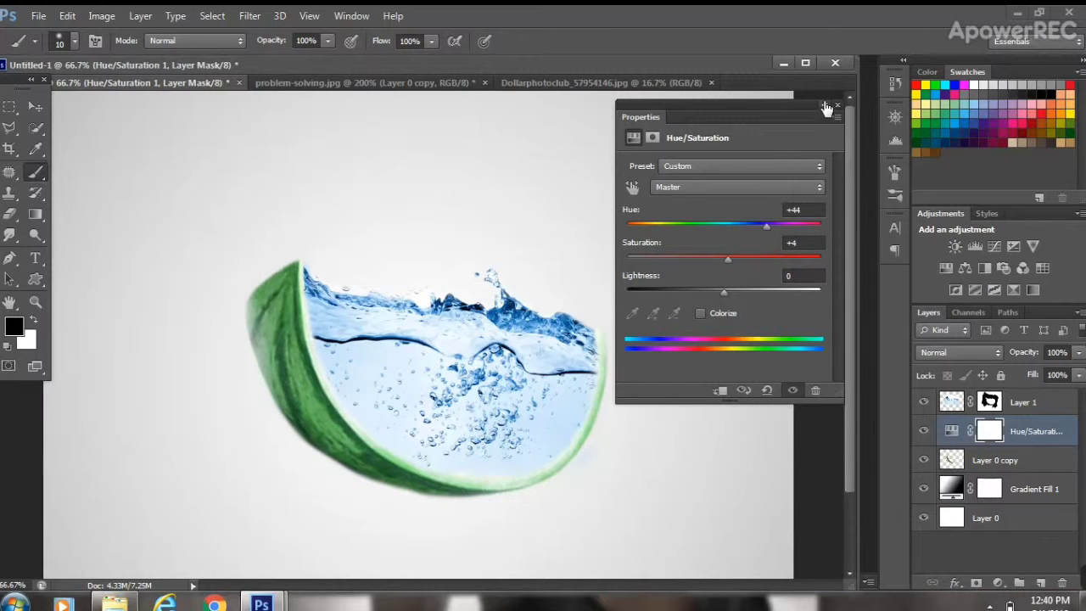
{"action": "left_click", "coordinate": [823, 105]}
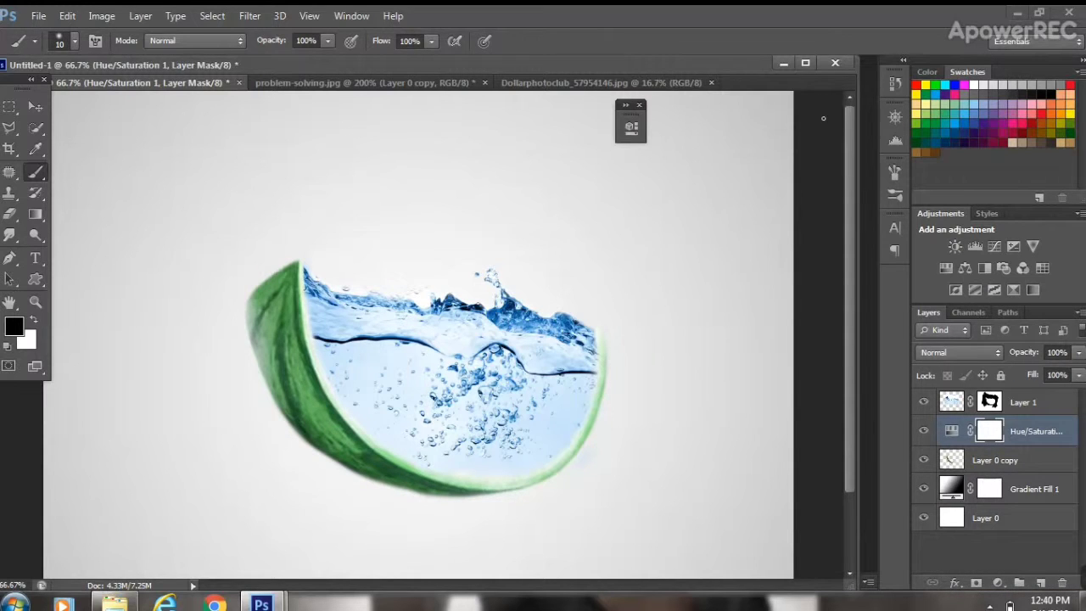
{"action": "left_click", "coordinate": [639, 105]}
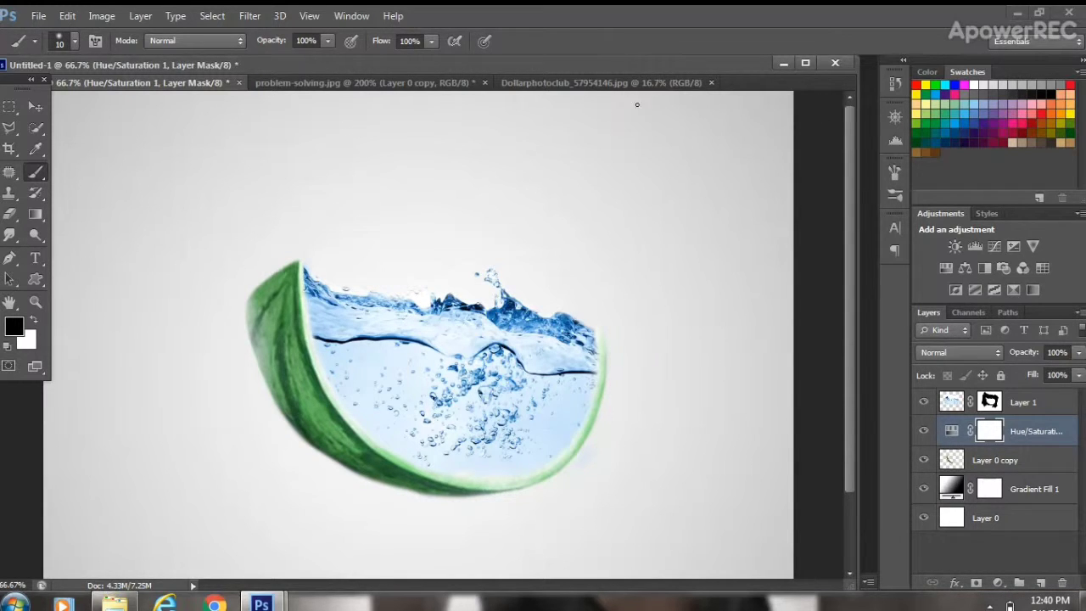
Add a Hue/Saturation adjustment layer above the Layer 1 water layer and clip it to that layer.
{"action": "left_click", "coordinate": [1034, 401]}
{"action": "left_click", "coordinate": [999, 584]}
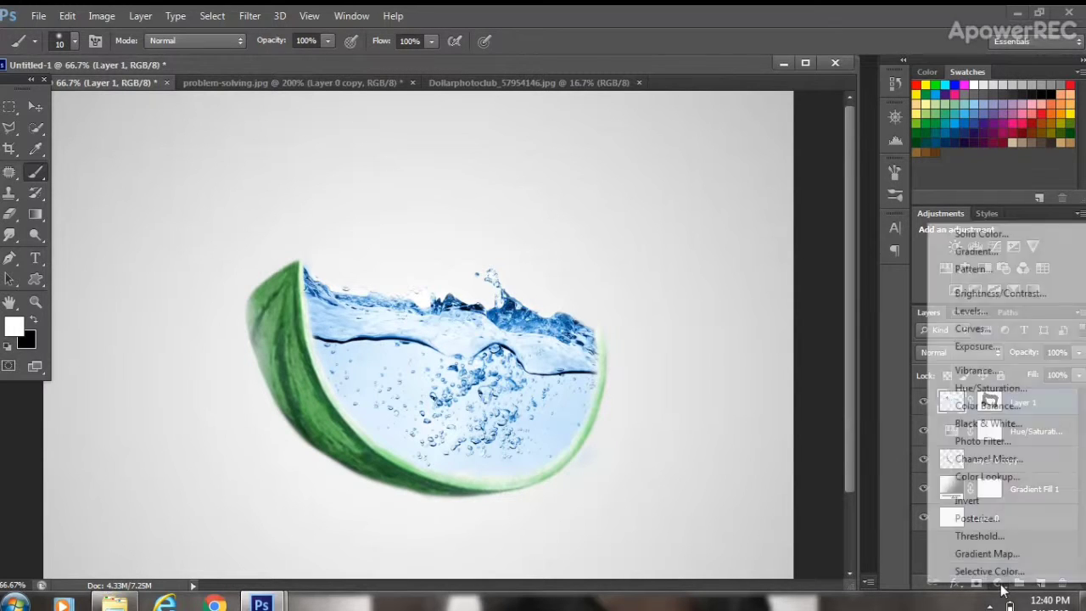
{"action": "left_click", "coordinate": [1018, 388]}
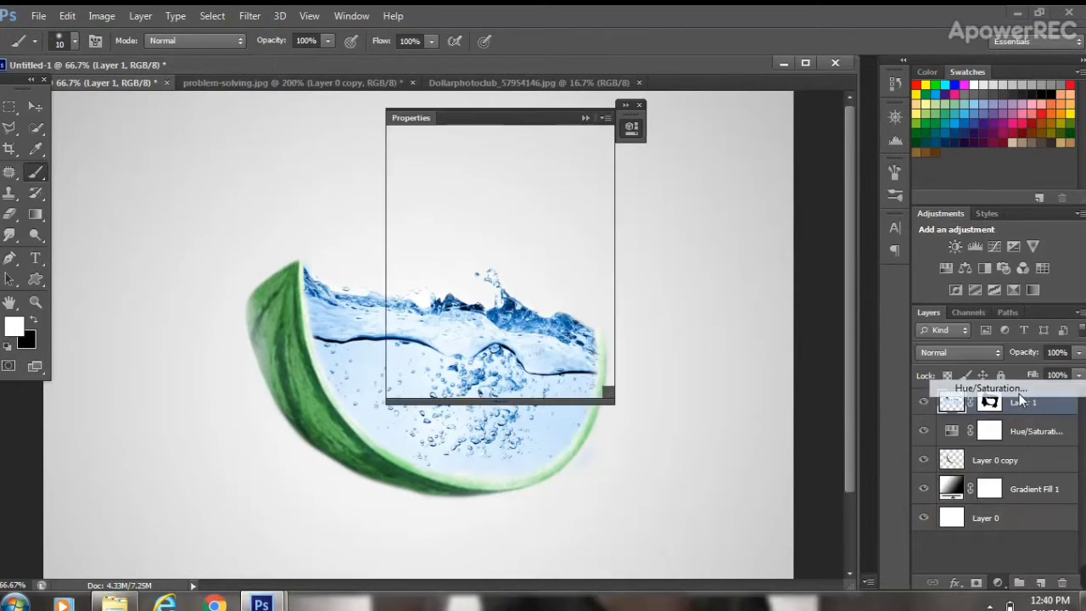
{"action": "left_click_drag", "start_coordinate": [566, 112], "coordinate": [795, 127]}
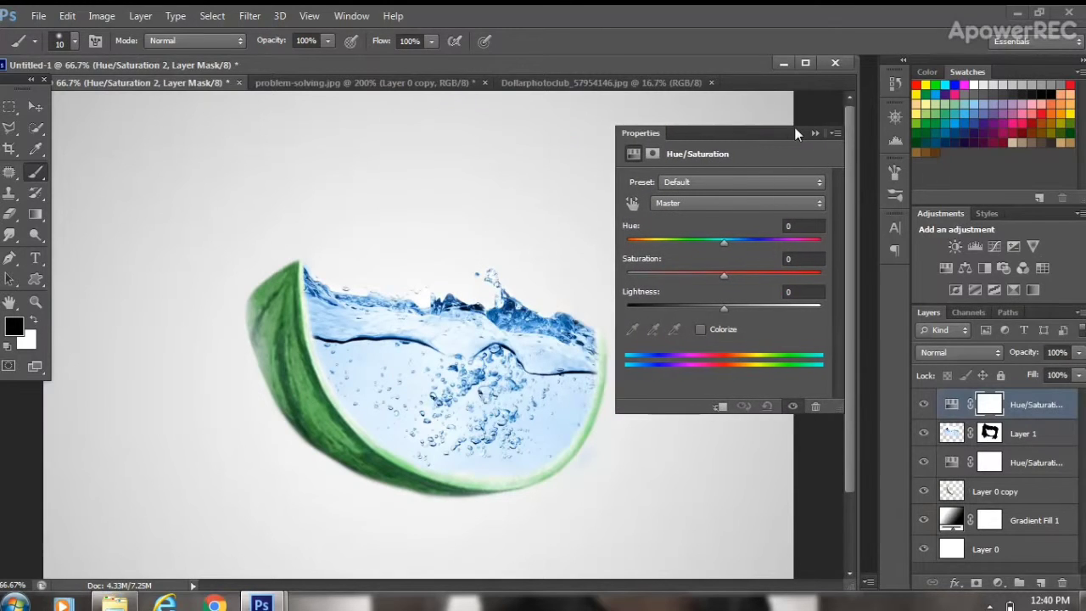
{"action": "left_click", "coordinate": [720, 406]}
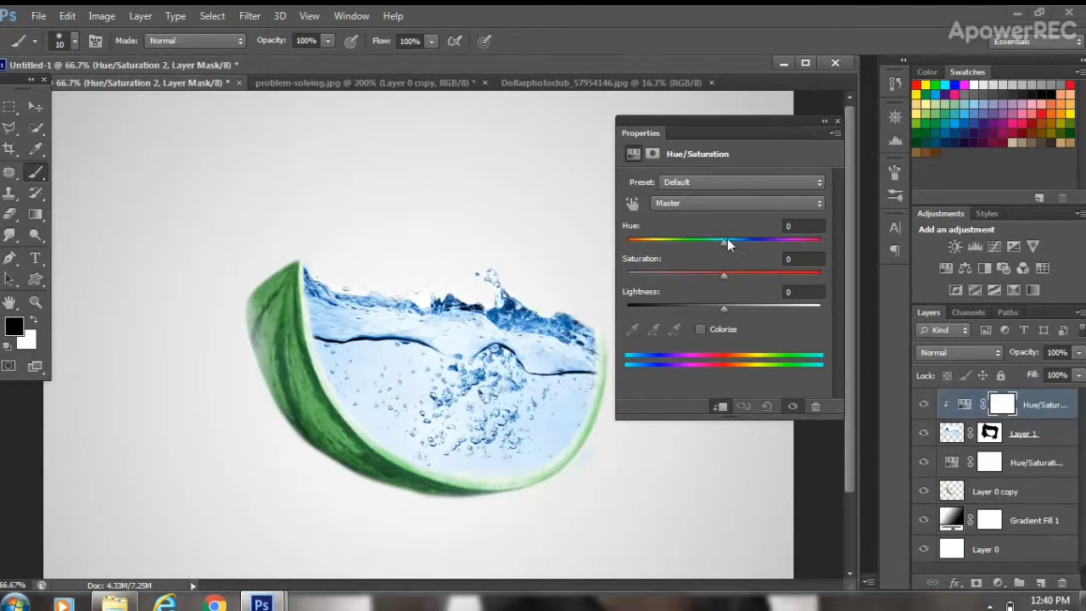
Set the water adjustment's hue to +9 and saturation to +24, and compare the composite with and without it.
{"action": "left_click_drag", "start_coordinate": [725, 241], "coordinate": [748, 278]}
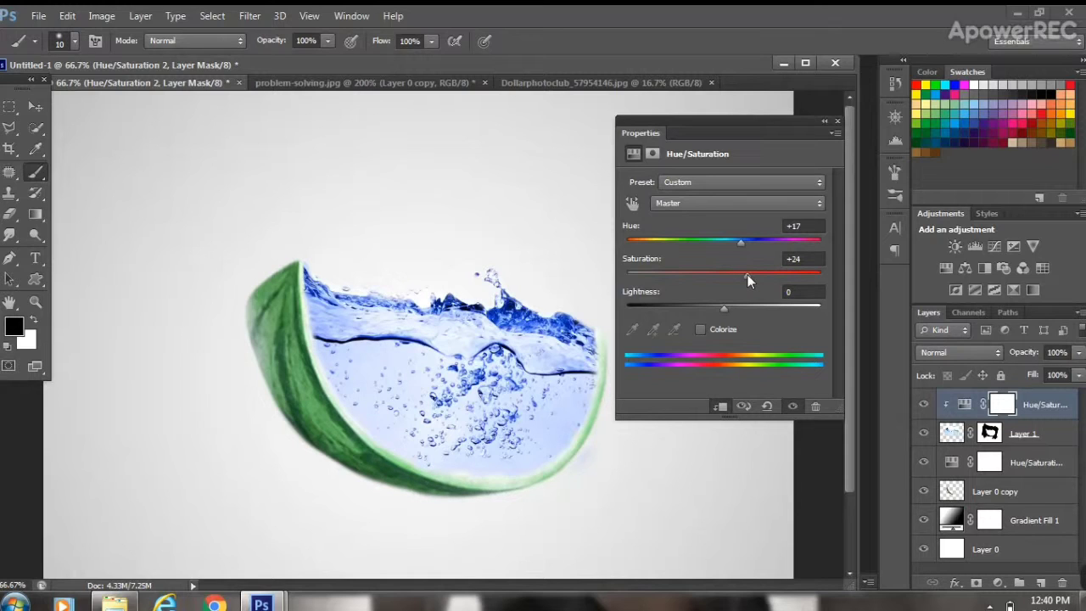
{"action": "mouse_move", "coordinate": [741, 242]}
{"action": "left_mouse_down"}
{"action": "mouse_move", "coordinate": [764, 240]}
{"action": "mouse_move", "coordinate": [732, 244]}
{"action": "left_mouse_up"}
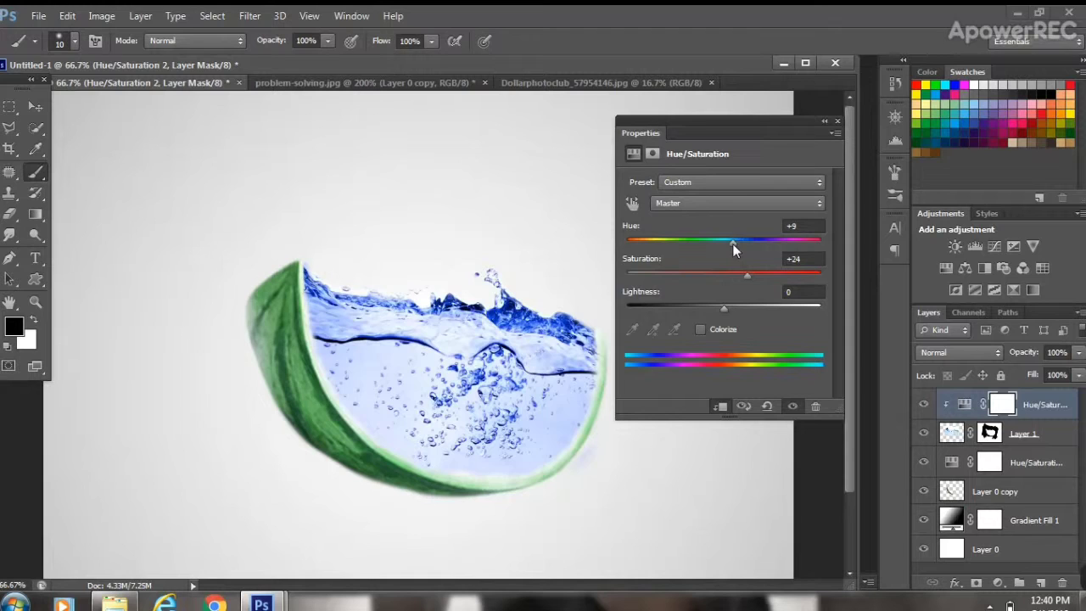
{"action": "left_click", "coordinate": [926, 404]}
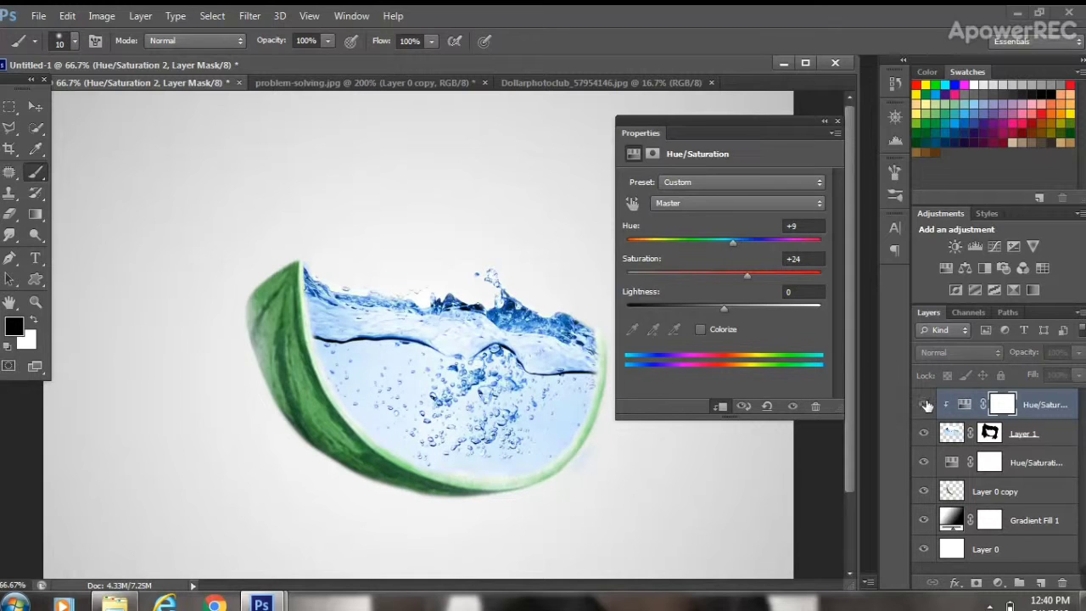
{"action": "left_click", "coordinate": [925, 405]}
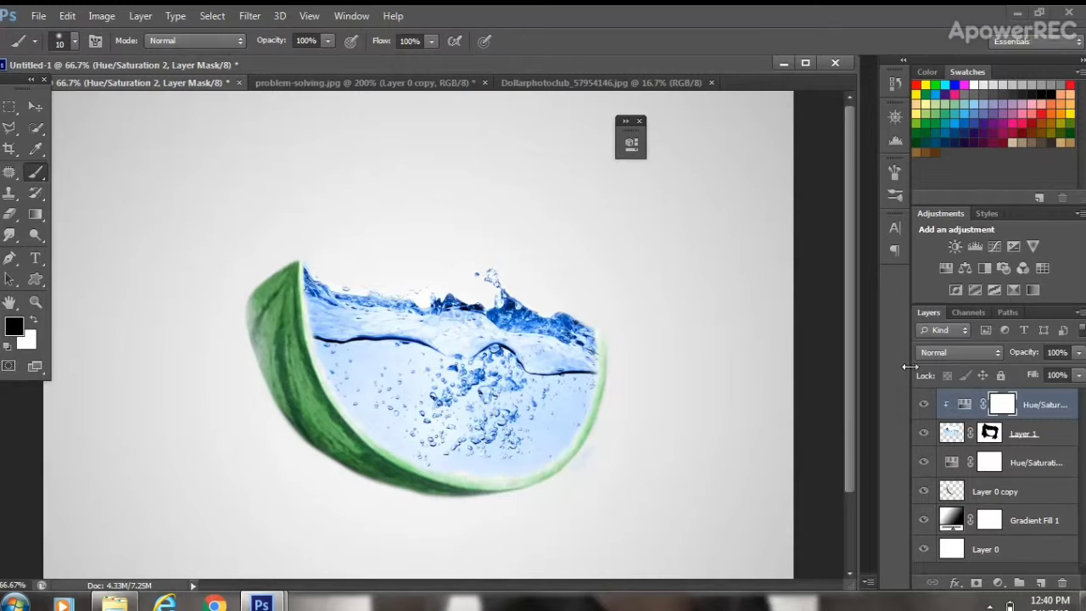
{"action": "left_click", "coordinate": [923, 404]}
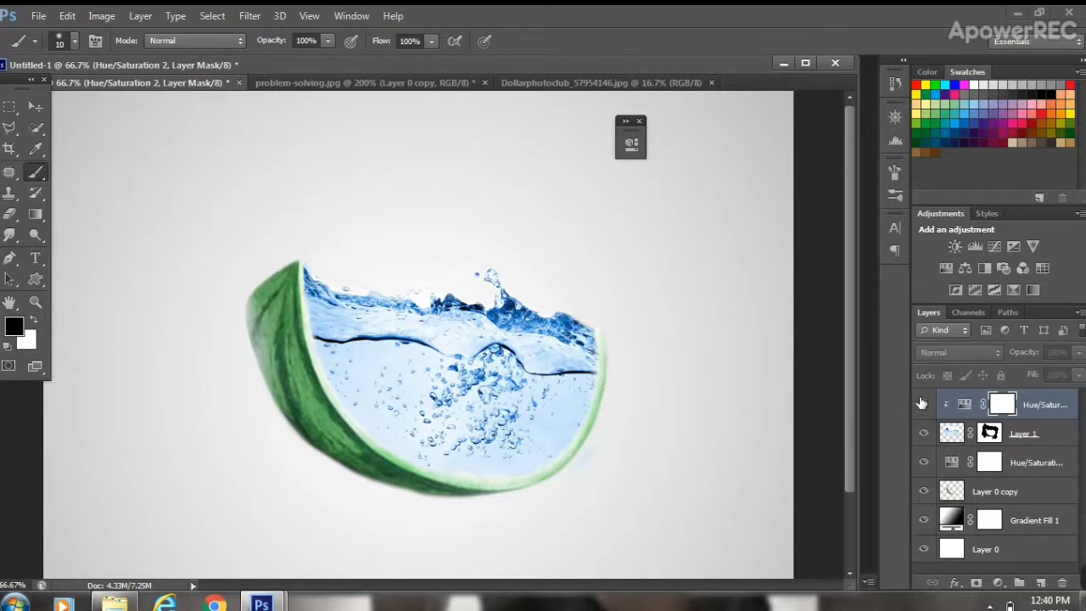
{"action": "left_click", "coordinate": [923, 404]}
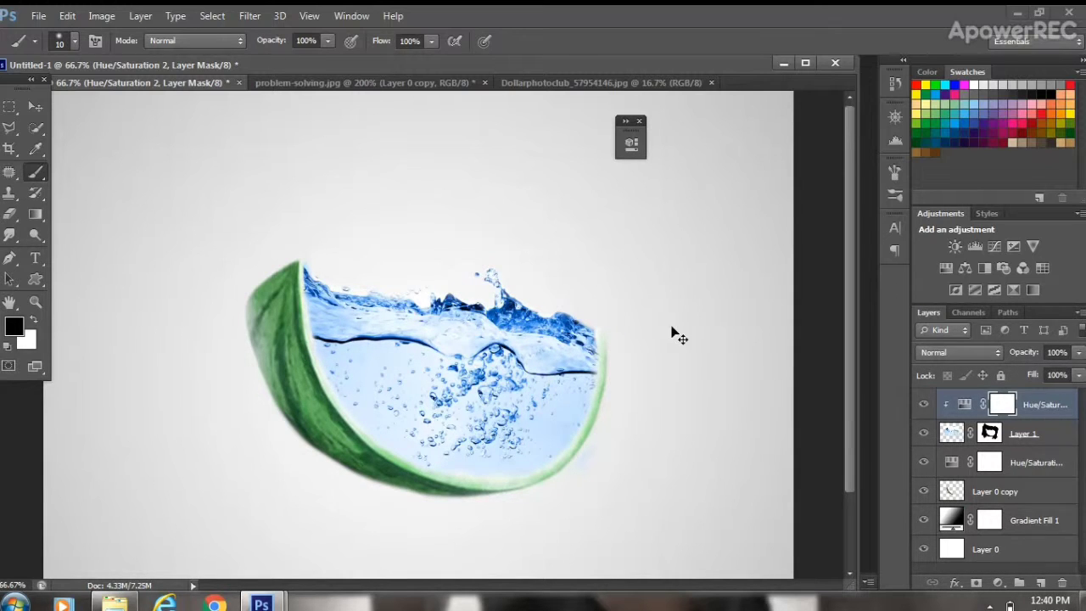
{"action": "key", "text": "ctrl+minus"}
{"action": "key", "text": "ctrl+minus"}
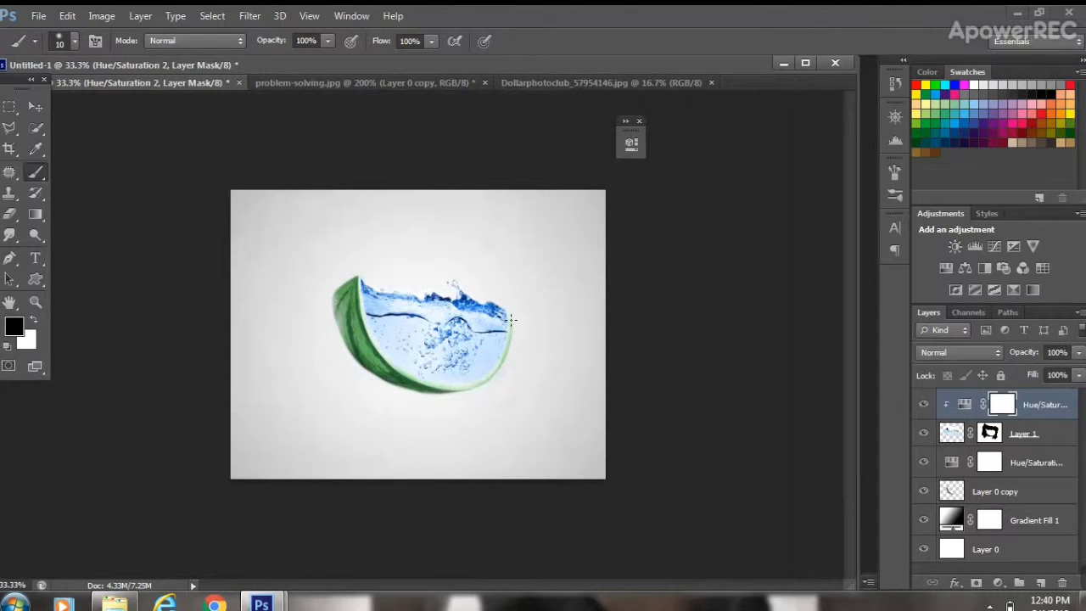
{"action": "key", "text": "ctrl+plus"}
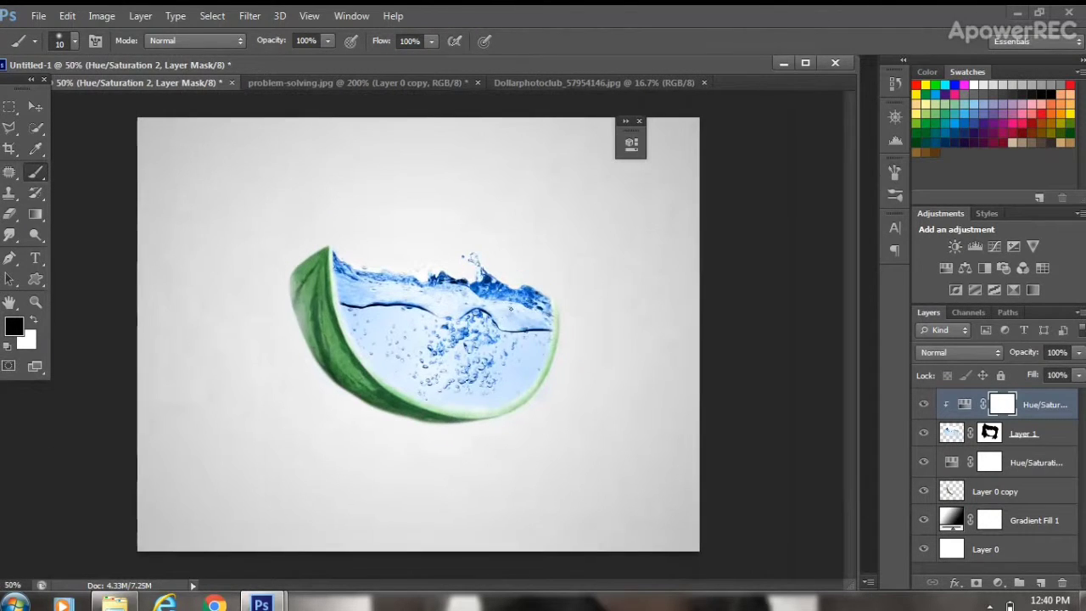
{"action": "left_click", "coordinate": [640, 122]}
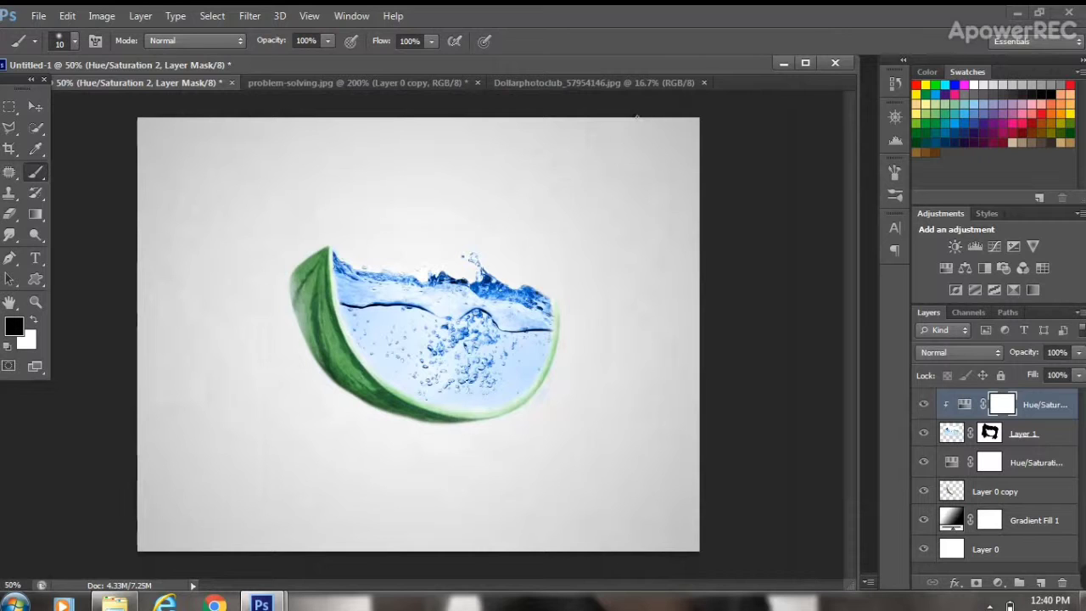
Close the Dollarphotoclub_57954146.jpg and problem-solving.jpg source documents without saving changes.
{"action": "left_click", "coordinate": [703, 83]}
{"action": "left_click", "coordinate": [479, 83]}
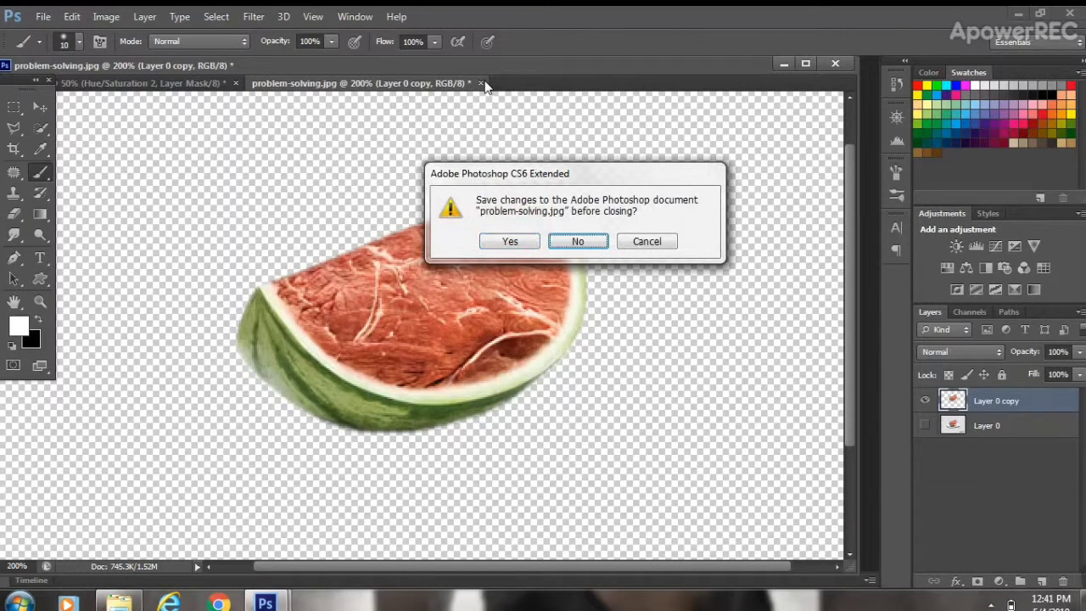
{"action": "key", "text": "Return"}
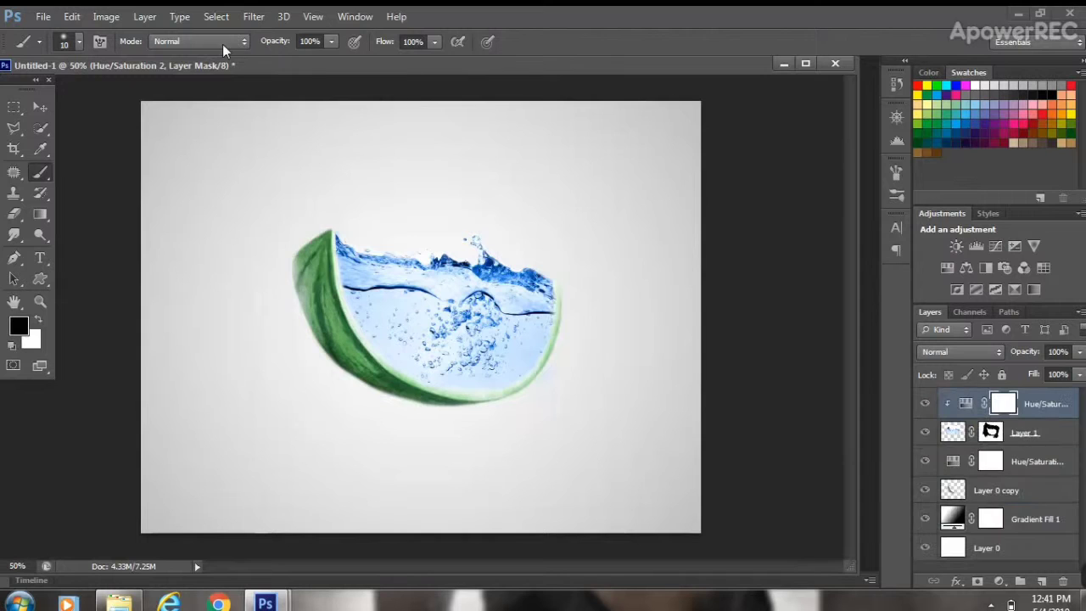
Open the swimmer image 4253f23f8915f0036db39af2b6c83358.jpg and convert its Background into a regular unlocked layer.
{"action": "left_click", "coordinate": [45, 16]}
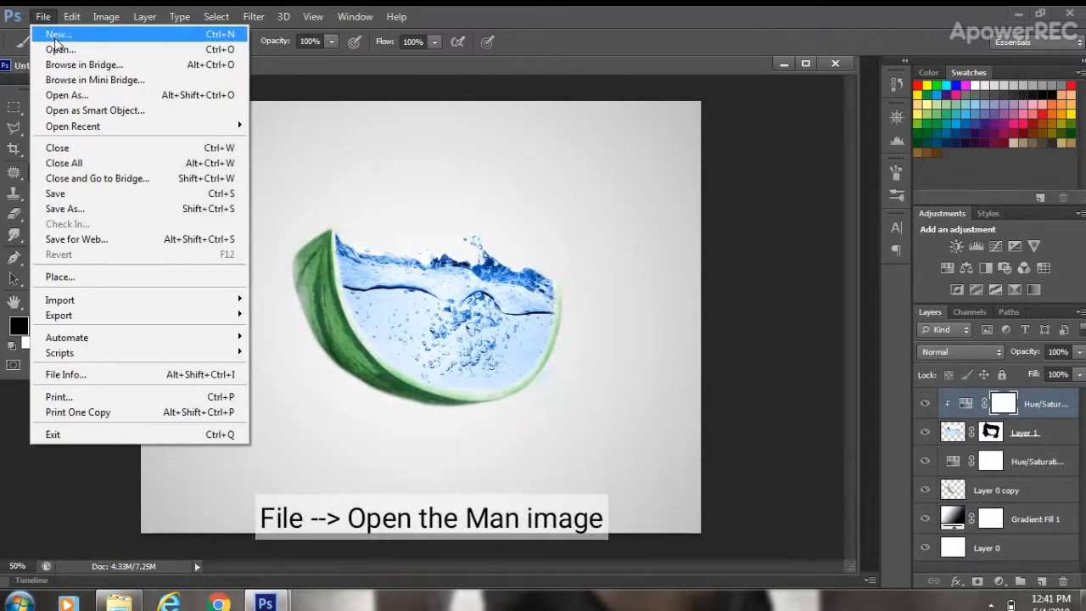
{"action": "left_click", "coordinate": [51, 48]}
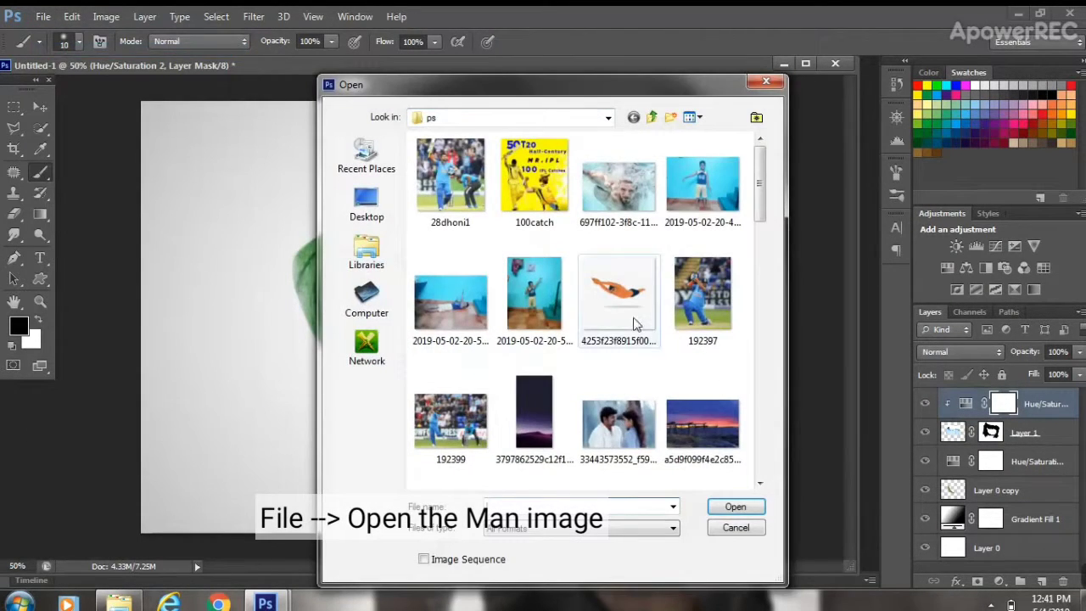
{"action": "left_click", "coordinate": [636, 323]}
{"action": "left_click", "coordinate": [734, 507]}
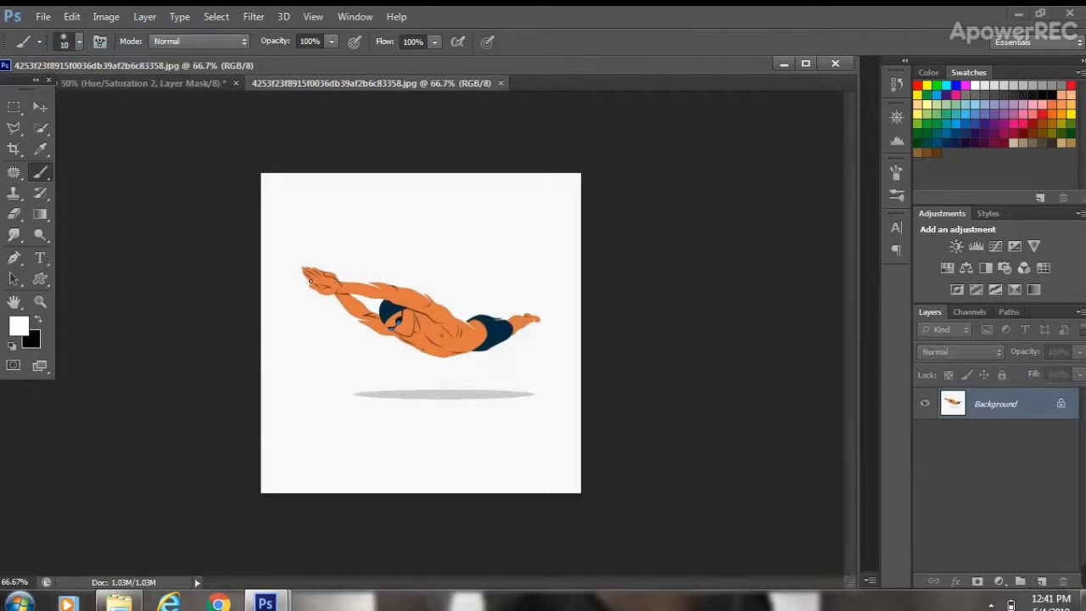
{"action": "double_click", "coordinate": [984, 407]}
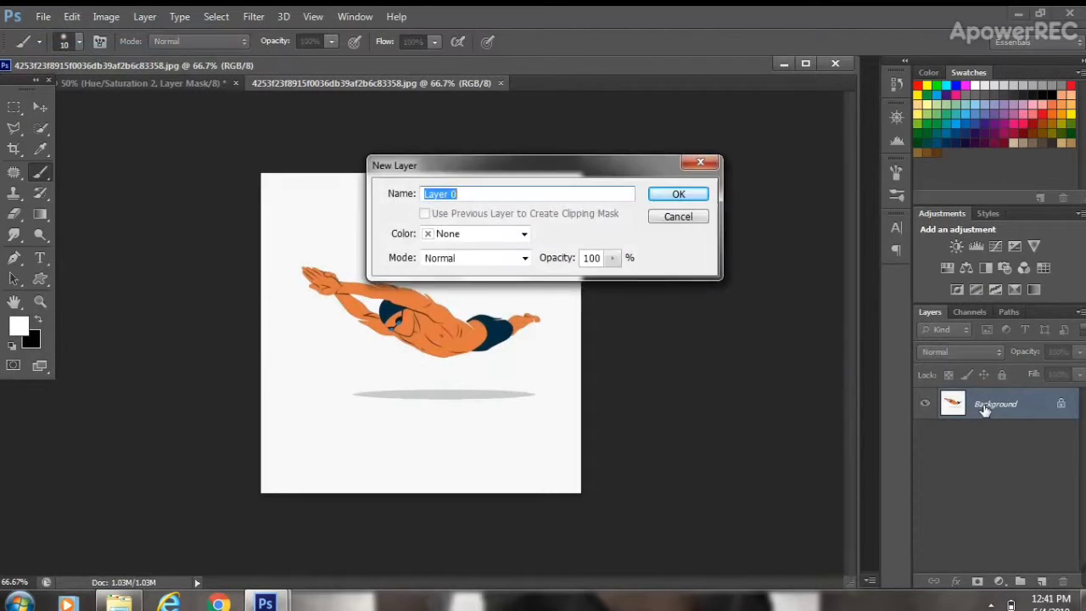
{"action": "left_click", "coordinate": [698, 196]}
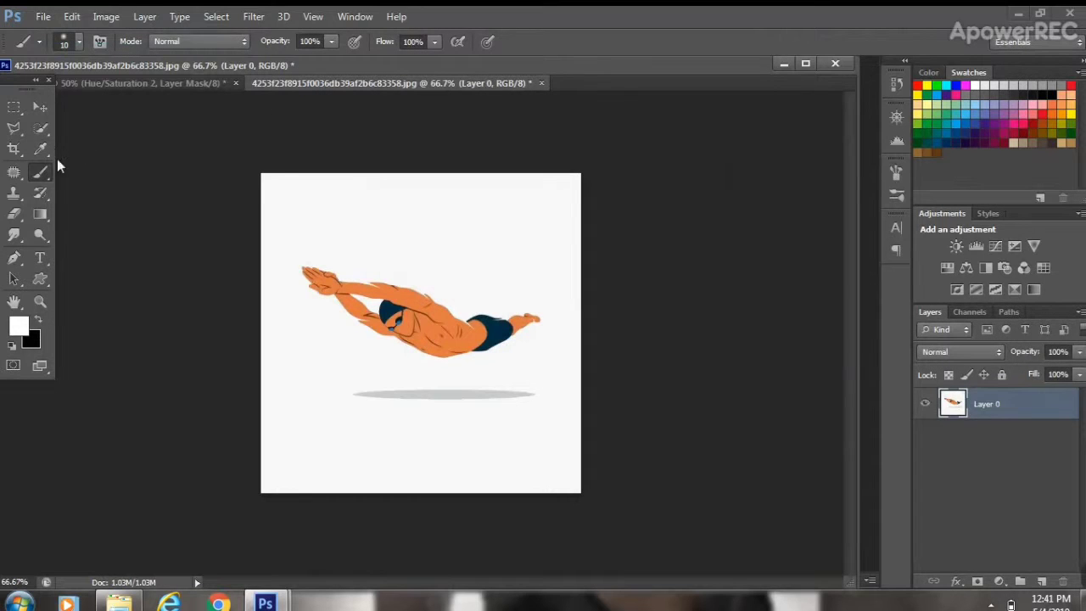
Select the white background around the swimmer with the Magic Wand, including the gap between the arms, delete it, and deselect.
{"action": "left_click", "coordinate": [40, 128]}
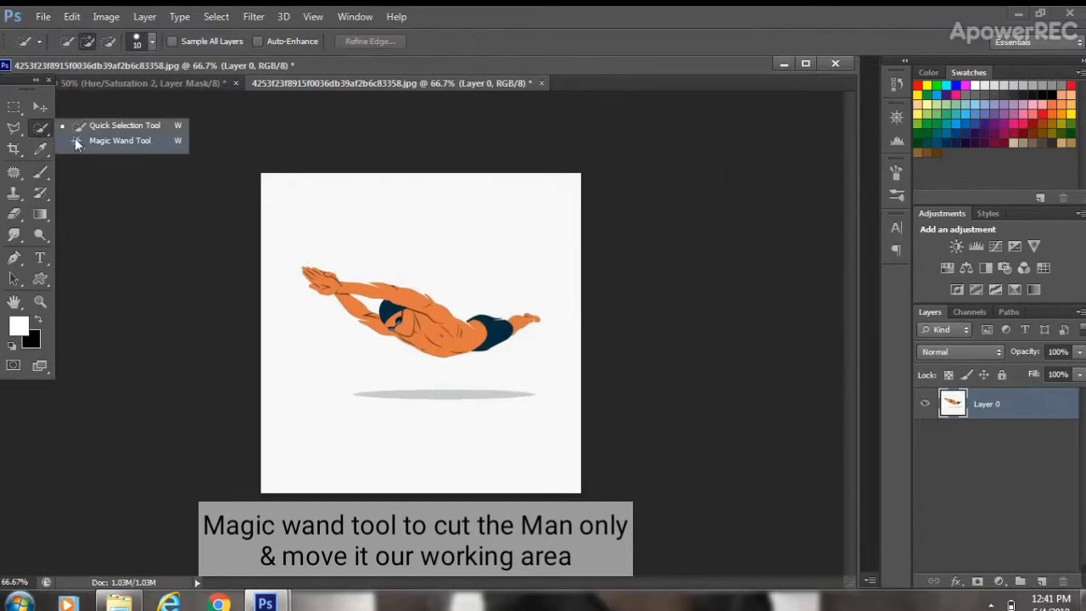
{"action": "left_click", "coordinate": [76, 141]}
{"action": "left_click", "coordinate": [363, 252]}
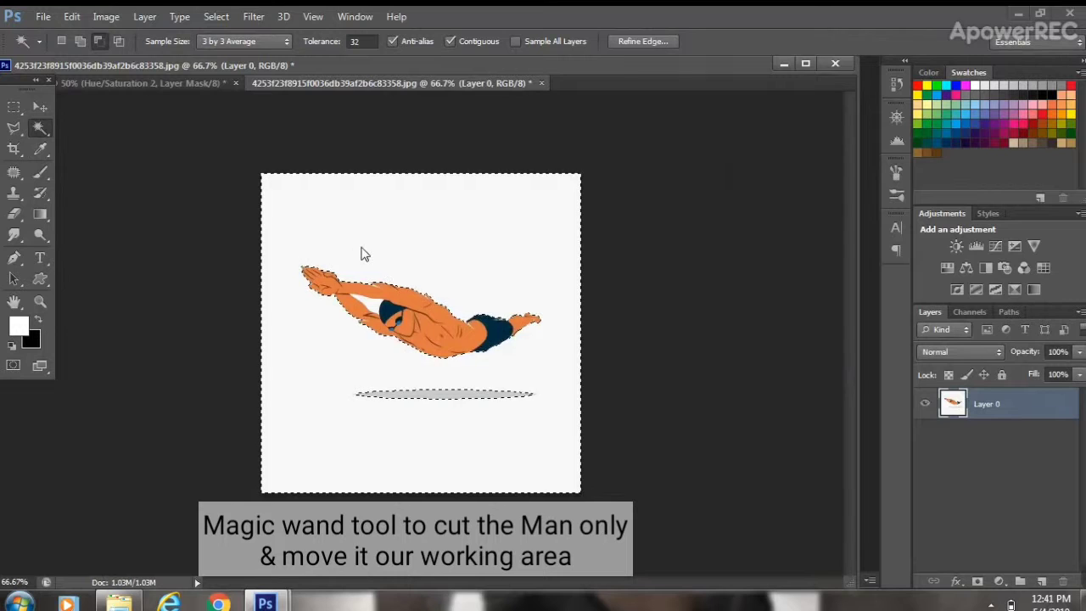
{"action": "right_click", "coordinate": [362, 254]}
{"action": "left_click", "coordinate": [406, 375]}
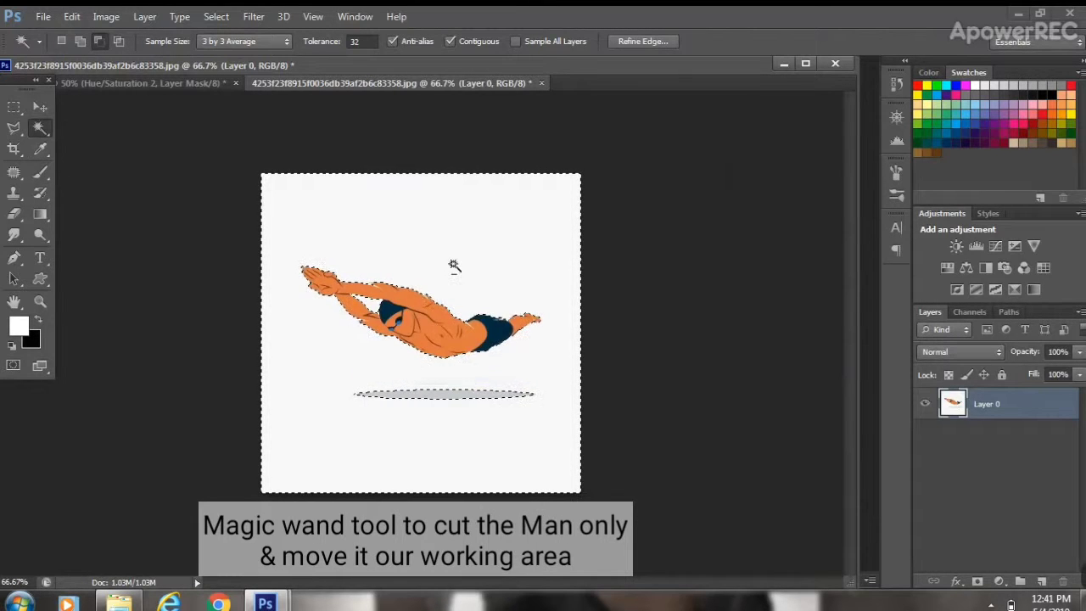
{"action": "key", "text": "Delete"}
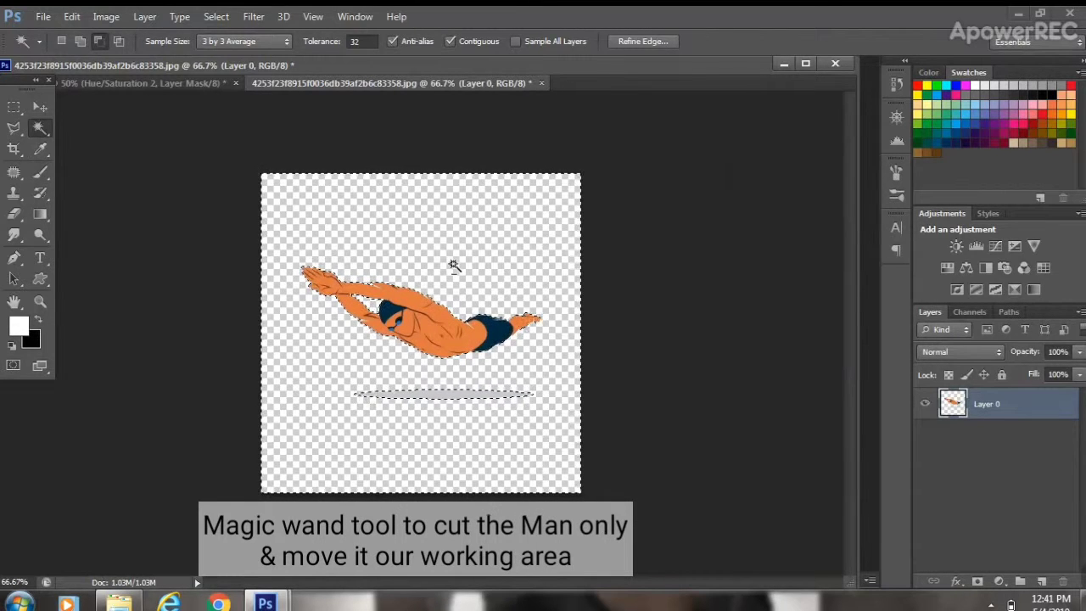
{"action": "key", "text": "ctrl+d"}
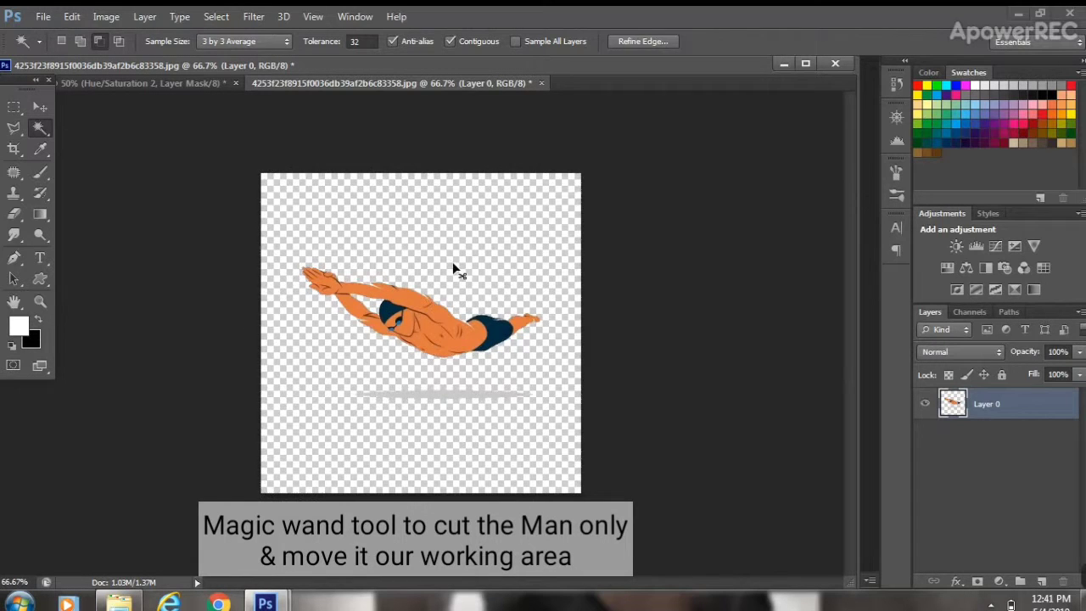
Erase the grey shadow below the swimmer with a 30 px eraser and move the swimmer onto the water in Untitled-1.
{"action": "left_click", "coordinate": [15, 214]}
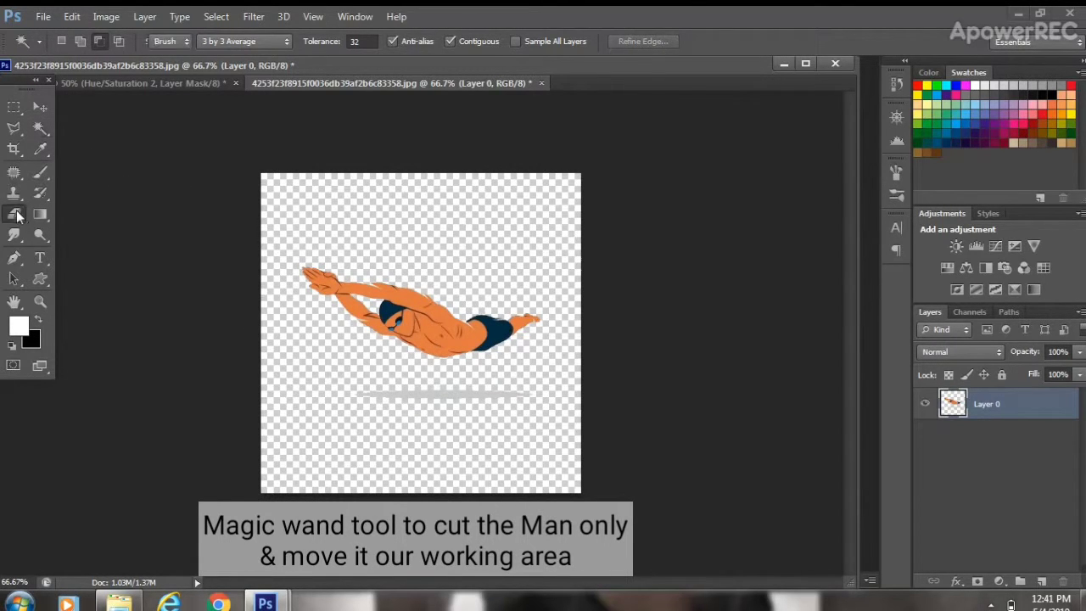
{"action": "left_click", "coordinate": [16, 214]}
{"action": "mouse_move", "coordinate": [365, 389]}
{"action": "left_mouse_down"}
{"action": "mouse_move", "coordinate": [408, 396]}
{"action": "mouse_move", "coordinate": [366, 402]}
{"action": "mouse_move", "coordinate": [520, 388]}
{"action": "left_mouse_up"}
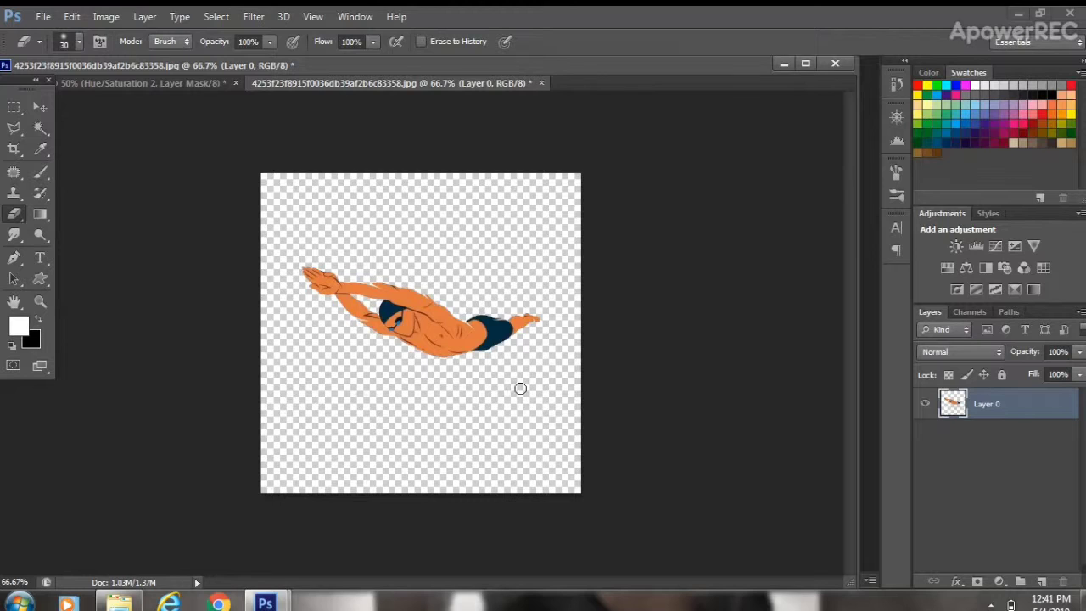
{"action": "left_click", "coordinate": [40, 107]}
{"action": "left_click_drag", "start_coordinate": [394, 337], "coordinate": [471, 338]}
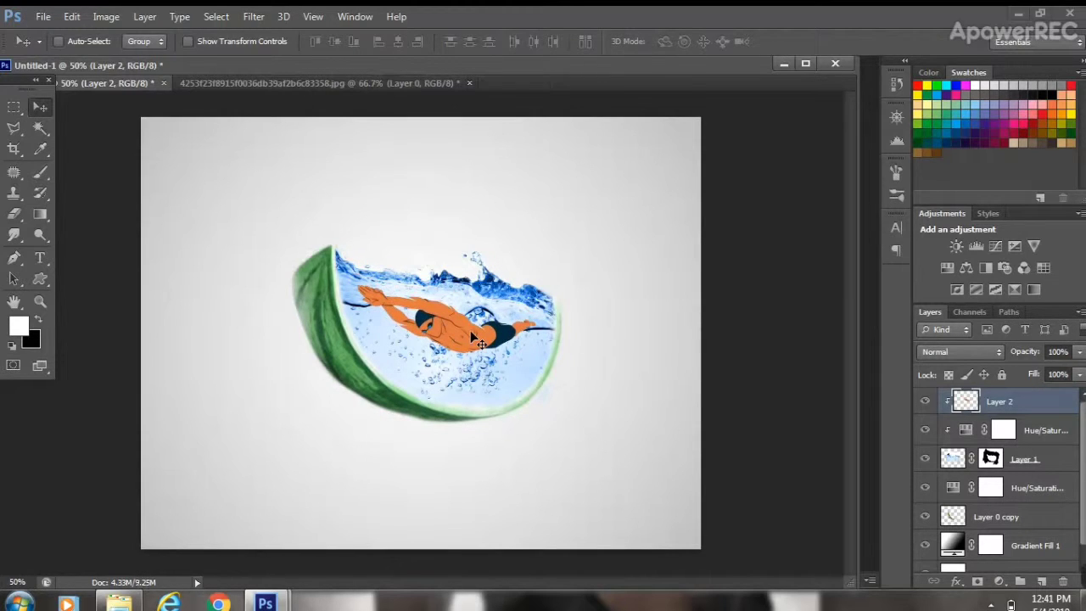
Flip the swimmer horizontally and position it at the water surface, at X 822 px and Y 464 px.
{"action": "key", "text": "ctrl+t"}
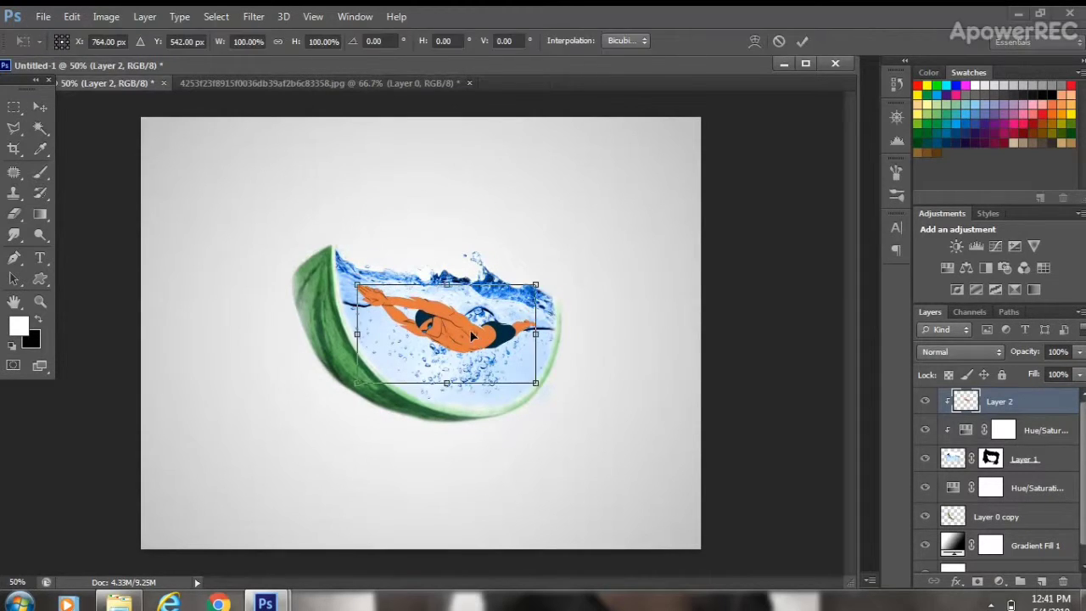
{"action": "right_click", "coordinate": [473, 338]}
{"action": "left_click", "coordinate": [511, 304]}
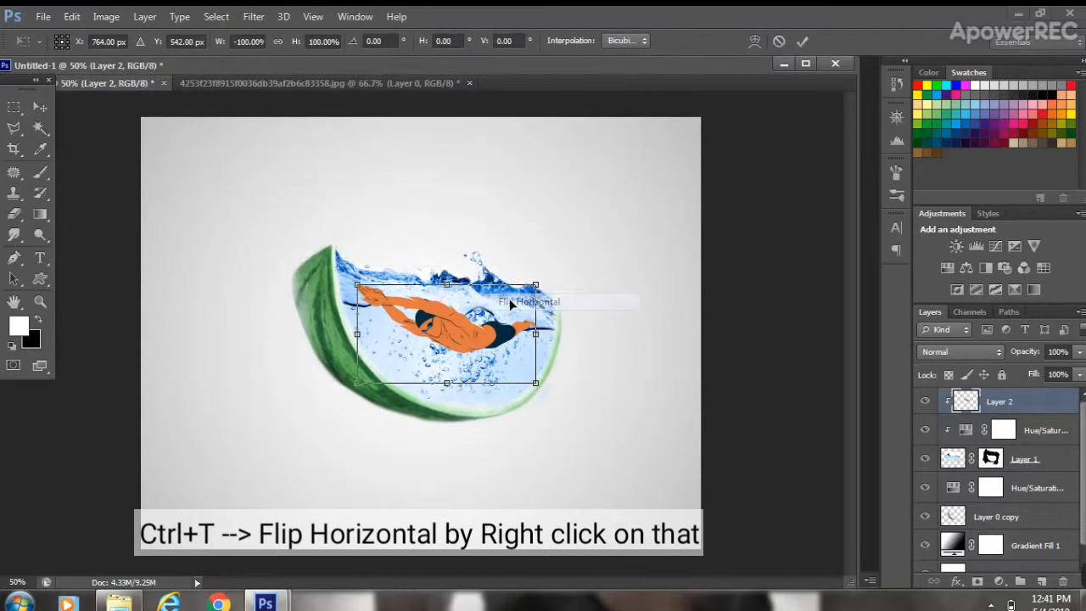
{"action": "left_click_drag", "start_coordinate": [482, 314], "coordinate": [504, 283]}
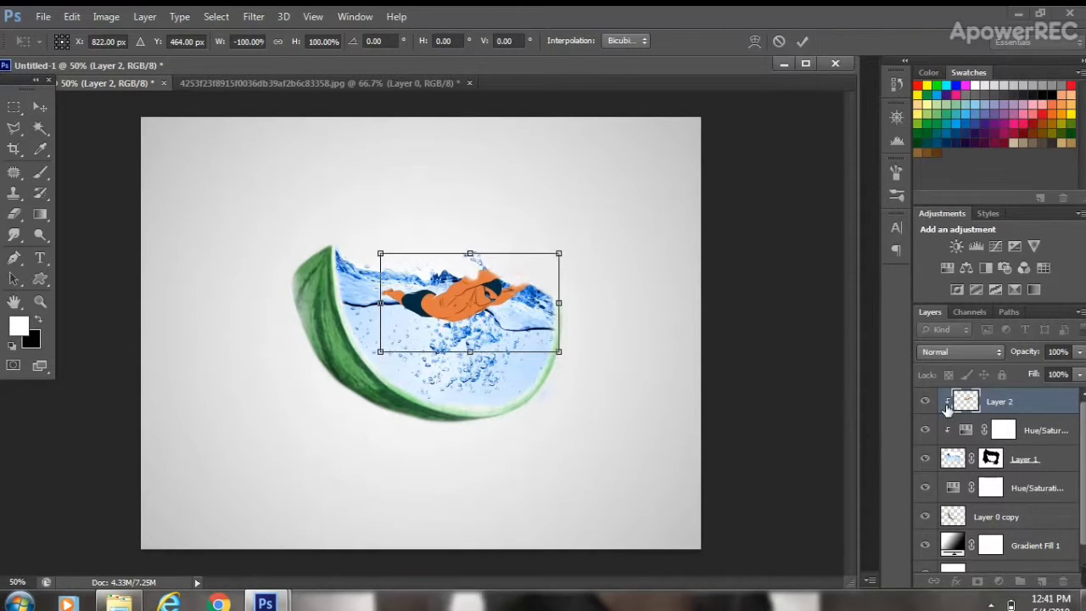
{"action": "key", "text": "Return"}
Release the swimmer layer from its clipping mask and shift the swimmer slightly to the right over the water.
{"action": "right_click", "coordinate": [948, 405]}
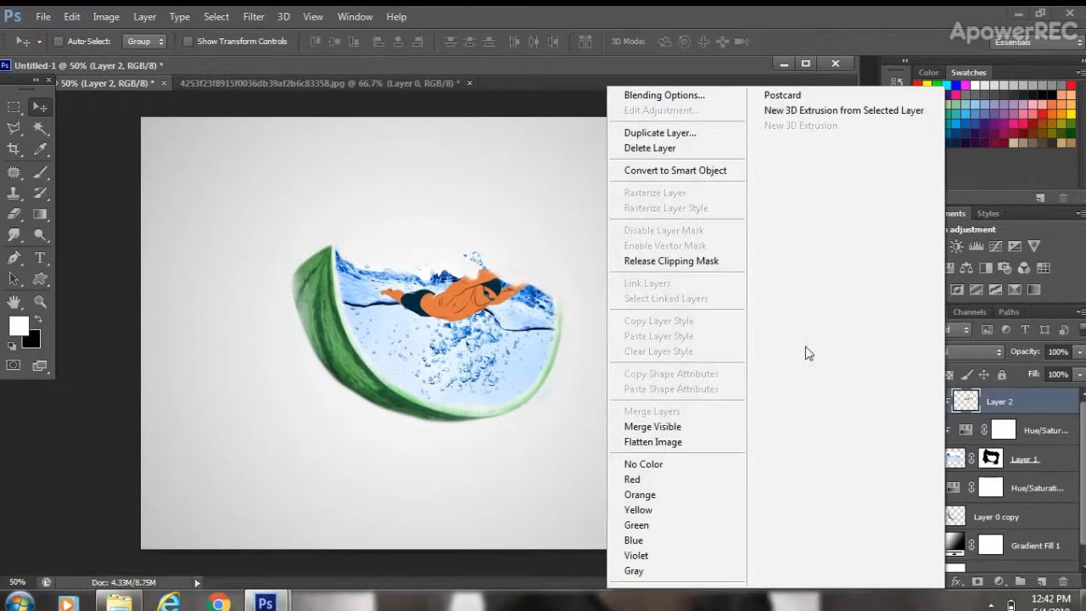
{"action": "left_click", "coordinate": [715, 263]}
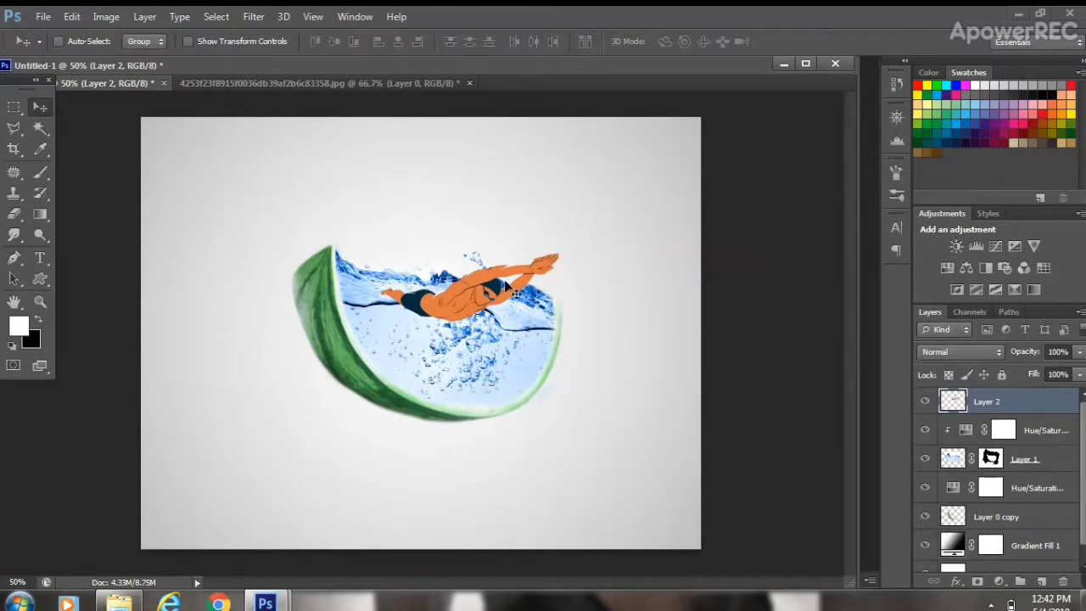
{"action": "left_click_drag", "start_coordinate": [509, 287], "coordinate": [524, 296]}
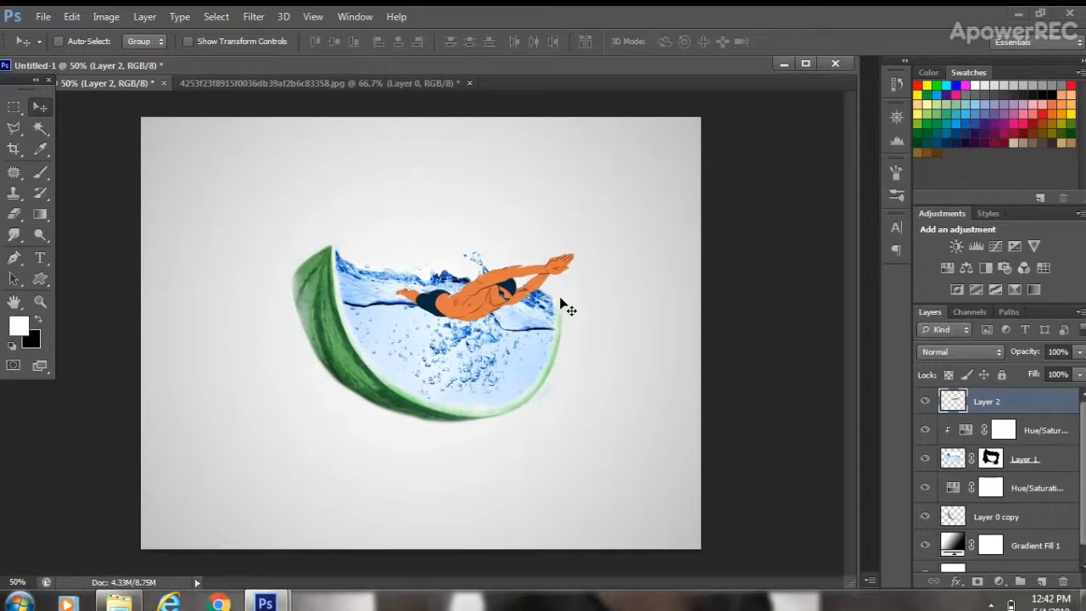
Tilt the swimmer a few degrees counterclockwise and move it right and up, to about X 901 px and Y 444 px.
{"action": "key", "text": "ctrl+t"}
{"action": "left_click_drag", "start_coordinate": [586, 248], "coordinate": [584, 238]}
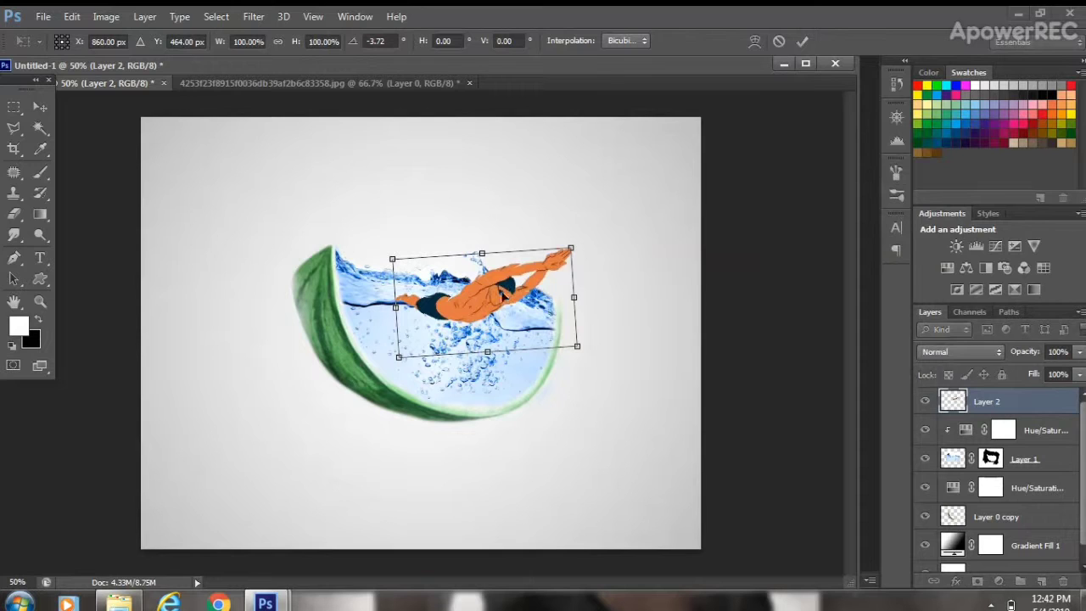
{"action": "left_click_drag", "start_coordinate": [506, 293], "coordinate": [512, 289]}
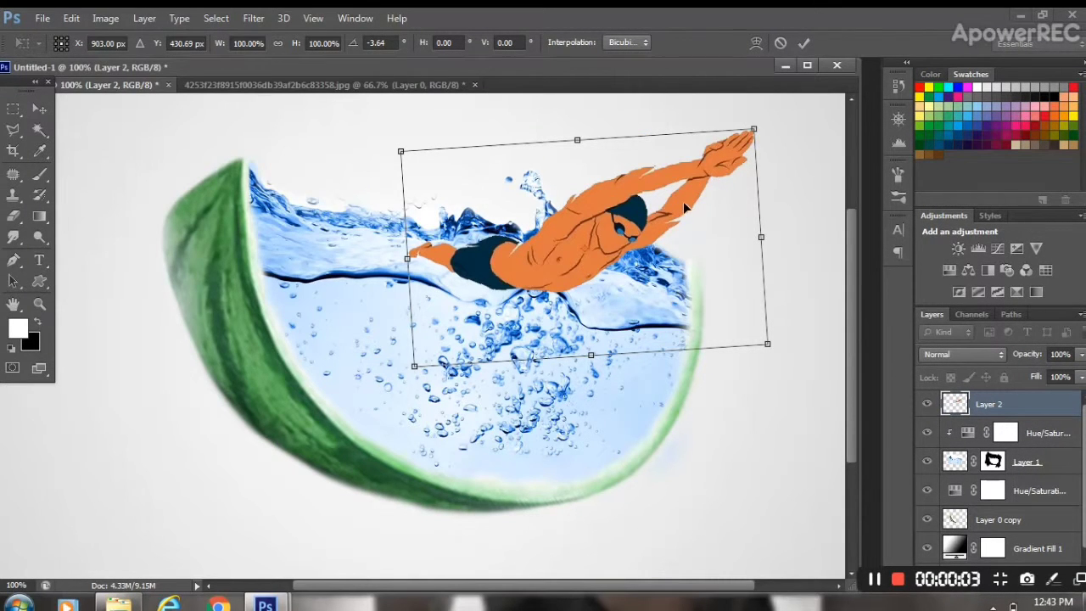
{"action": "mouse_move", "coordinate": [553, 266]}
{"action": "left_mouse_down"}
{"action": "mouse_move", "coordinate": [574, 270]}
{"action": "mouse_move", "coordinate": [557, 273]}
{"action": "left_mouse_up"}
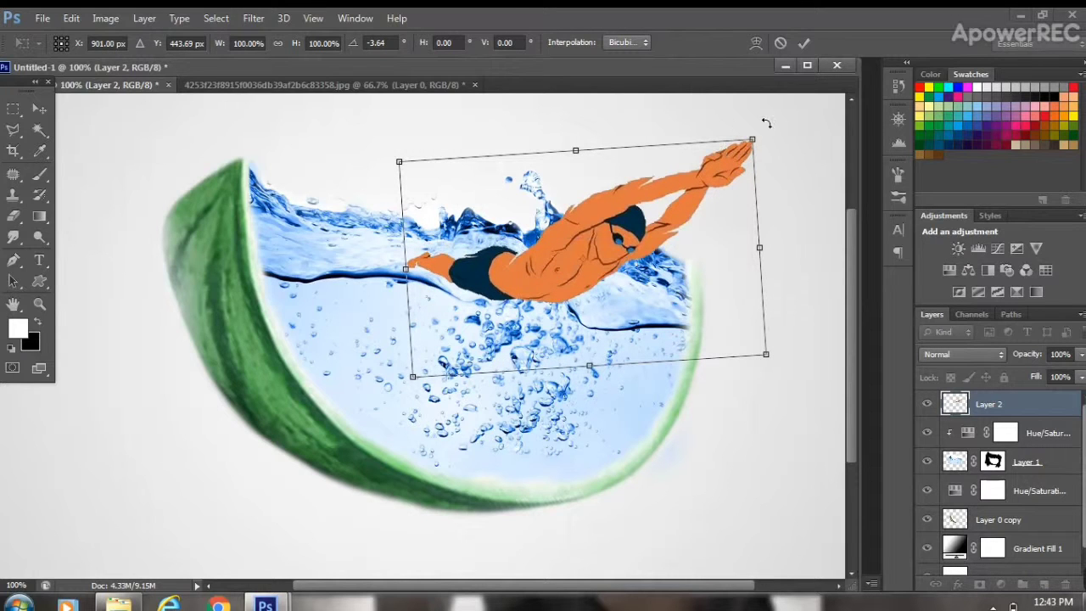
{"action": "left_click_drag", "start_coordinate": [768, 128], "coordinate": [766, 112]}
{"action": "key", "text": "Return"}
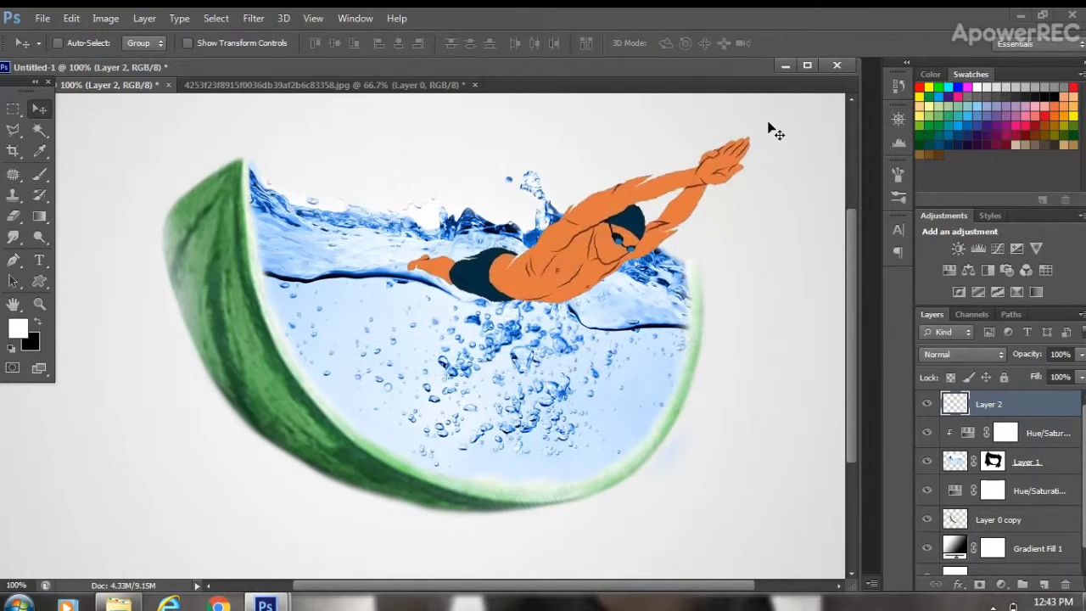
Rotate the swimmer by 2.05° clockwise, placing it at about X 888 px and Y 453 px.
{"action": "key", "text": "ctrl+minus"}
{"action": "key", "text": "ctrl+t"}
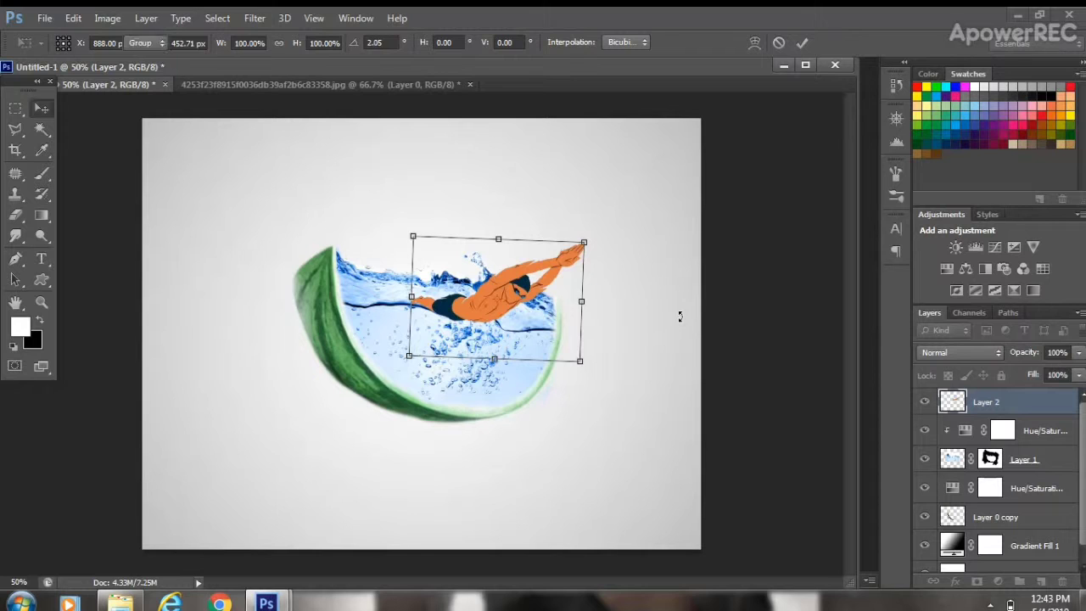
{"action": "key", "text": "Return"}
Try out different blending modes on the swimmer layer, from Color Burn through to Color.
{"action": "left_click", "coordinate": [996, 351]}
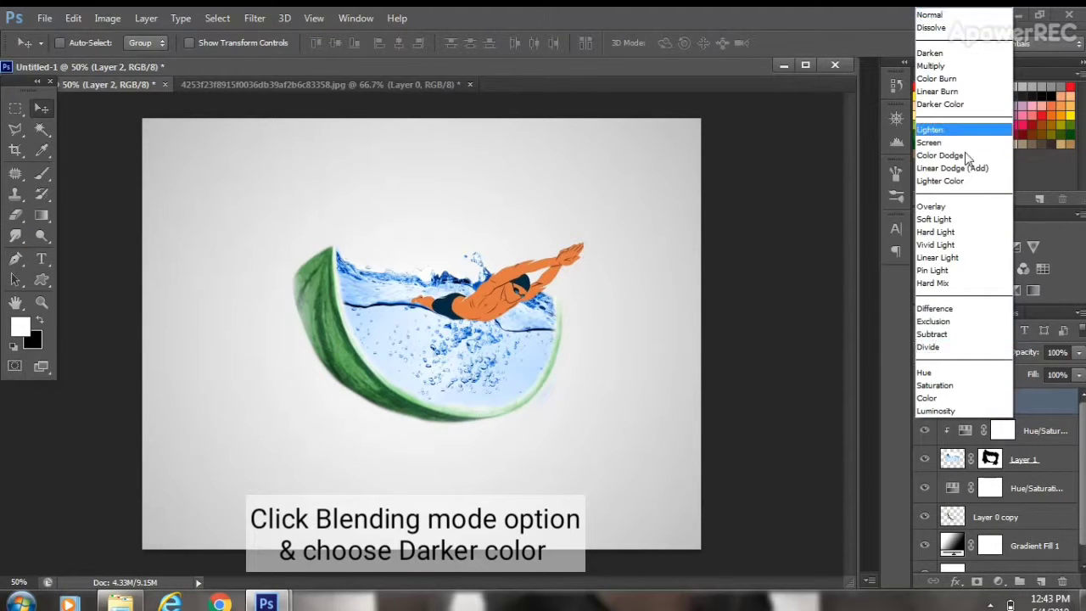
{"action": "left_click", "coordinate": [936, 78]}
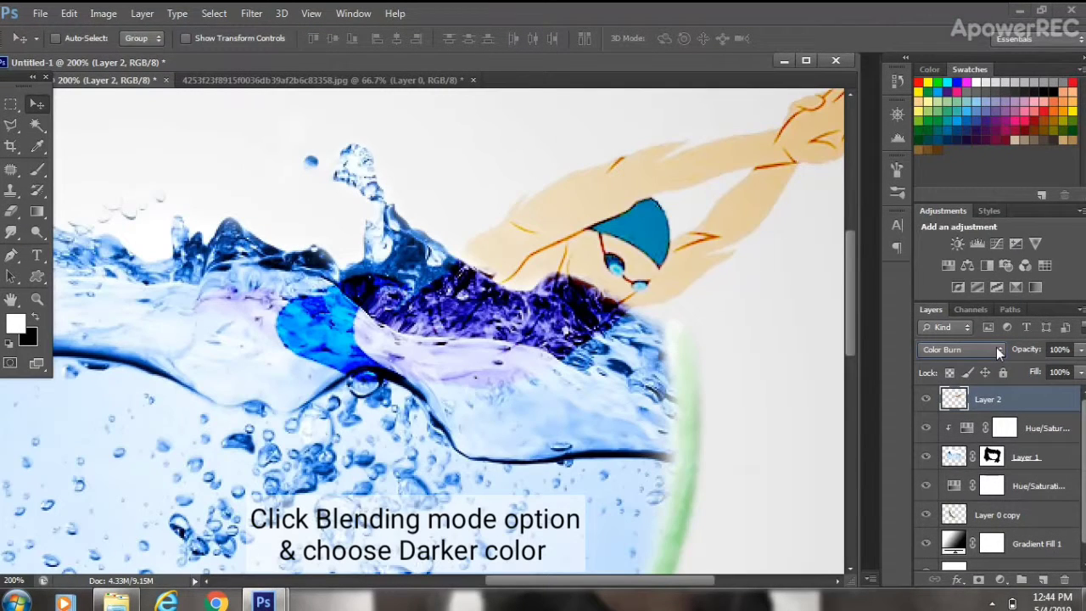
{"action": "scroll", "coordinate": [996, 347], "scroll_direction": "down", "scroll_amount": 1}
{"action": "scroll", "coordinate": [996, 347], "scroll_direction": "down", "scroll_amount": 1}
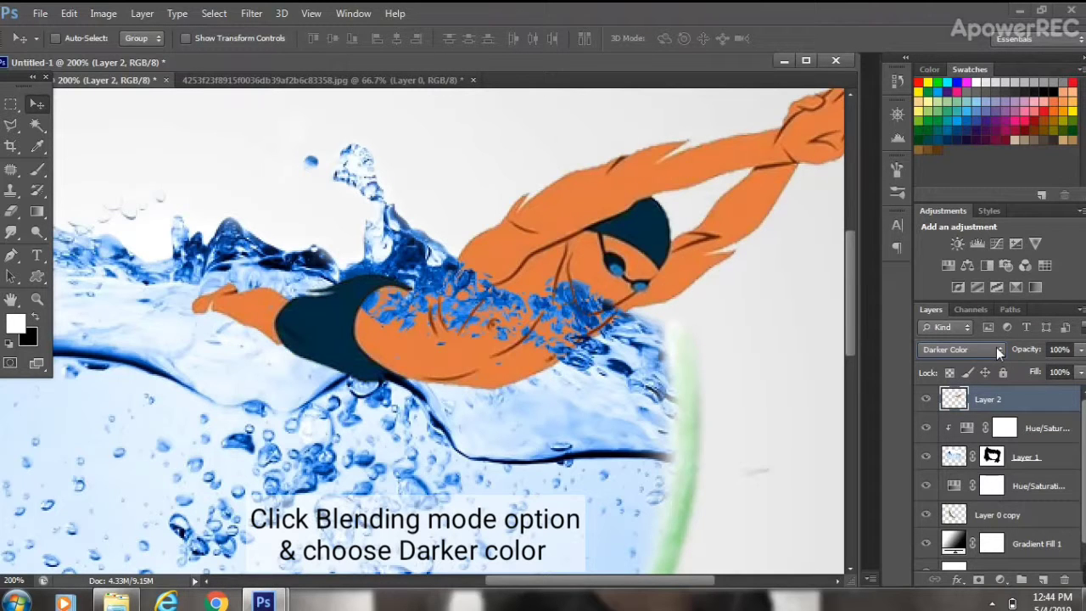
{"action": "scroll", "coordinate": [996, 347], "scroll_direction": "down", "scroll_amount": 1}
{"action": "scroll", "coordinate": [996, 347], "scroll_direction": "down", "scroll_amount": 1}
{"action": "scroll", "coordinate": [996, 347], "scroll_direction": "down", "scroll_amount": 1}
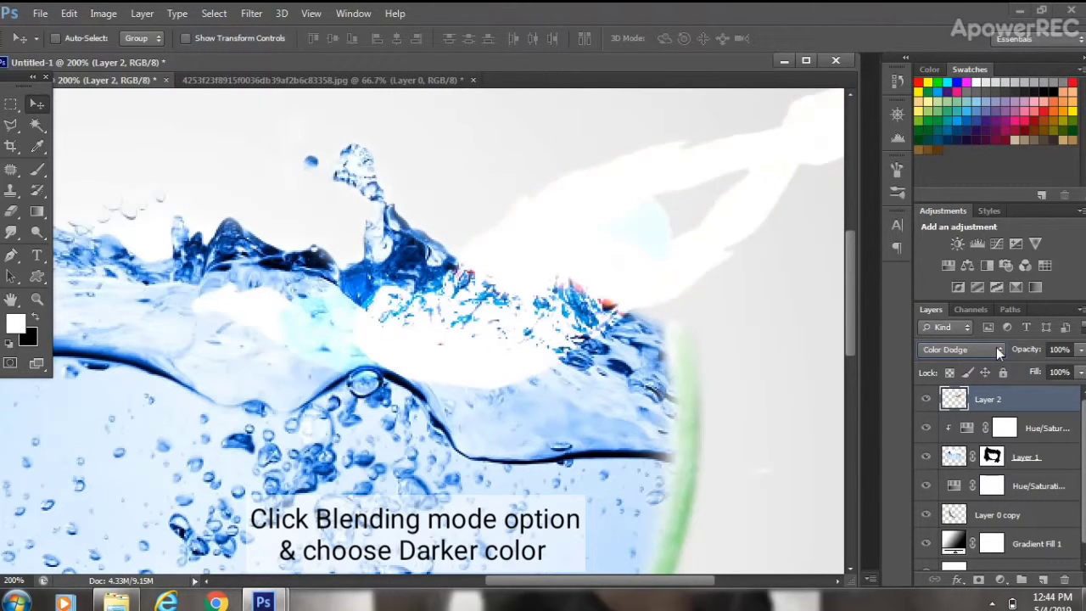
{"action": "scroll", "coordinate": [996, 347], "scroll_direction": "down", "scroll_amount": 1}
{"action": "scroll", "coordinate": [996, 347], "scroll_direction": "down", "scroll_amount": 1}
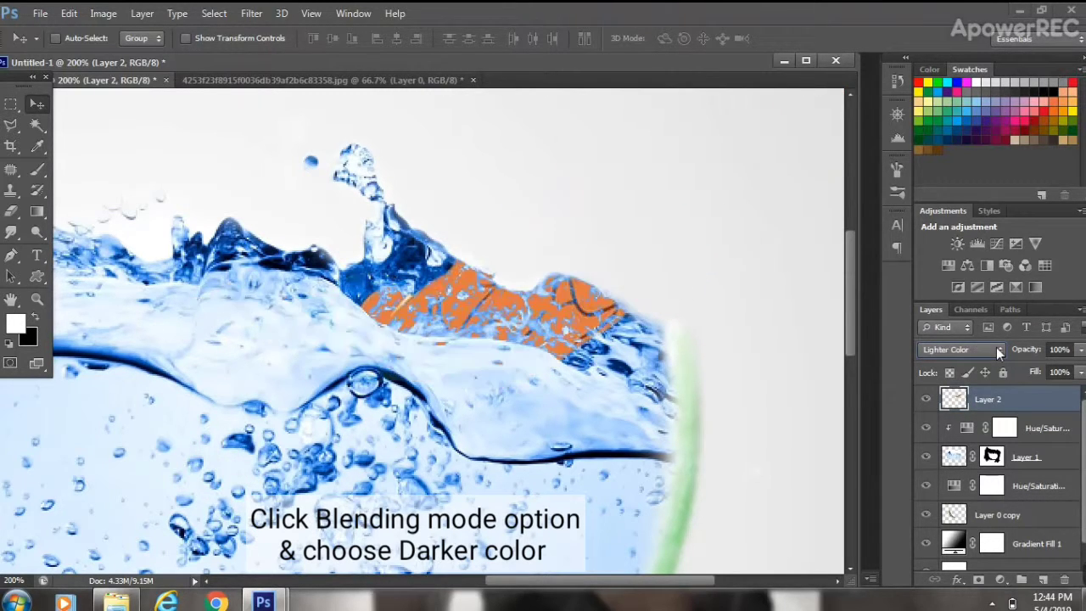
{"action": "scroll", "coordinate": [998, 353], "scroll_direction": "down", "scroll_amount": 1}
{"action": "scroll", "coordinate": [996, 348], "scroll_direction": "down", "scroll_amount": 1}
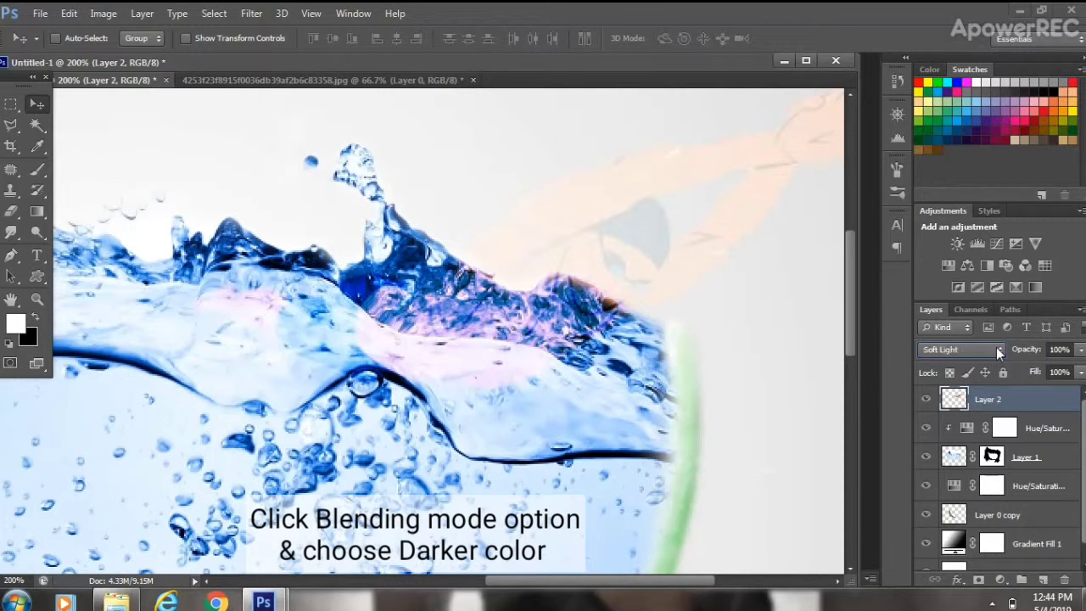
{"action": "scroll", "coordinate": [996, 347], "scroll_direction": "down", "scroll_amount": 1}
{"action": "scroll", "coordinate": [997, 347], "scroll_direction": "down", "scroll_amount": 1}
{"action": "scroll", "coordinate": [996, 347], "scroll_direction": "down", "scroll_amount": 1}
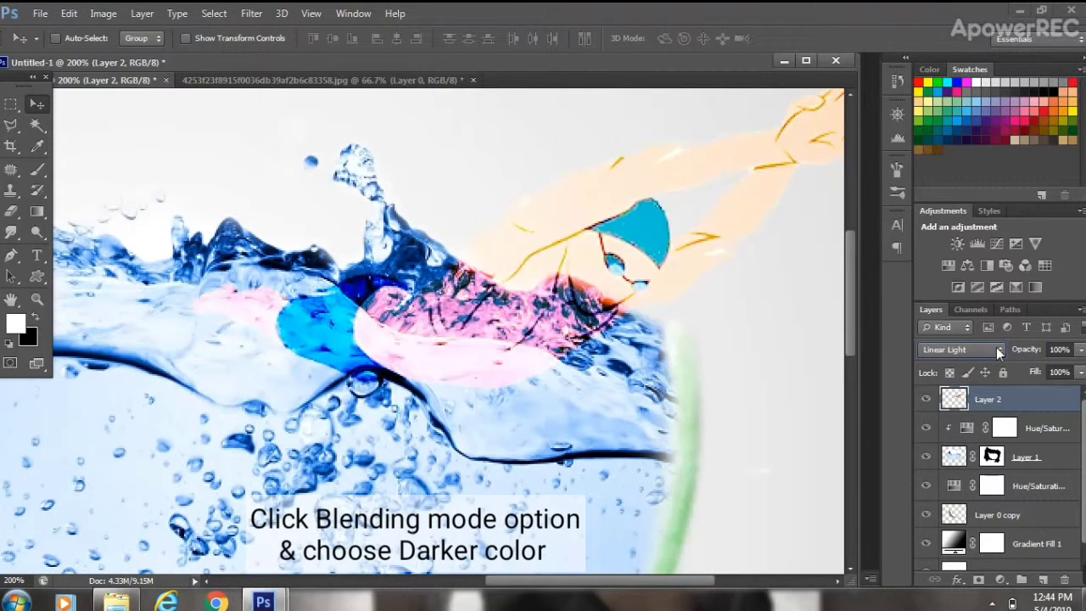
{"action": "scroll", "coordinate": [996, 347], "scroll_direction": "down", "scroll_amount": 1}
{"action": "scroll", "coordinate": [996, 347], "scroll_direction": "down", "scroll_amount": 1}
{"action": "scroll", "coordinate": [997, 347], "scroll_direction": "down", "scroll_amount": 1}
{"action": "scroll", "coordinate": [996, 347], "scroll_direction": "down", "scroll_amount": 1}
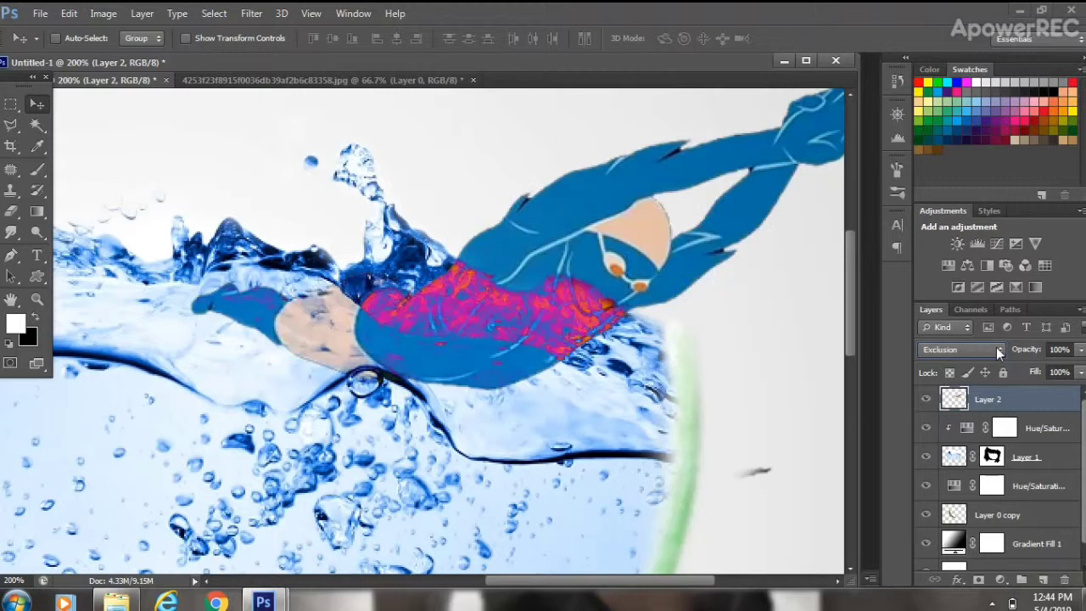
{"action": "scroll", "coordinate": [996, 347], "scroll_direction": "down", "scroll_amount": 1}
{"action": "scroll", "coordinate": [996, 347], "scroll_direction": "down", "scroll_amount": 1}
{"action": "scroll", "coordinate": [996, 347], "scroll_direction": "down", "scroll_amount": 1}
{"action": "scroll", "coordinate": [996, 347], "scroll_direction": "down", "scroll_amount": 2}
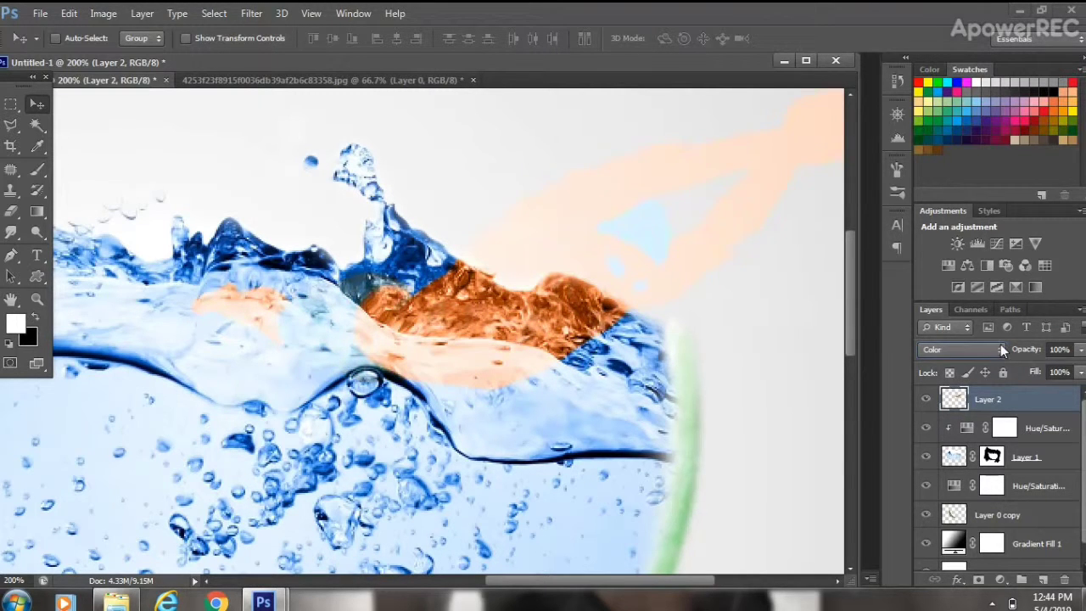
Set the swimmer layer's blending mode to Darker Color.
{"action": "left_click", "coordinate": [1002, 345]}
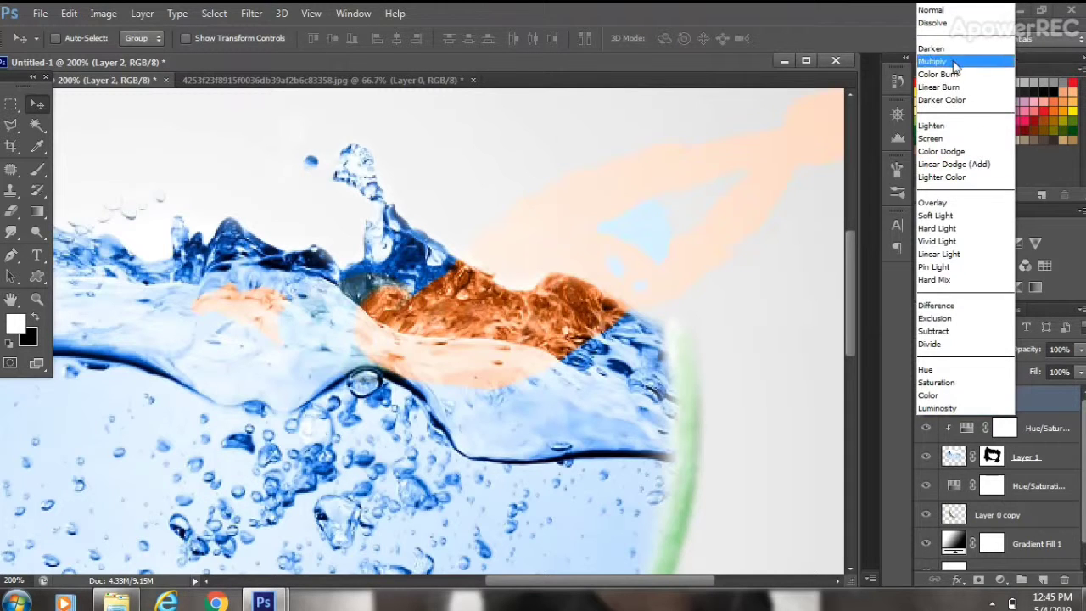
{"action": "left_click", "coordinate": [959, 99]}
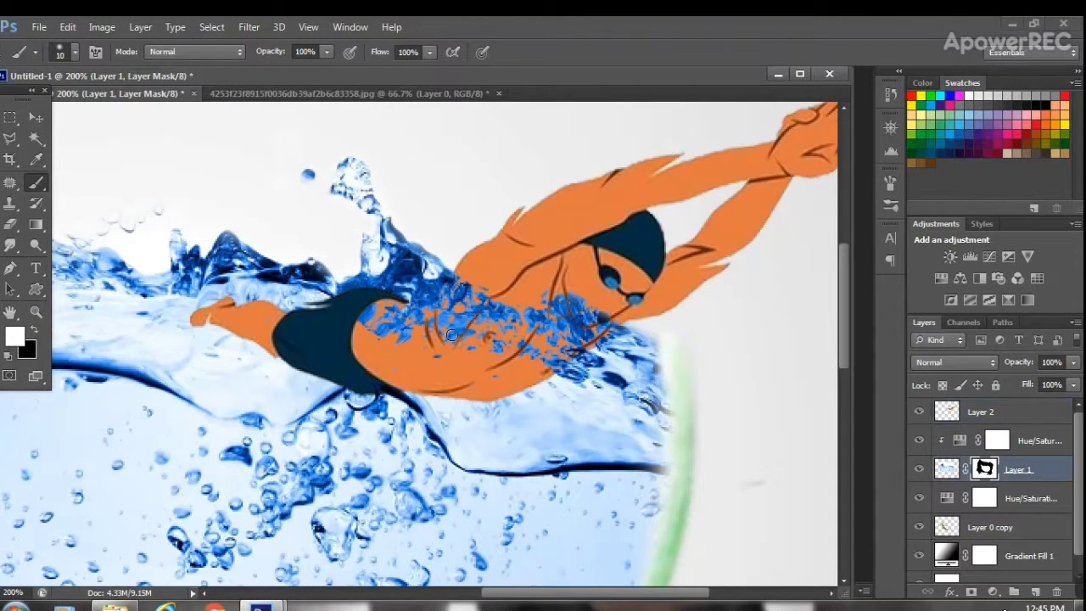
On Layer 1's mask, paint black with a 10 px brush to hide water over the swimmer's torso and white to restore it behind the back.
{"action": "key", "text": "x"}
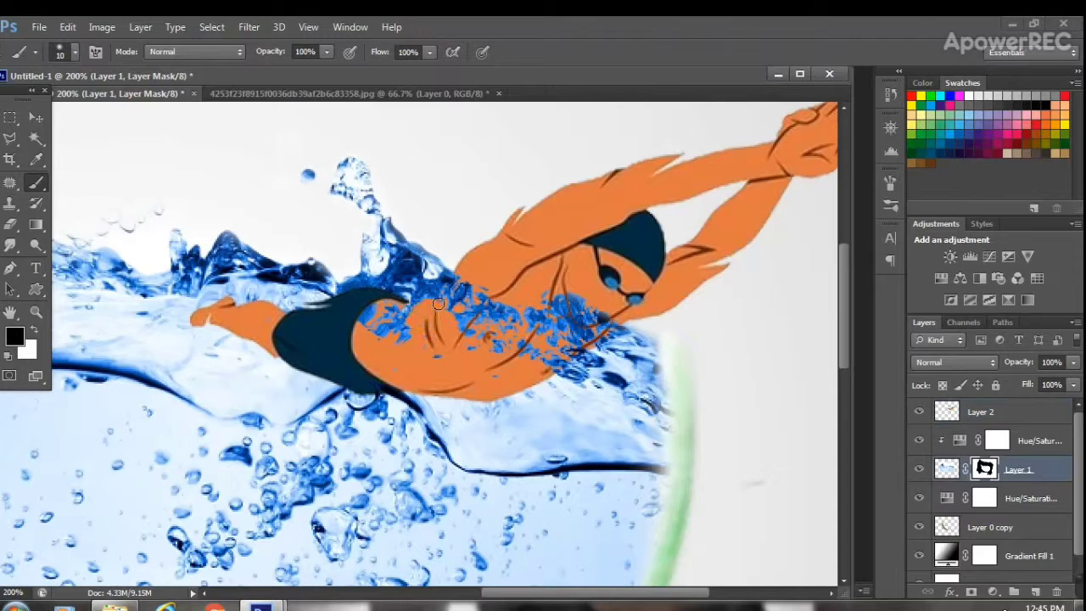
{"action": "mouse_move", "coordinate": [438, 304]}
{"action": "left_mouse_down"}
{"action": "mouse_move", "coordinate": [447, 254]}
{"action": "mouse_move", "coordinate": [454, 297]}
{"action": "mouse_move", "coordinate": [442, 296]}
{"action": "mouse_move", "coordinate": [572, 300]}
{"action": "mouse_move", "coordinate": [589, 313]}
{"action": "mouse_move", "coordinate": [579, 298]}
{"action": "mouse_move", "coordinate": [566, 300]}
{"action": "mouse_move", "coordinate": [608, 316]}
{"action": "mouse_move", "coordinate": [588, 319]}
{"action": "mouse_move", "coordinate": [560, 298]}
{"action": "mouse_move", "coordinate": [604, 323]}
{"action": "mouse_move", "coordinate": [560, 313]}
{"action": "left_mouse_up"}
{"action": "key", "text": "x"}
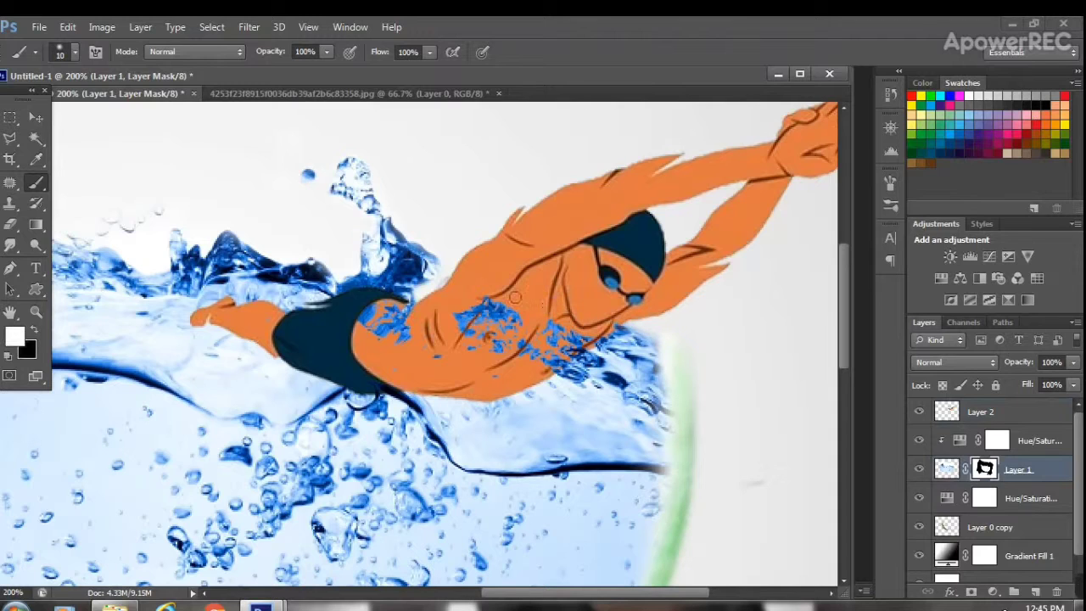
{"action": "mouse_move", "coordinate": [453, 281]}
{"action": "left_mouse_down"}
{"action": "mouse_move", "coordinate": [415, 300]}
{"action": "mouse_move", "coordinate": [436, 275]}
{"action": "left_mouse_up"}
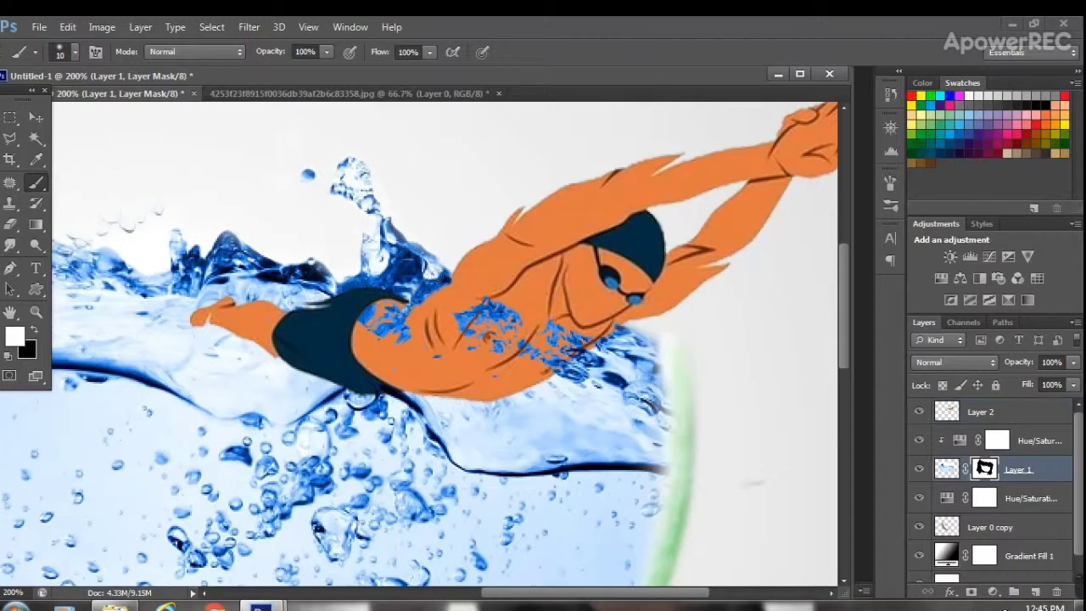
{"action": "left_click_drag", "start_coordinate": [435, 321], "coordinate": [447, 307]}
{"action": "key", "text": "ctrl+0"}
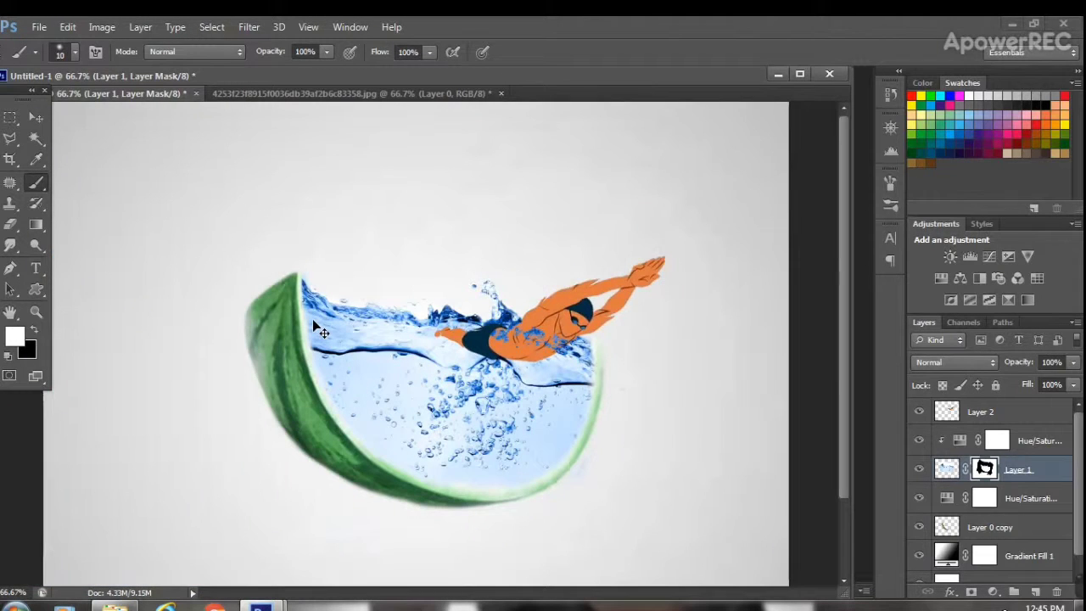
{"action": "key", "text": "ctrl+minus"}
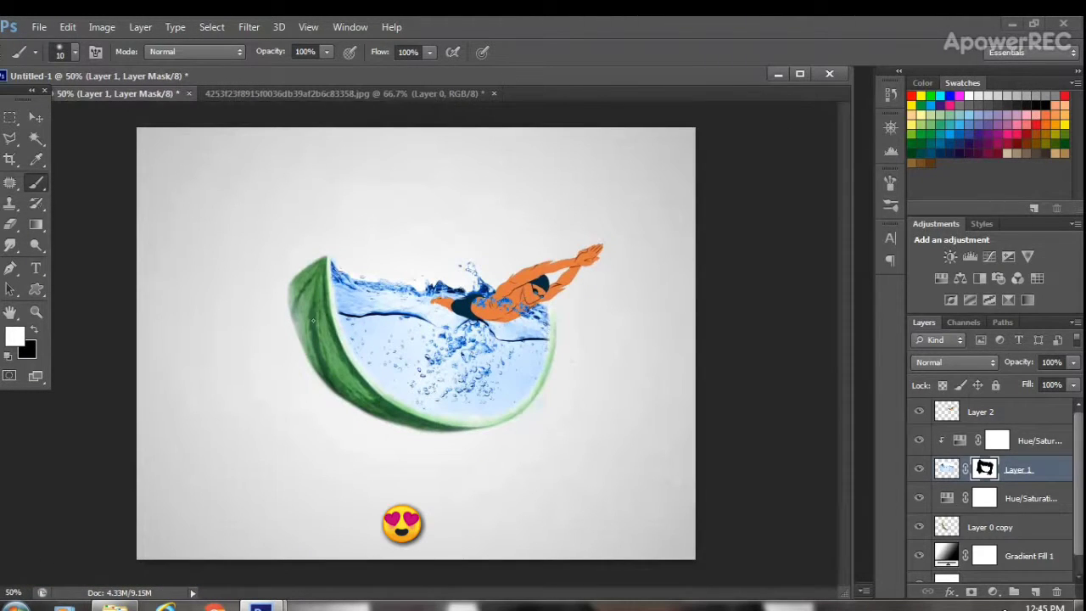